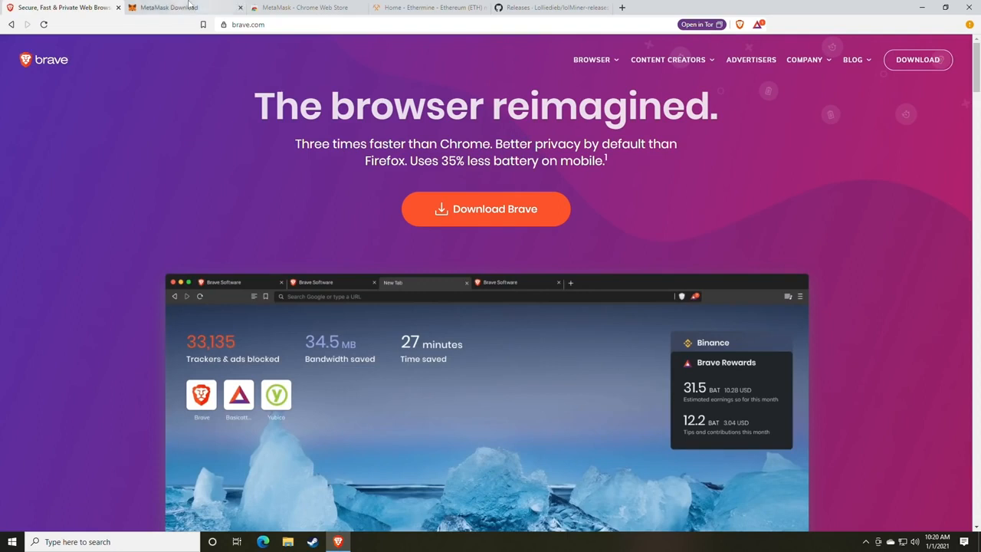
- Install the MetaMask extension into Brave from its Chrome Web Store page
{"action": "left_click", "coordinate": [203, 8]}
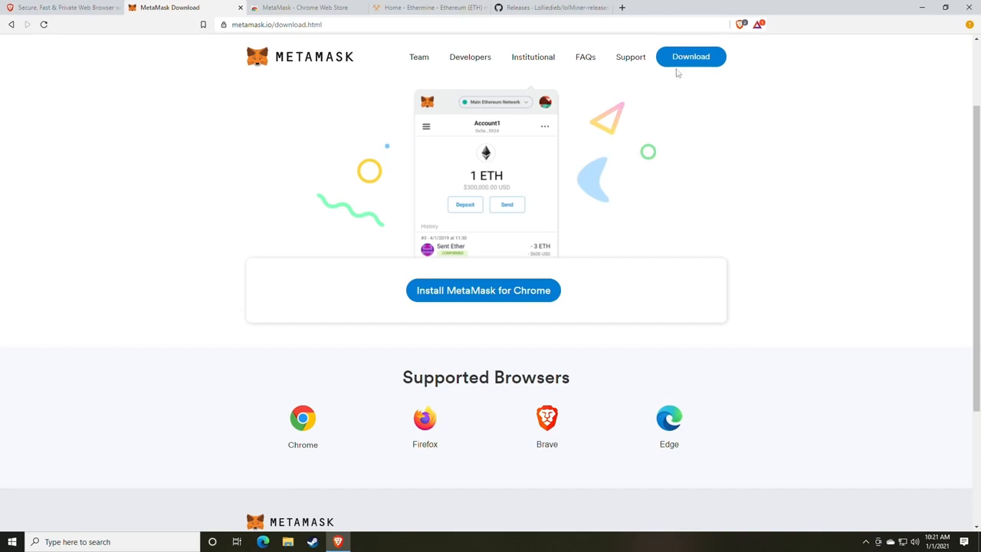
{"action": "left_click", "coordinate": [473, 288]}
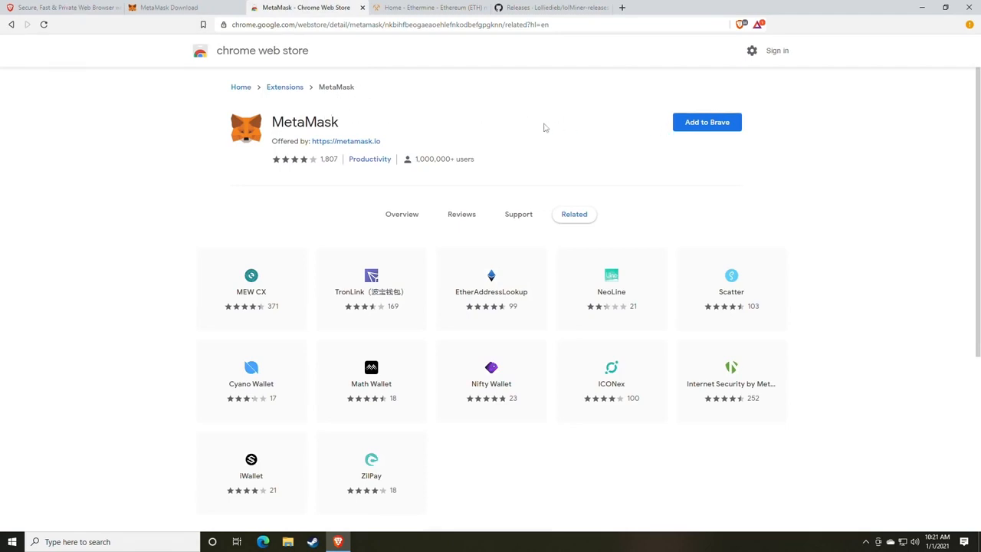
{"action": "left_click", "coordinate": [709, 129]}
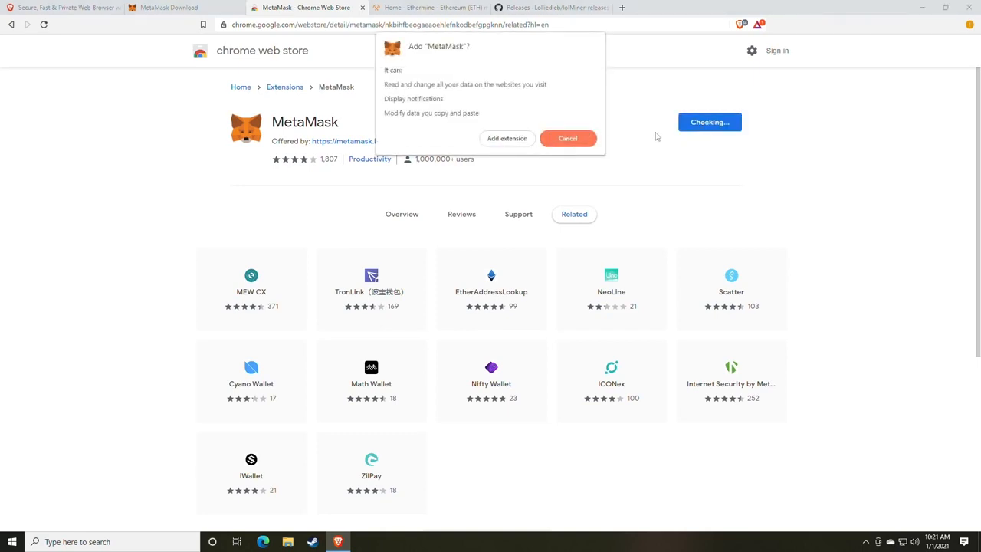
{"action": "left_click", "coordinate": [500, 145]}
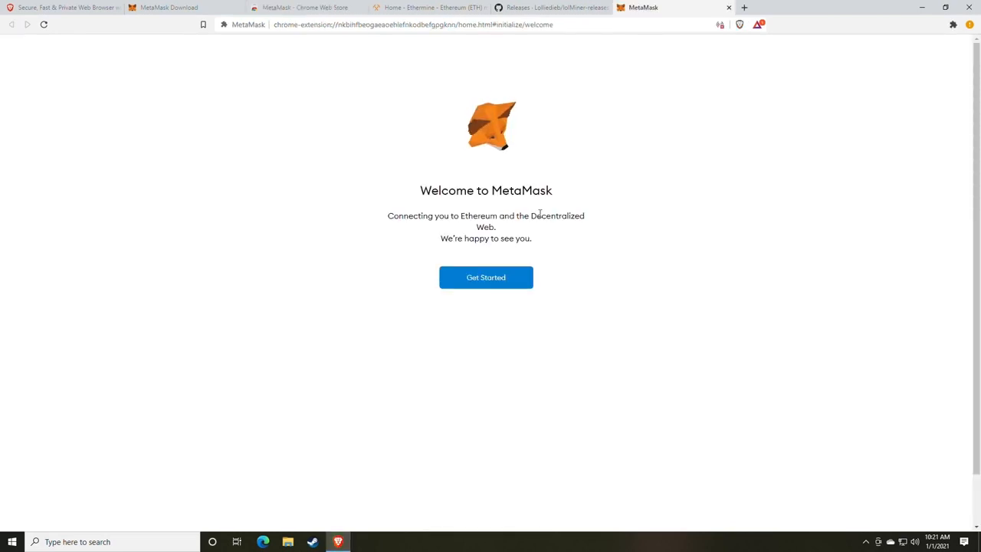
- Start creating a brand-new MetaMask wallet and accept the usage-data request
{"action": "left_click", "coordinate": [486, 285]}
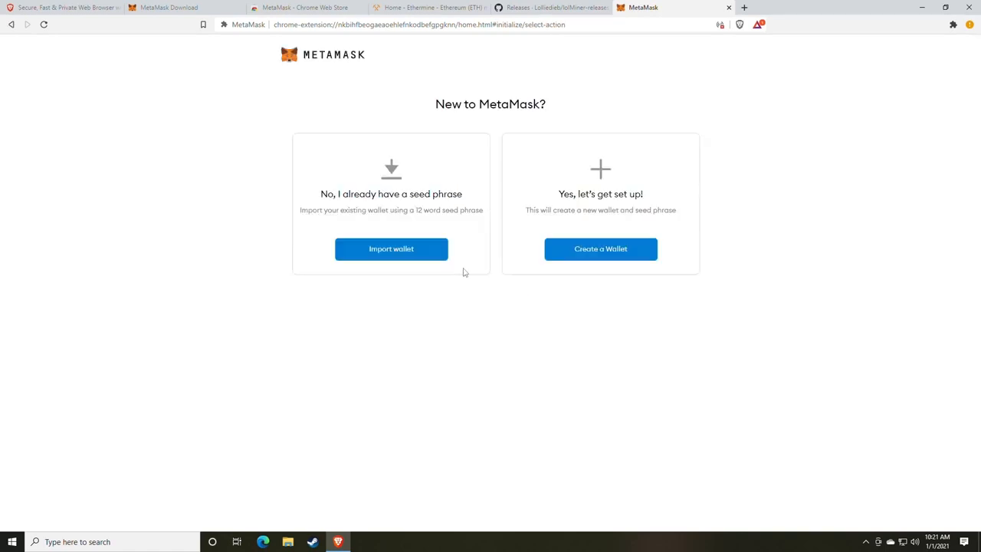
{"action": "left_click", "coordinate": [594, 259]}
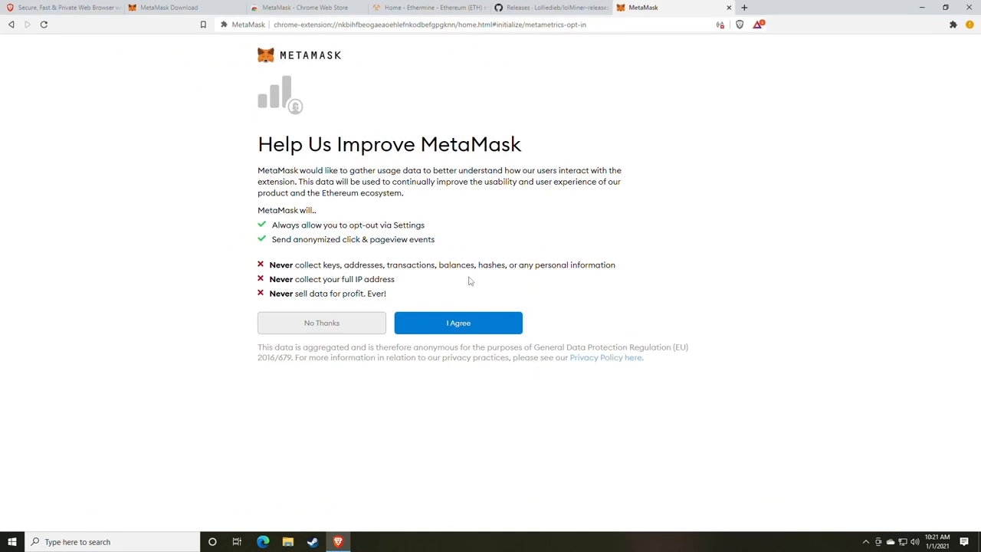
{"action": "left_click", "coordinate": [464, 328]}
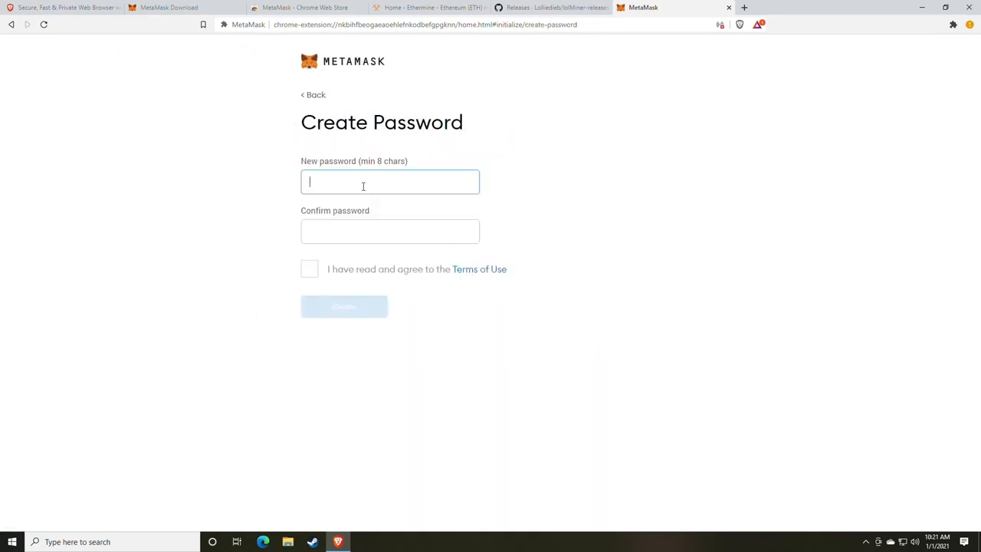
- Enter and confirm the wallet password, then agree to the Terms of Use
{"action": "type", "text": "*********"}
{"action": "key", "text": "Tab"}
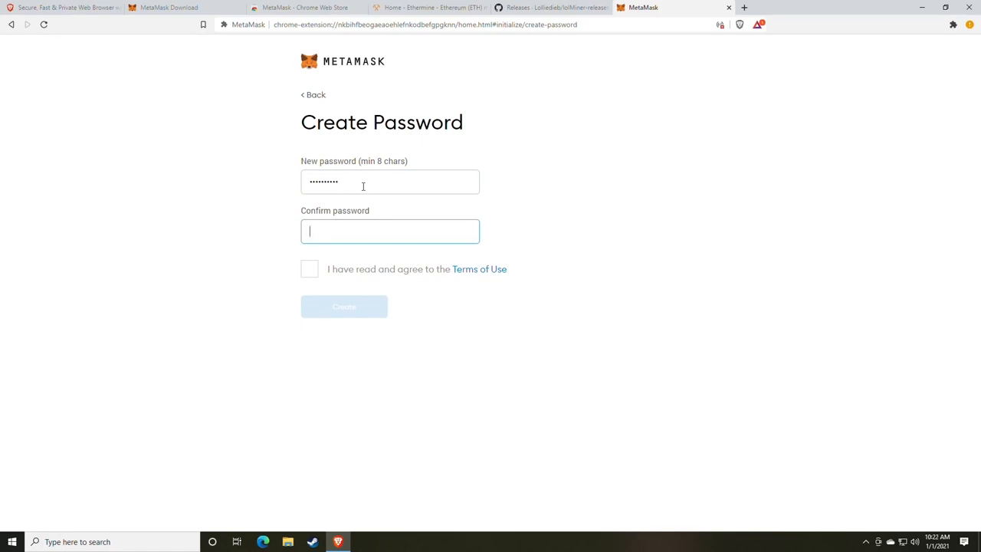
{"action": "type", "text": "**********"}
{"action": "left_click", "coordinate": [309, 271]}
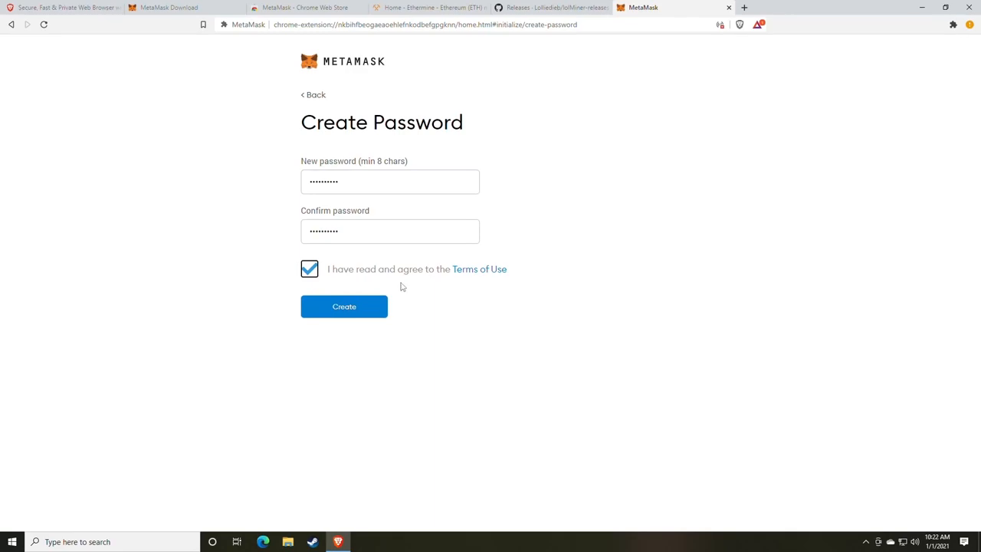
- Open random.org in a new browser tab
{"action": "left_click", "coordinate": [744, 8]}
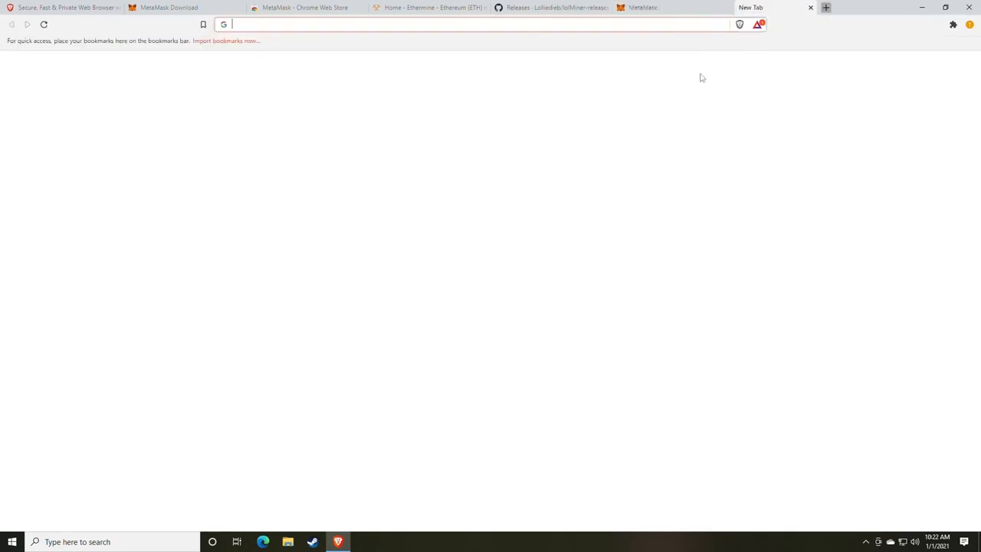
{"action": "type", "text": "random"}
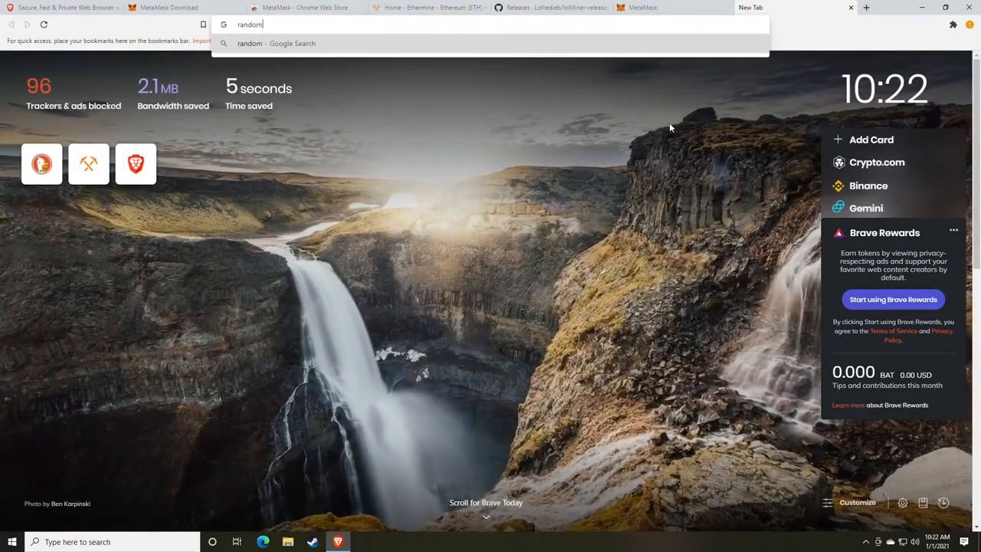
{"action": "type", "text": ".org"}
{"action": "key", "text": "Return"}
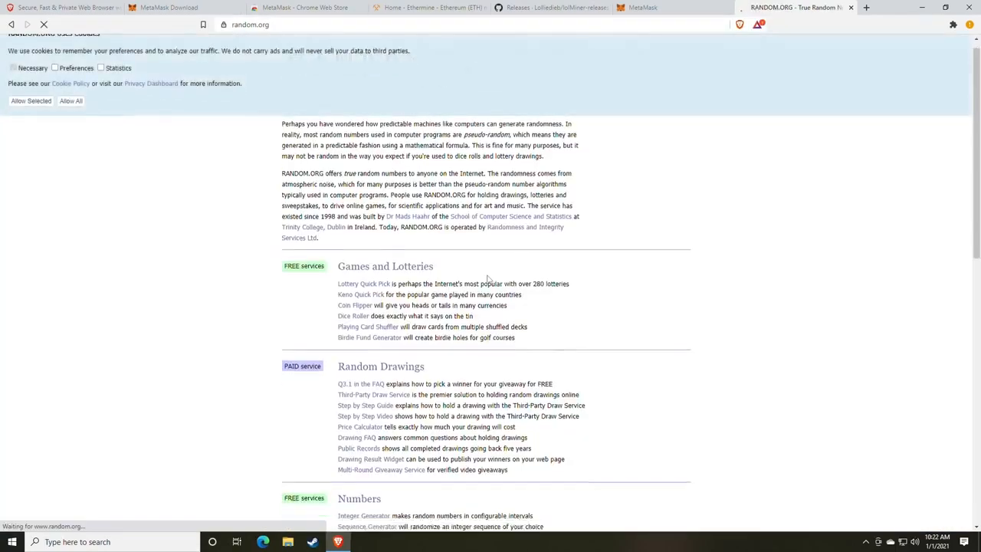
{"action": "scroll", "coordinate": [399, 287], "scroll_direction": "down", "scroll_amount": 3}
{"action": "scroll", "coordinate": [399, 287], "scroll_direction": "down", "scroll_amount": 2}
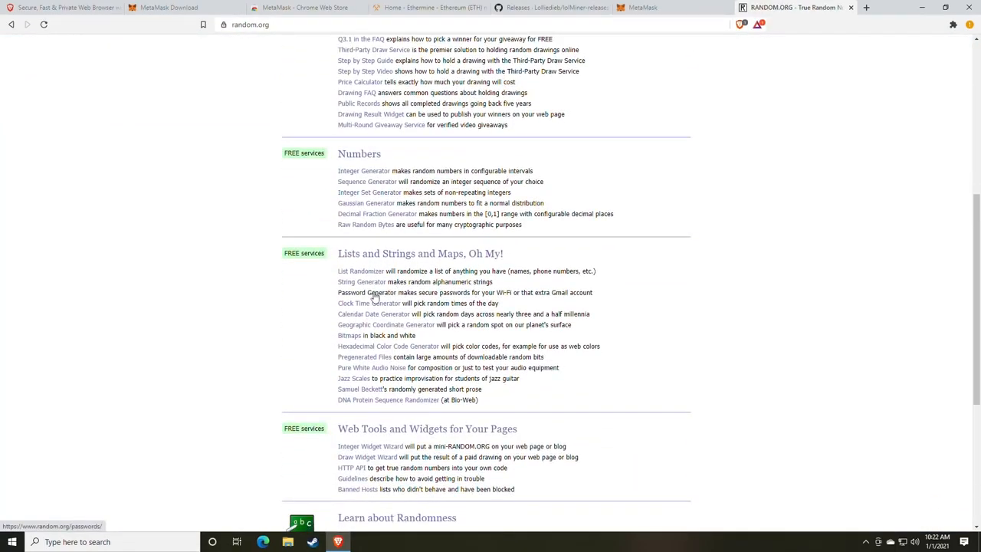
- Generate five random 8-character passwords with the Password Generator and select the first
{"action": "left_click", "coordinate": [372, 293]}
{"action": "left_click_drag", "start_coordinate": [371, 256], "coordinate": [356, 255]}
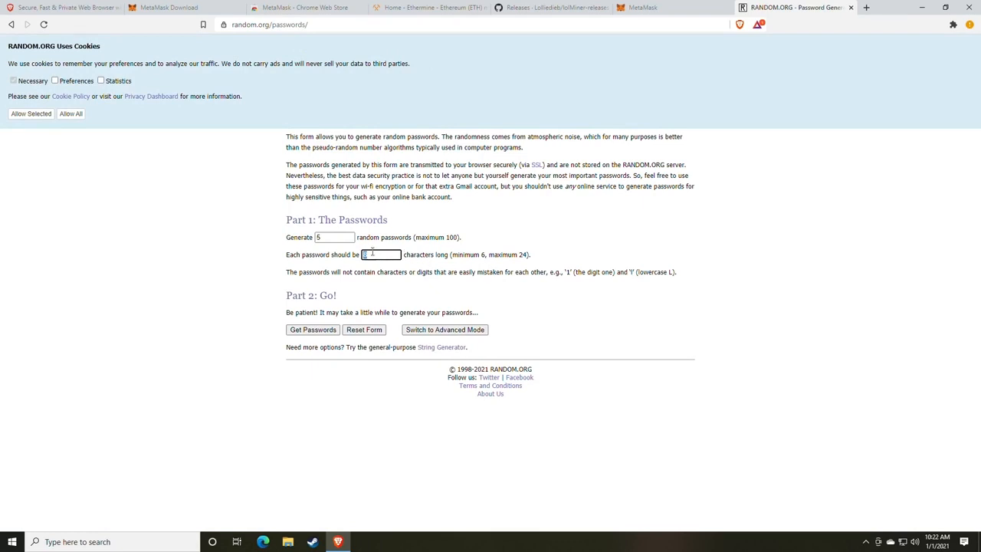
{"action": "left_click", "coordinate": [315, 332]}
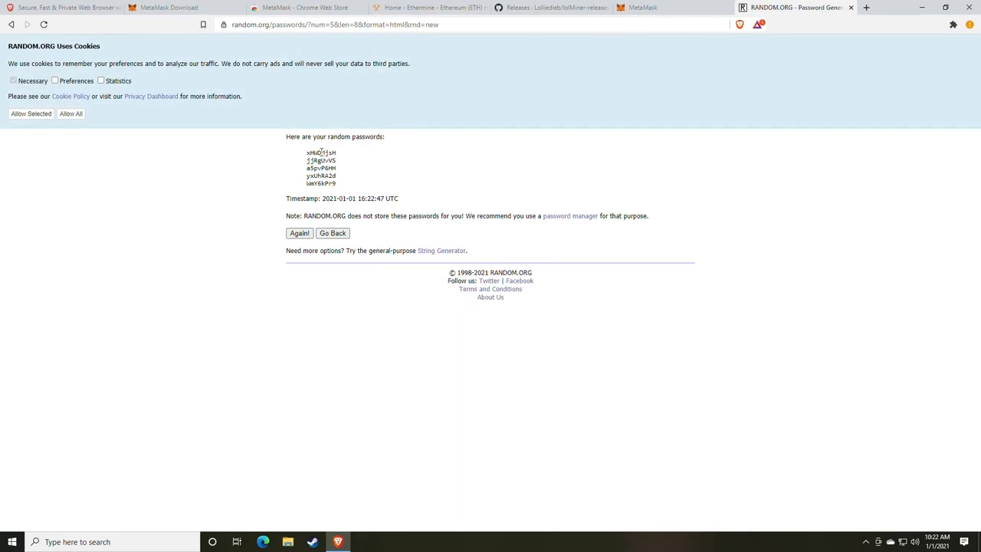
{"action": "double_click", "coordinate": [318, 154]}
- Close the random.org tab and create the MetaMask wallet with the entered password
{"action": "left_click", "coordinate": [851, 7]}
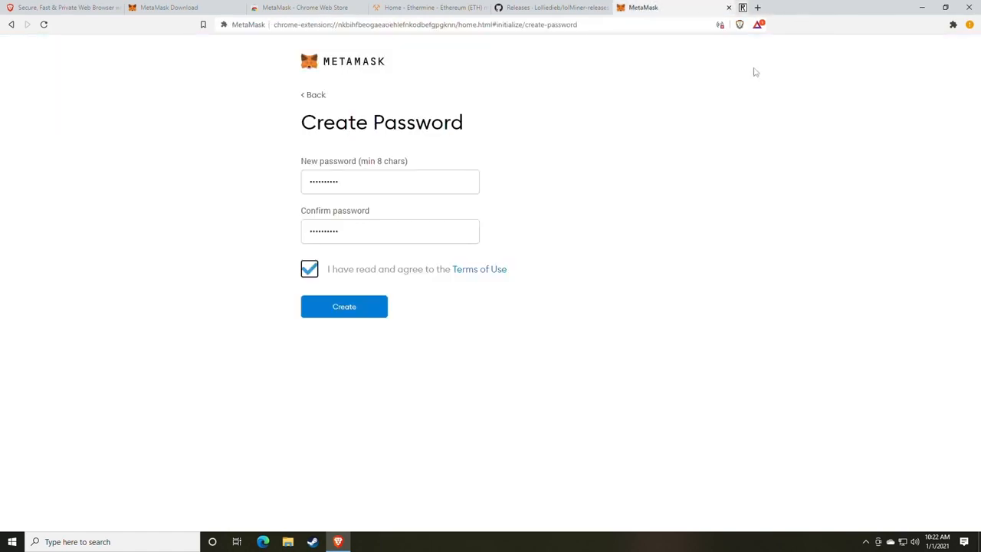
{"action": "left_click", "coordinate": [352, 310]}
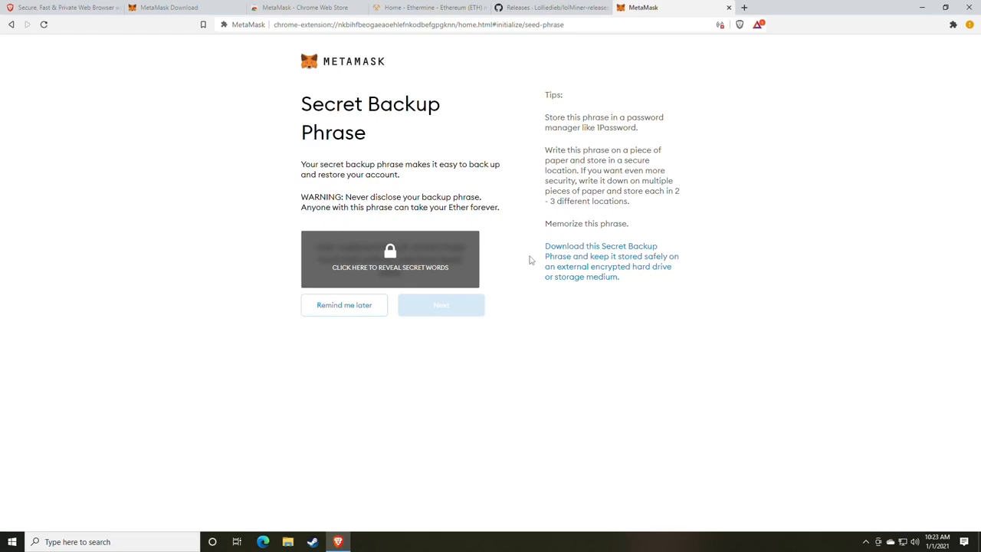
- Reveal the 12-word backup phrase, paste it into a new Notepad document, and move Notepad left
{"action": "left_click", "coordinate": [421, 268]}
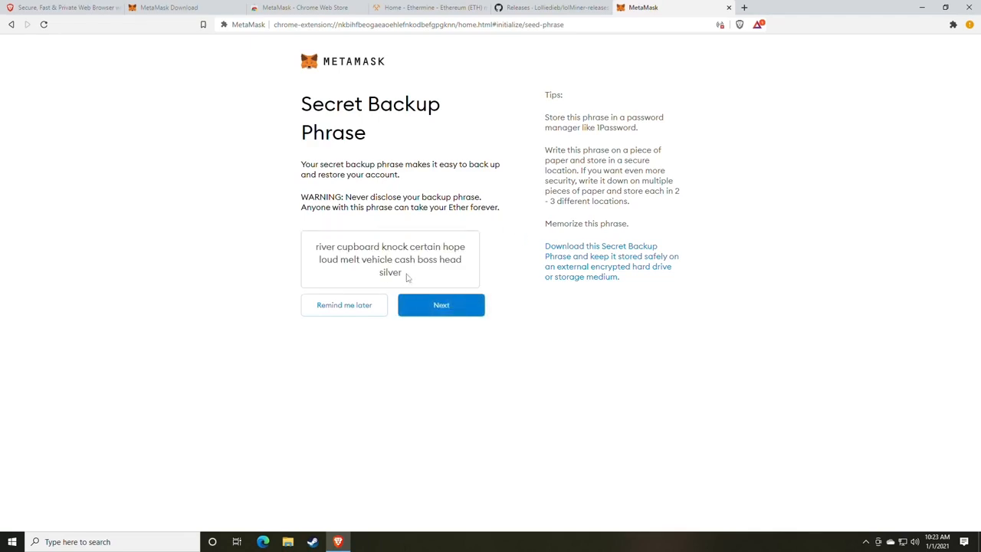
{"action": "left_click_drag", "start_coordinate": [407, 276], "coordinate": [310, 251]}
{"action": "key", "text": "ctrl+c"}
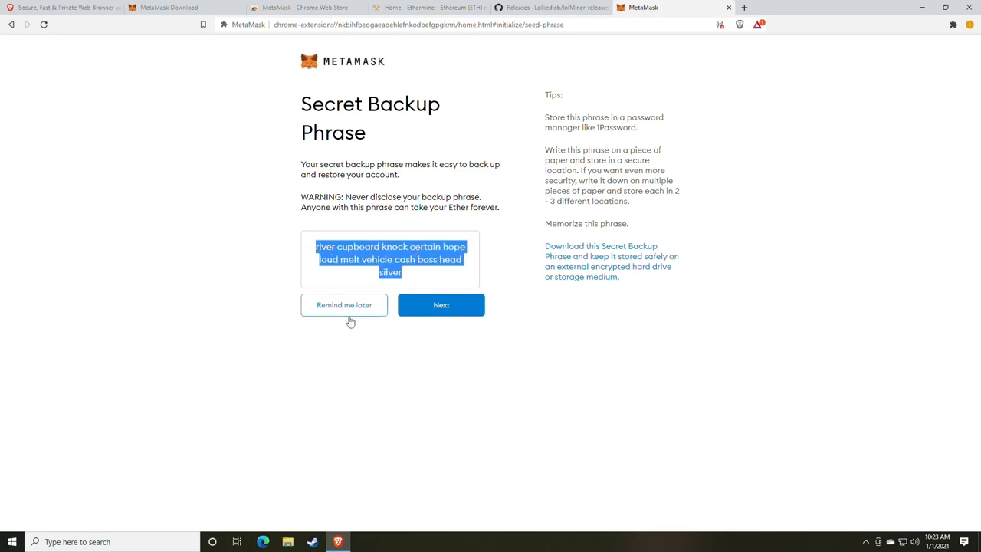
{"action": "left_click", "coordinate": [154, 541]}
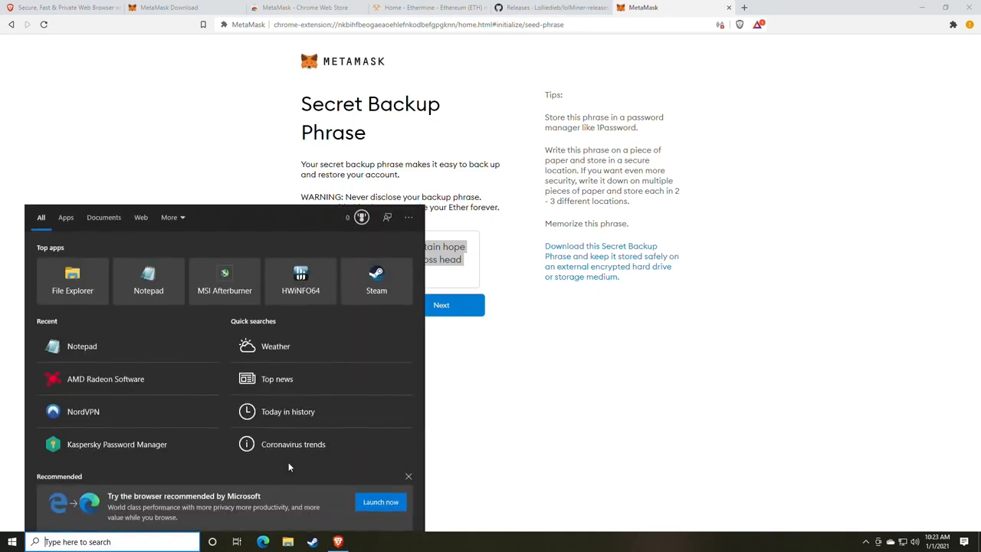
{"action": "type", "text": "not"}
{"action": "key", "text": "Return"}
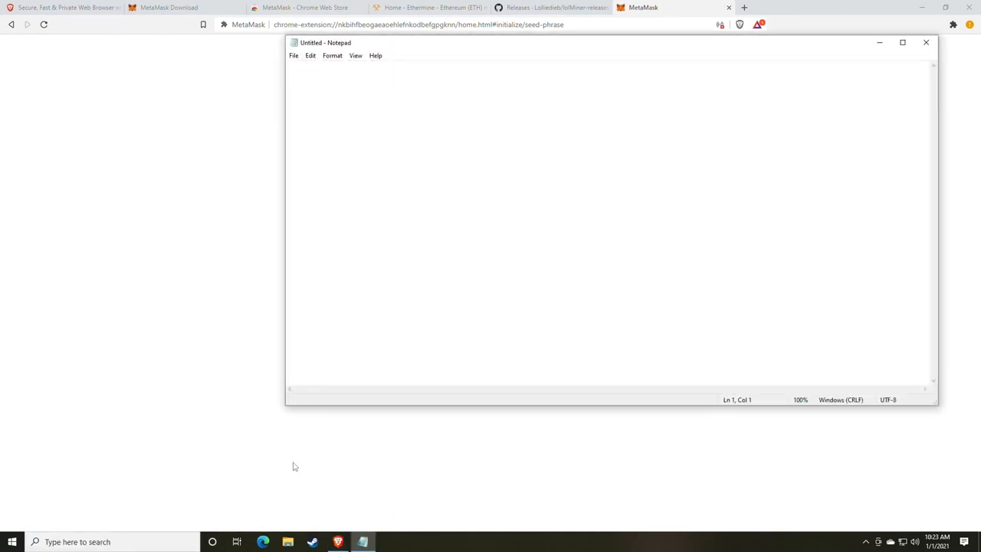
{"action": "key", "text": "ctrl+v"}
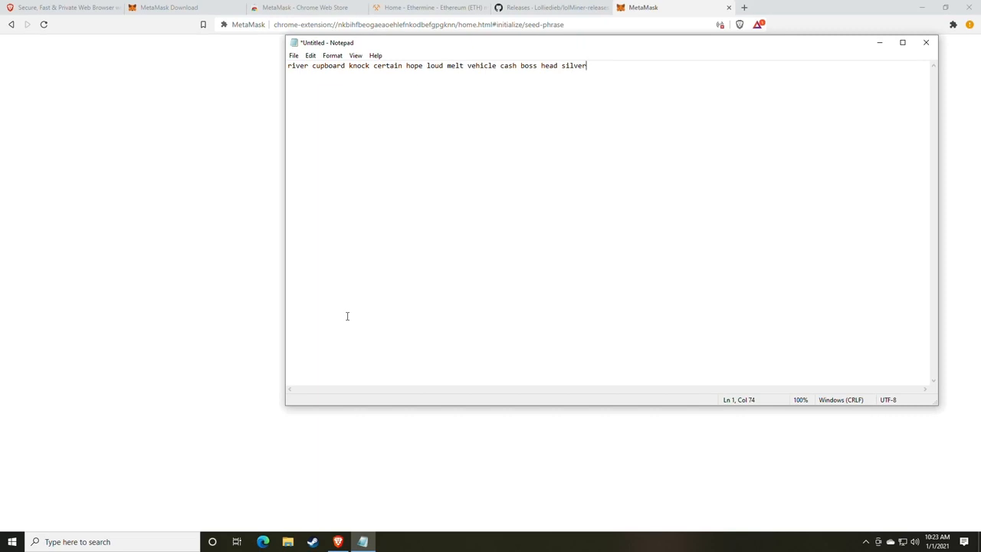
{"action": "left_click_drag", "start_coordinate": [418, 46], "coordinate": [174, 83]}
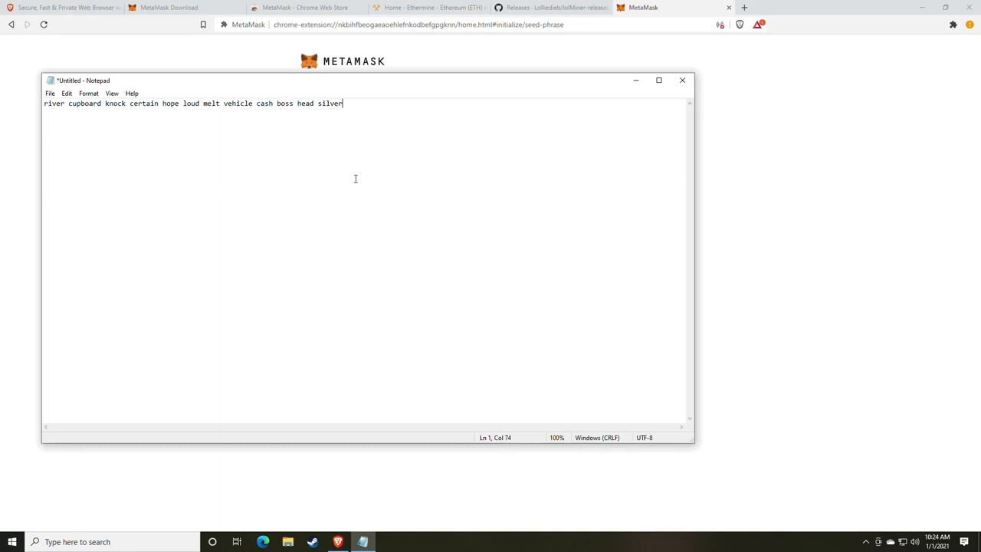
{"action": "left_click_drag", "start_coordinate": [486, 87], "coordinate": [1, 100]}
- Place Notepad beside the browser and continue to the backup phrase confirmation page
{"action": "left_click", "coordinate": [861, 318]}
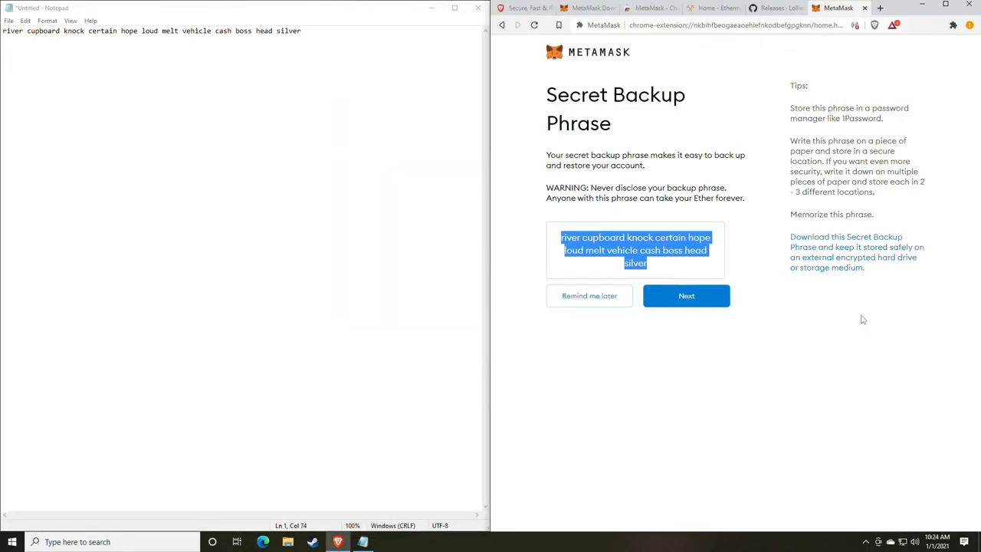
{"action": "left_click", "coordinate": [659, 314]}
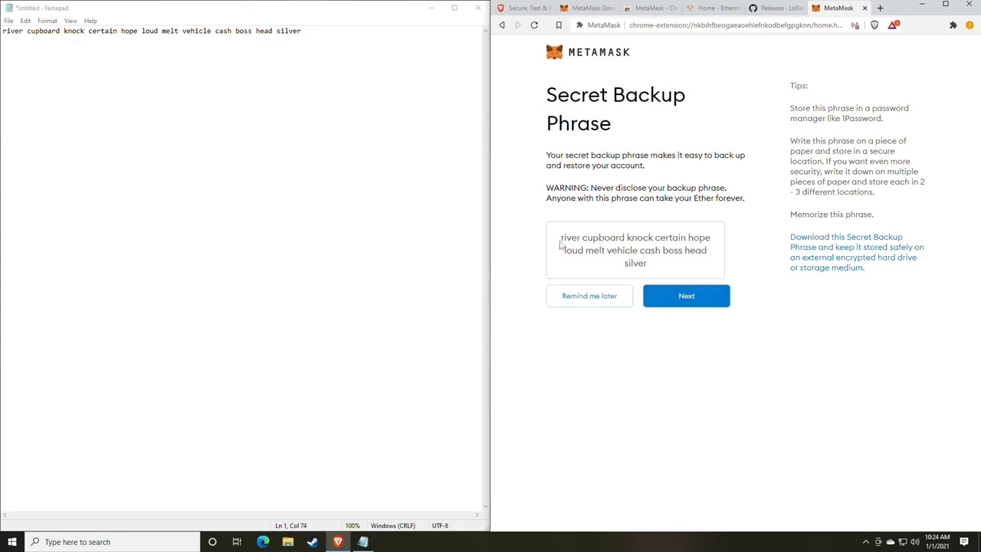
{"action": "left_click_drag", "start_coordinate": [560, 244], "coordinate": [685, 253]}
{"action": "left_click", "coordinate": [692, 259]}
{"action": "left_click", "coordinate": [681, 300]}
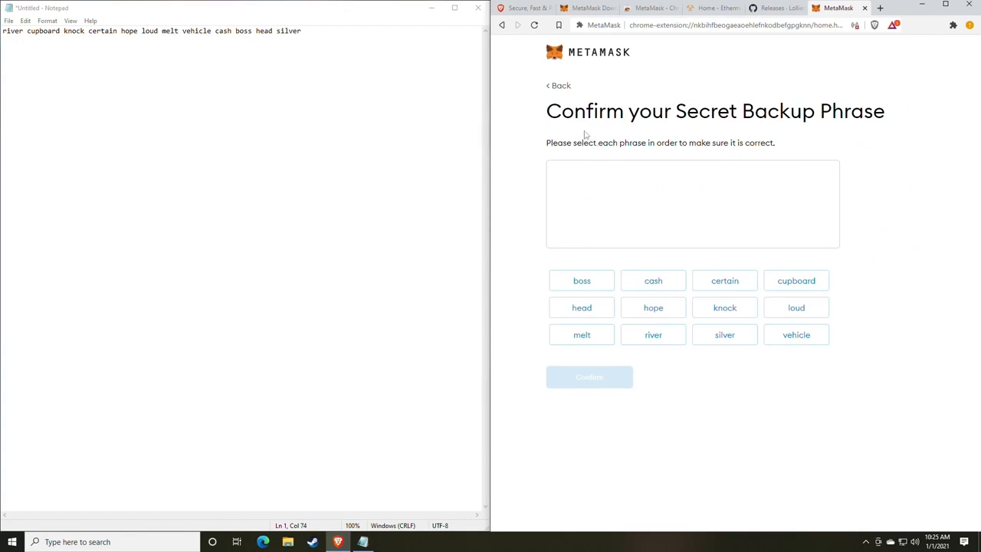
{"action": "left_click_drag", "start_coordinate": [545, 113], "coordinate": [843, 113]}
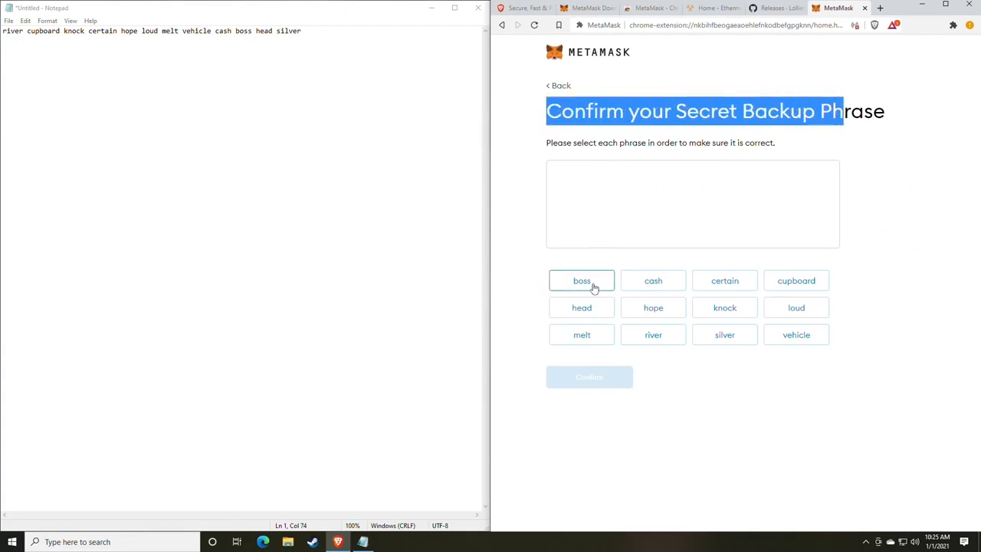
{"action": "left_click", "coordinate": [761, 407]}
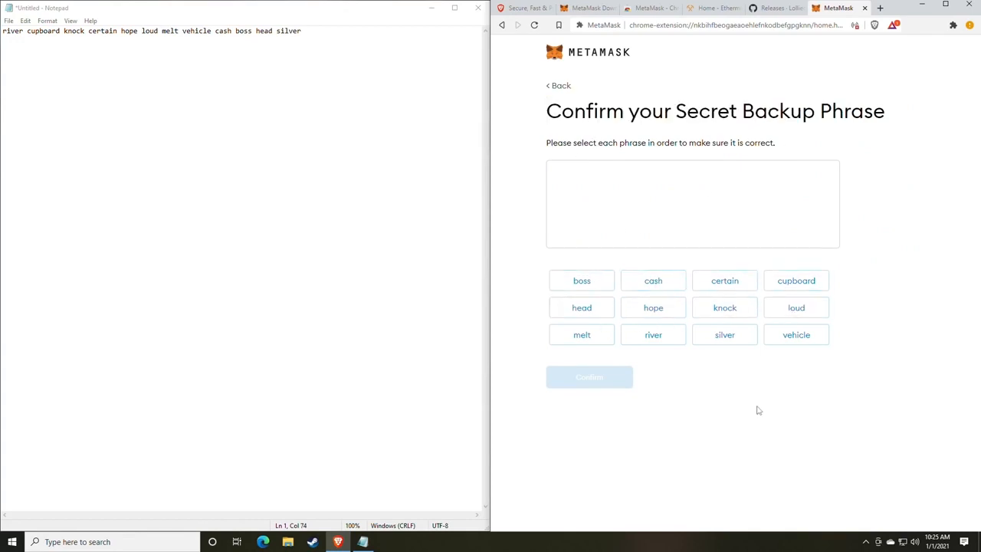
- Re-enter all twelve backup phrase words in saved order and confirm to finish wallet setup
{"action": "left_click", "coordinate": [653, 337]}
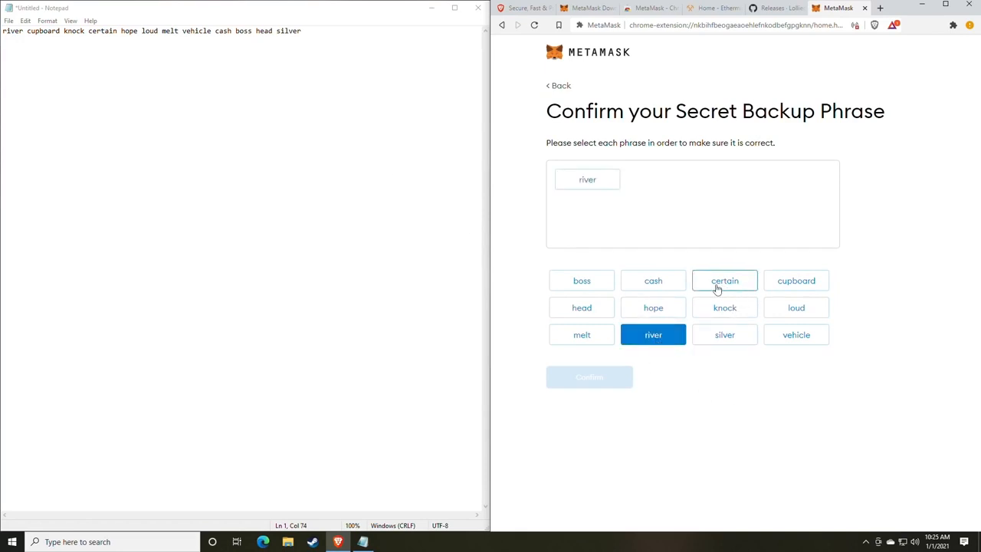
{"action": "left_click", "coordinate": [795, 283]}
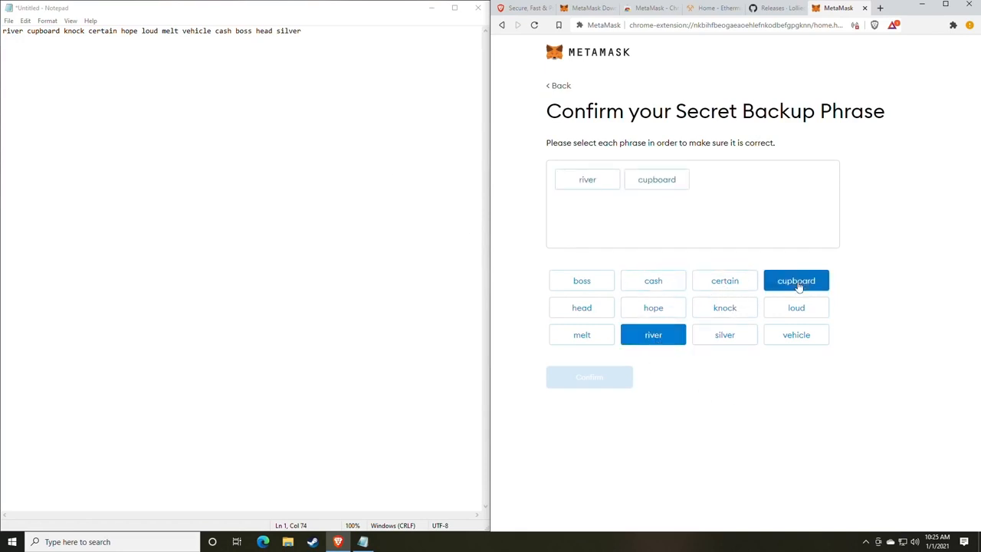
{"action": "left_click", "coordinate": [737, 315]}
{"action": "left_click", "coordinate": [724, 282]}
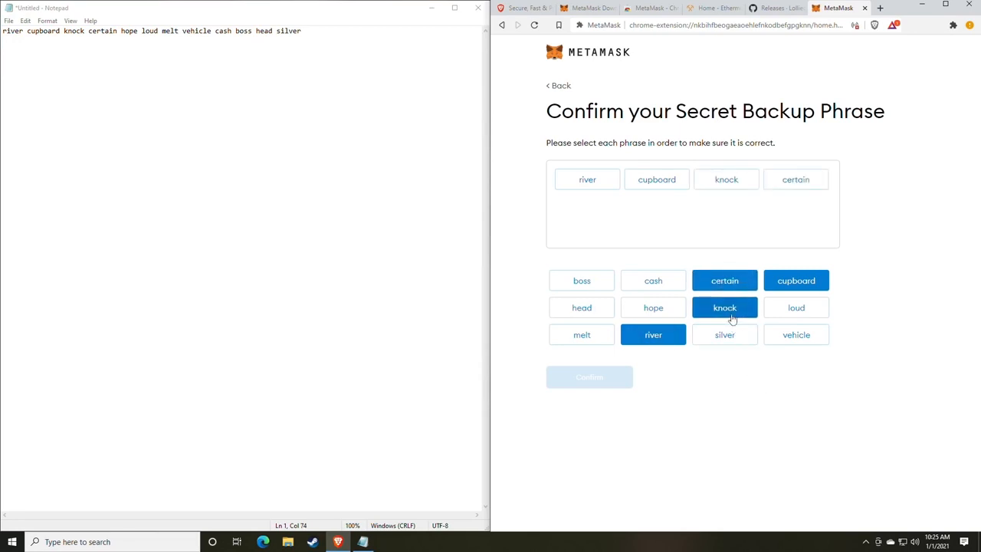
{"action": "left_click", "coordinate": [657, 310]}
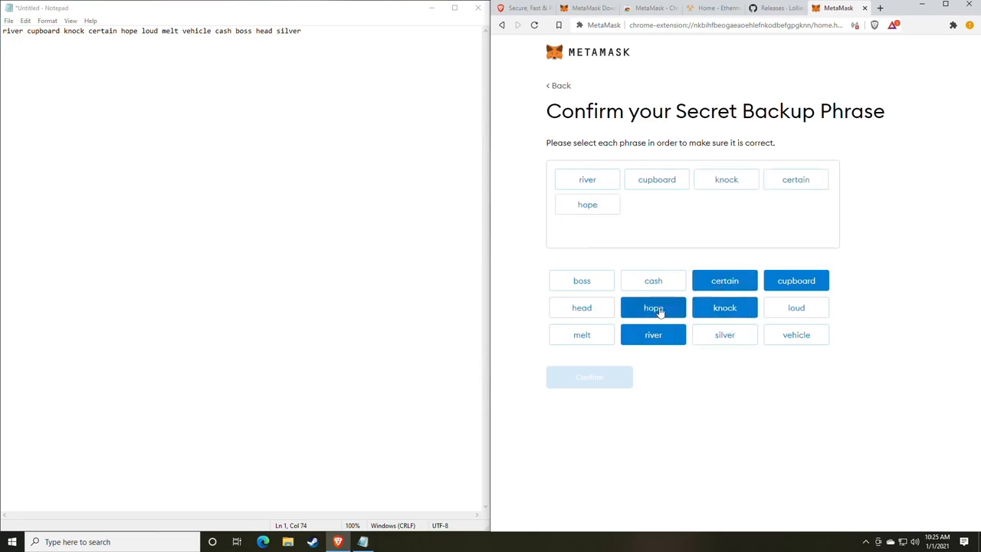
{"action": "left_click", "coordinate": [798, 310]}
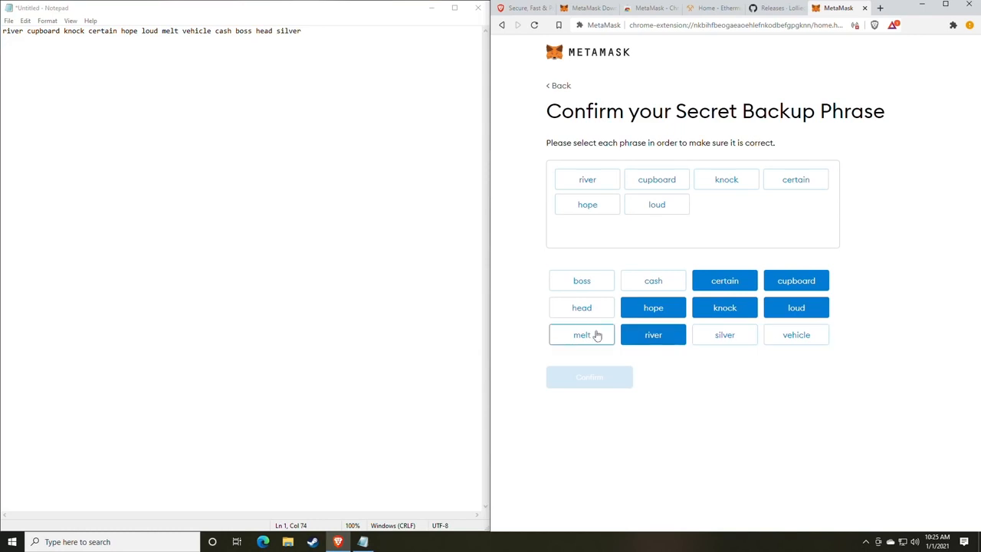
{"action": "left_click", "coordinate": [595, 335]}
{"action": "left_click", "coordinate": [779, 338]}
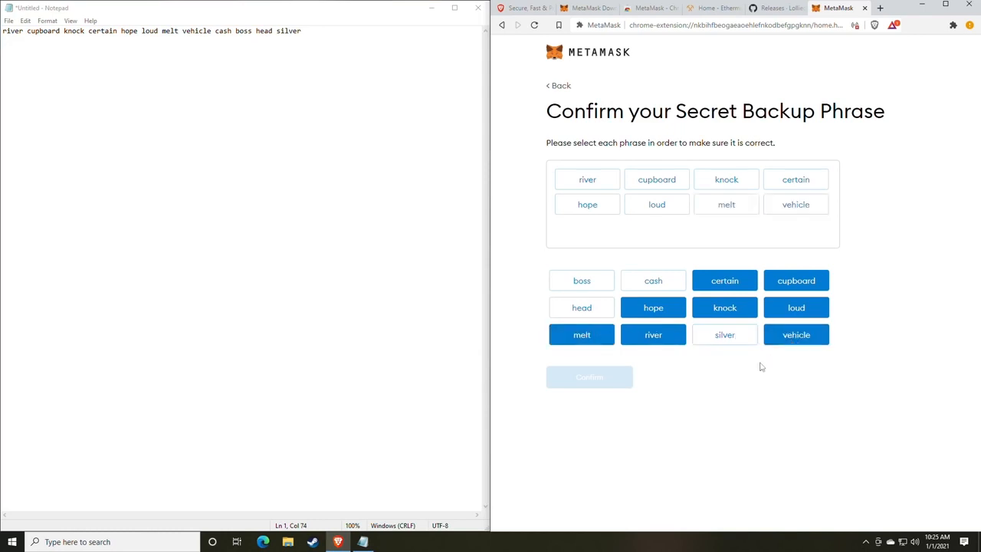
{"action": "left_click", "coordinate": [656, 284]}
{"action": "left_click", "coordinate": [597, 283]}
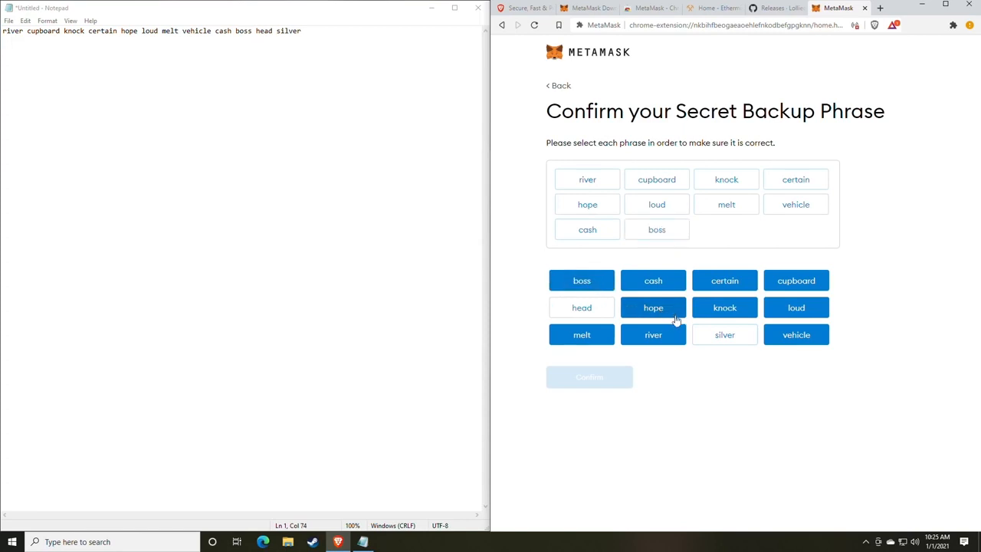
{"action": "left_click", "coordinate": [611, 315]}
{"action": "left_click", "coordinate": [725, 340]}
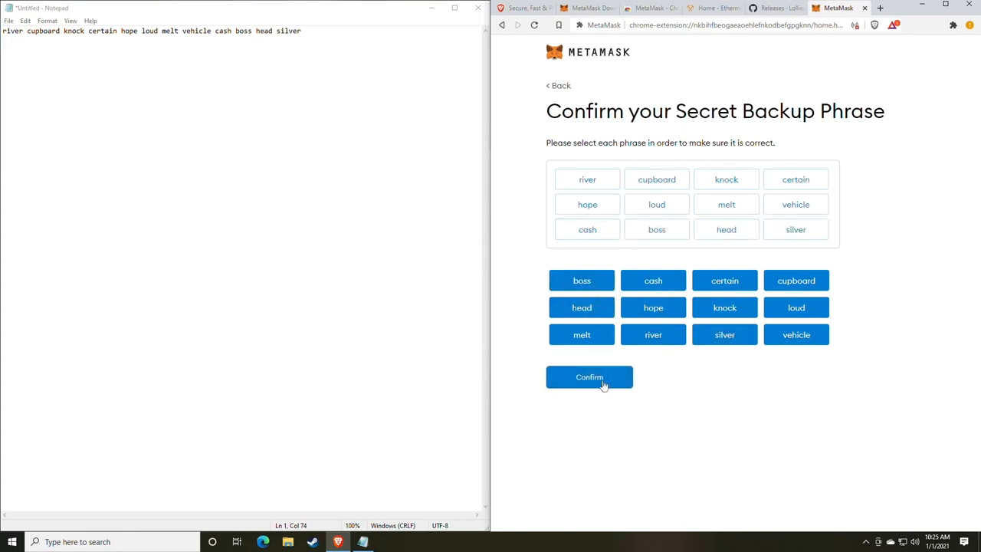
{"action": "left_click", "coordinate": [590, 388]}
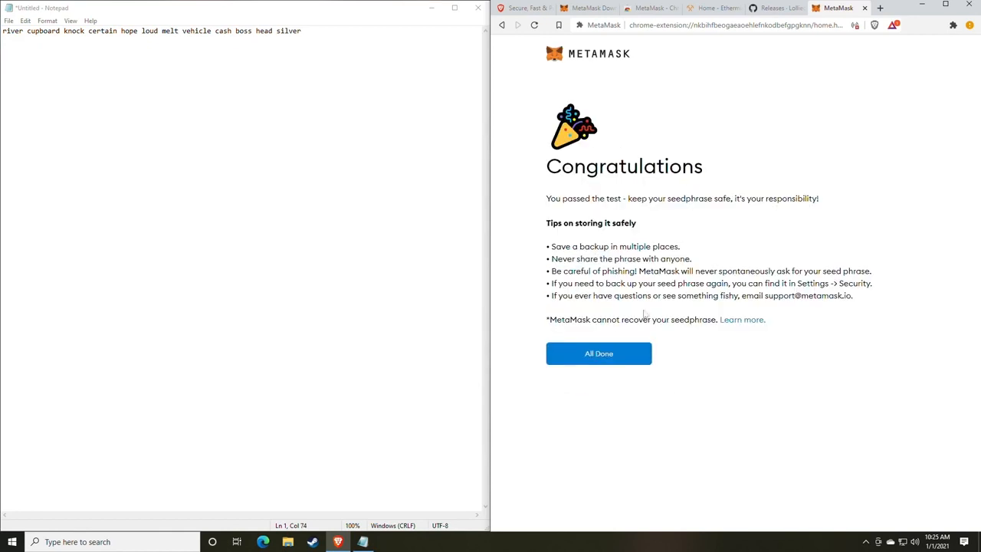
{"action": "left_click", "coordinate": [610, 357]}
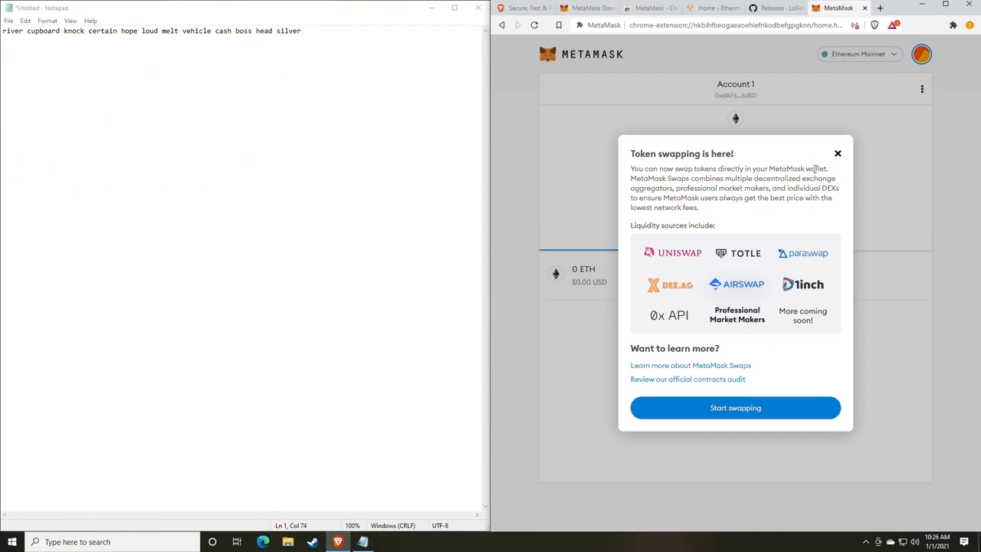
- Dismiss the token swapping announcement and copy Account 1's wallet address
{"action": "left_click", "coordinate": [837, 154]}
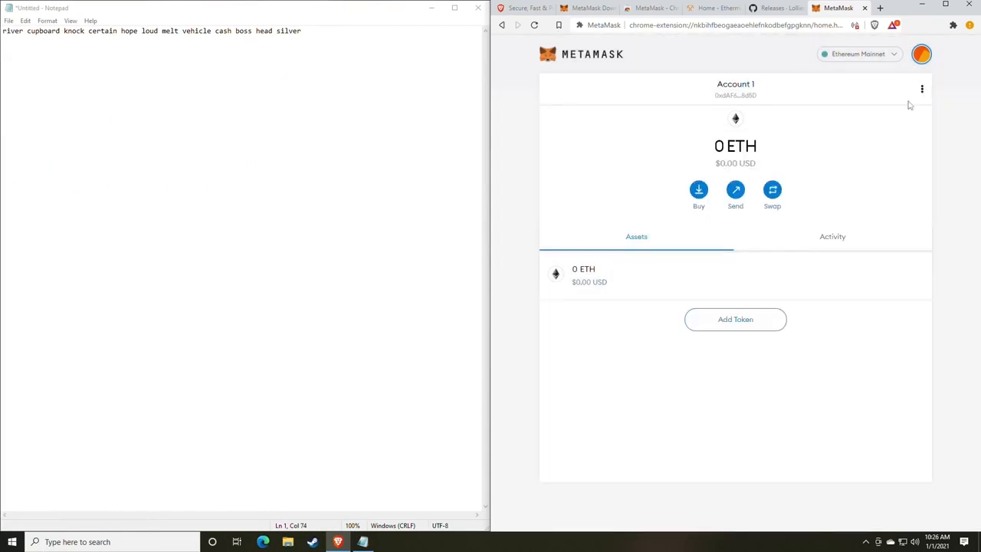
{"action": "left_click", "coordinate": [920, 61]}
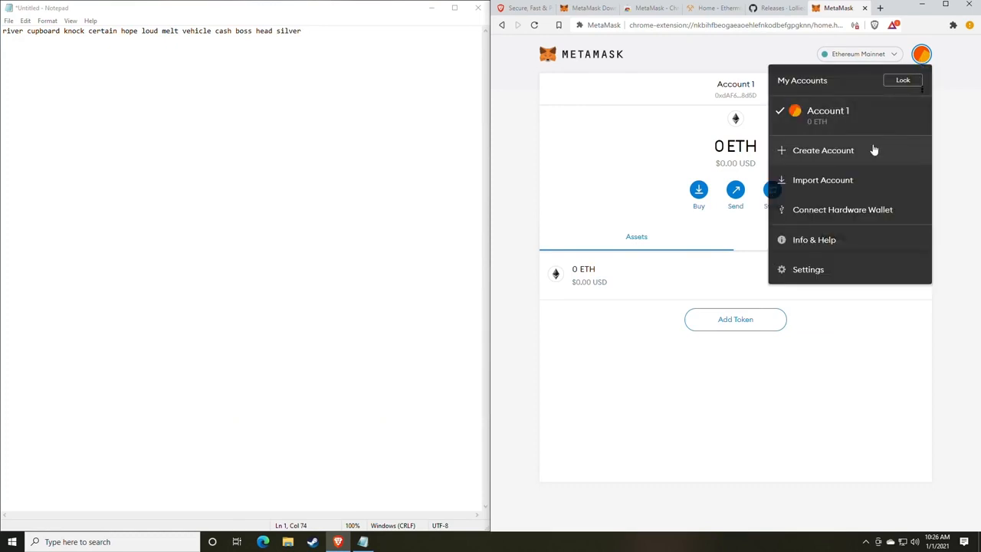
{"action": "left_click", "coordinate": [637, 159]}
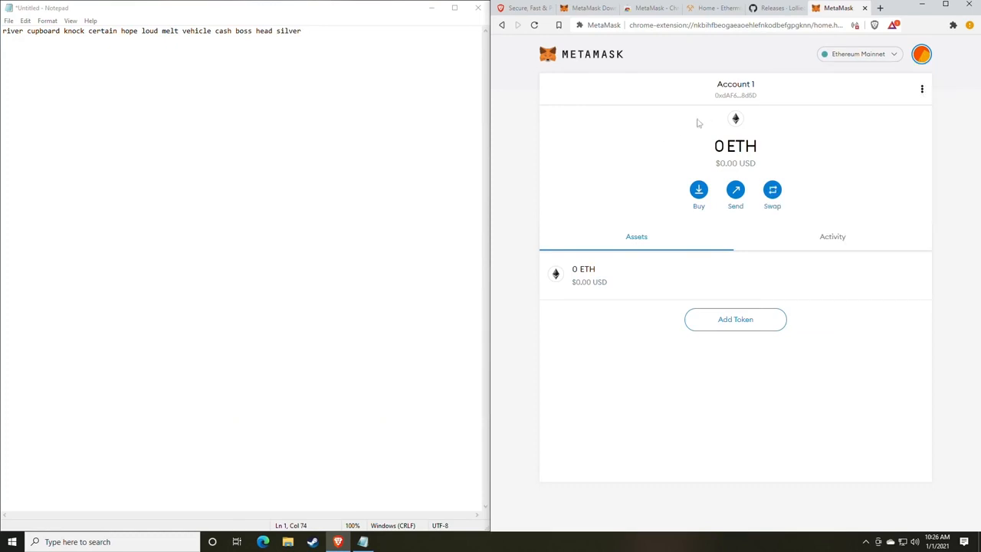
{"action": "left_click", "coordinate": [737, 94]}
- Paste the wallet address on a new line under the backup phrase in Notepad
{"action": "left_click", "coordinate": [327, 38]}
{"action": "key", "text": "Return"}
{"action": "key", "text": "Return"}
{"action": "key", "text": "ctrl+v"}
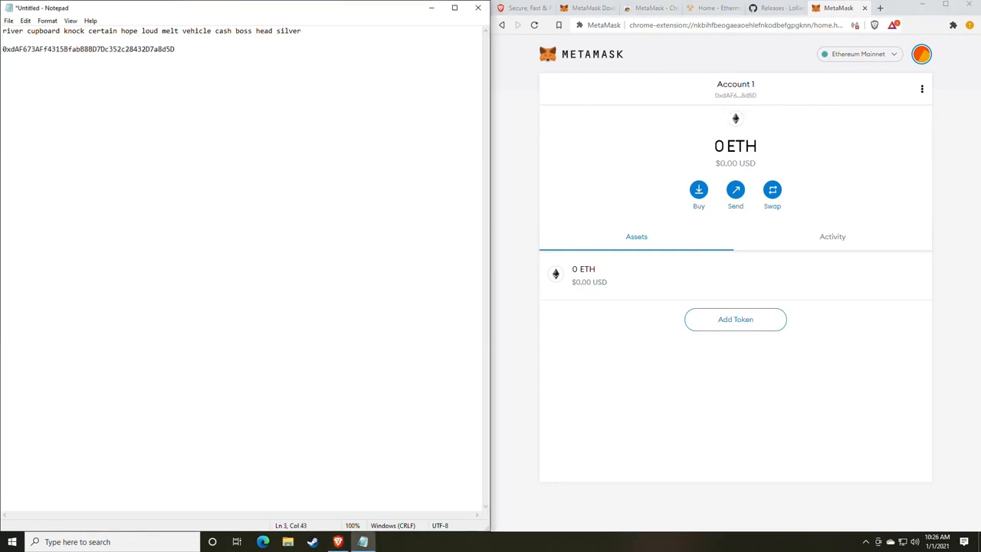
{"action": "left_click_drag", "start_coordinate": [307, 32], "coordinate": [2, 29]}
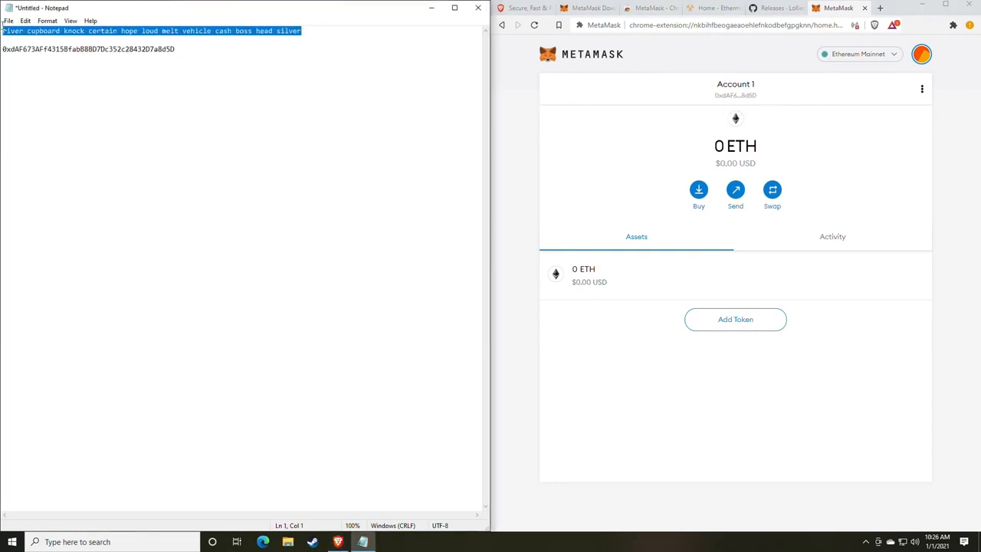
{"action": "left_click_drag", "start_coordinate": [176, 49], "coordinate": [2, 49]}
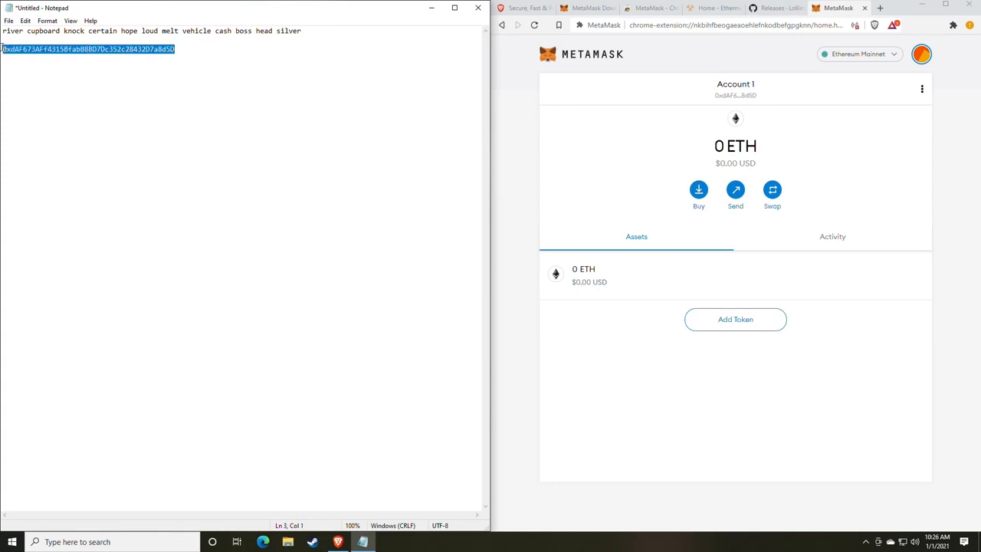
{"action": "left_click", "coordinate": [92, 49]}
{"action": "double_click", "coordinate": [94, 49]}
{"action": "left_click", "coordinate": [212, 95]}
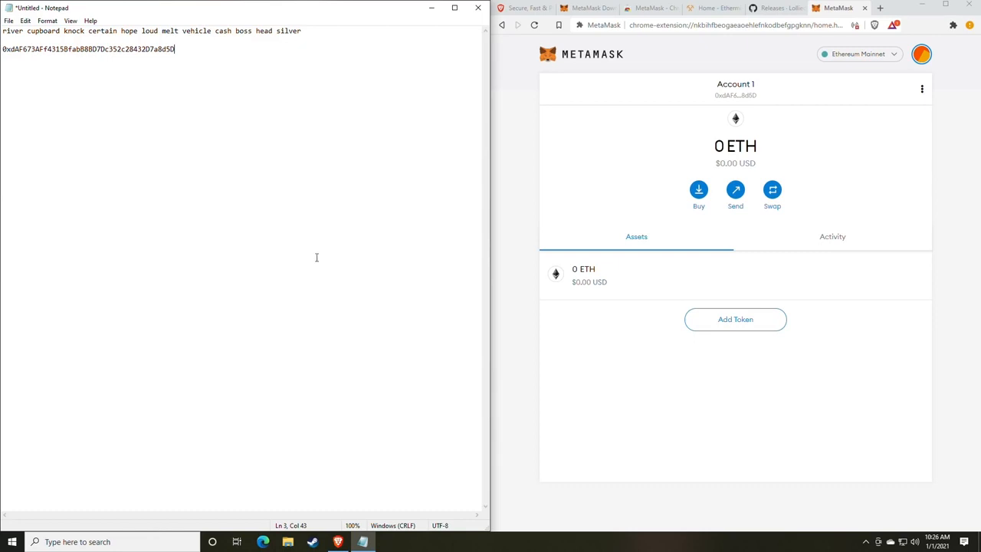
{"action": "left_click_drag", "start_coordinate": [186, 51], "coordinate": [5, 54]}
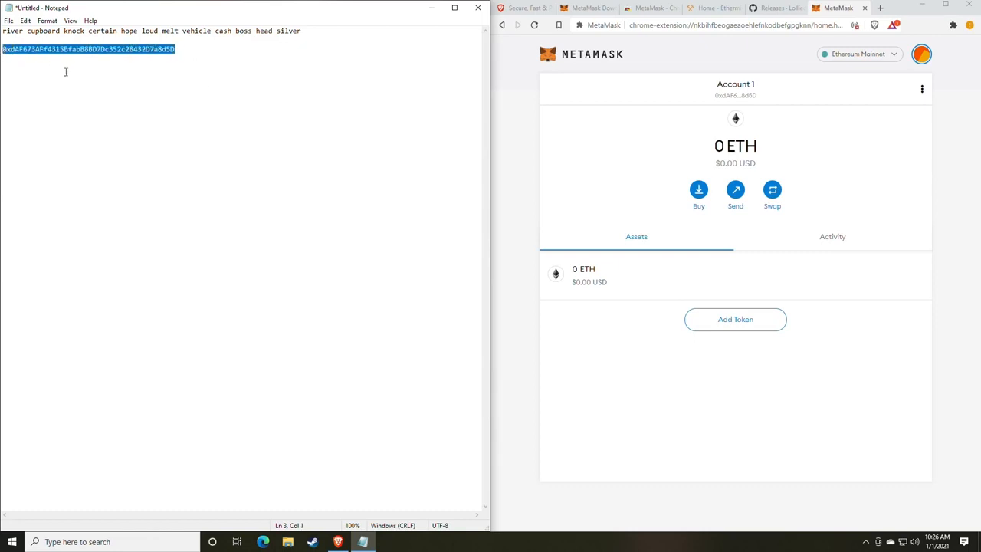
{"action": "left_click", "coordinate": [219, 114]}
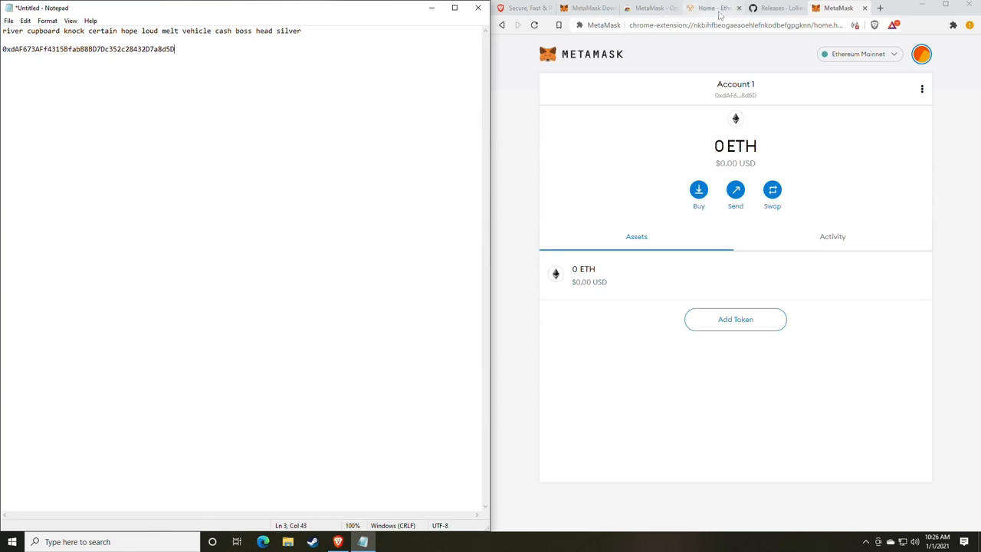
- Scroll through the lolMiner 1.17 release notes on GitHub down to its Assets list
{"action": "left_click", "coordinate": [771, 9]}
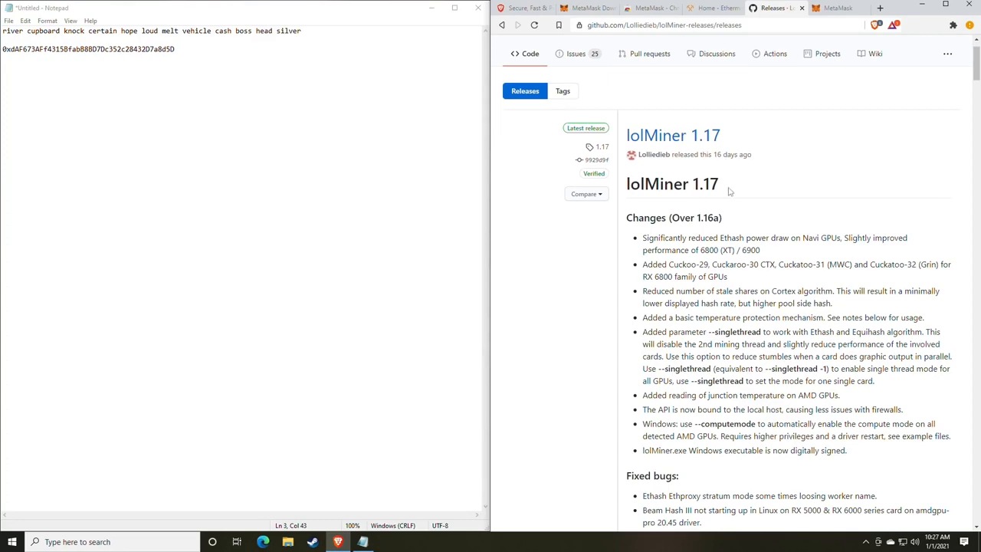
{"action": "scroll", "coordinate": [730, 192], "scroll_direction": "down", "scroll_amount": 1}
{"action": "scroll", "coordinate": [729, 191], "scroll_direction": "up", "scroll_amount": 2}
{"action": "scroll", "coordinate": [729, 191], "scroll_direction": "down", "scroll_amount": 6}
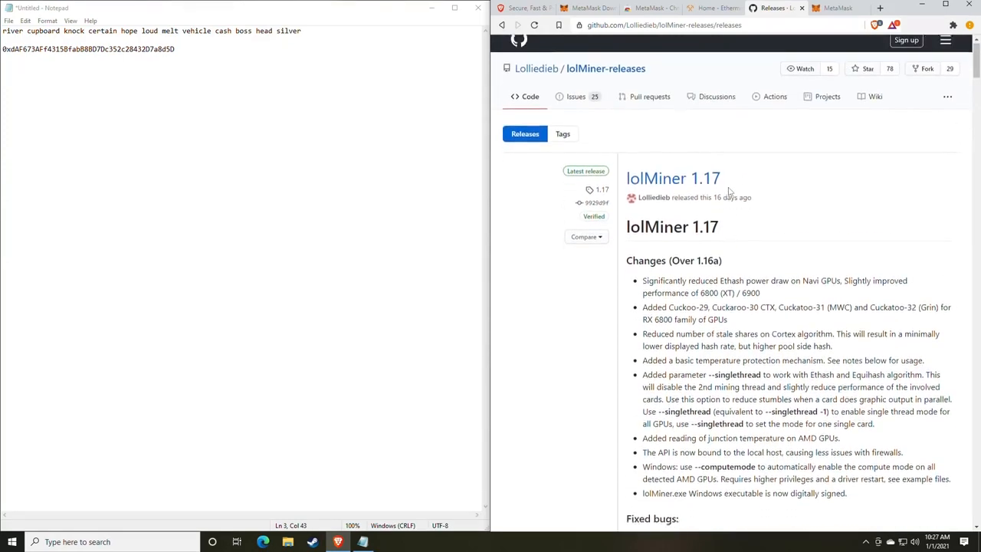
{"action": "scroll", "coordinate": [730, 192], "scroll_direction": "up", "scroll_amount": 6}
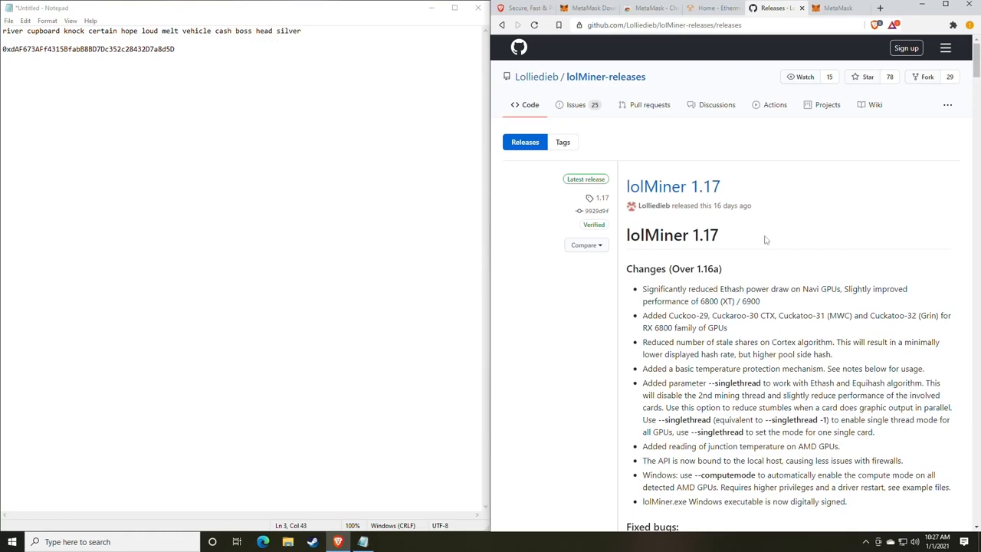
{"action": "scroll", "coordinate": [755, 259], "scroll_direction": "down", "scroll_amount": 4}
{"action": "scroll", "coordinate": [756, 259], "scroll_direction": "down", "scroll_amount": 5}
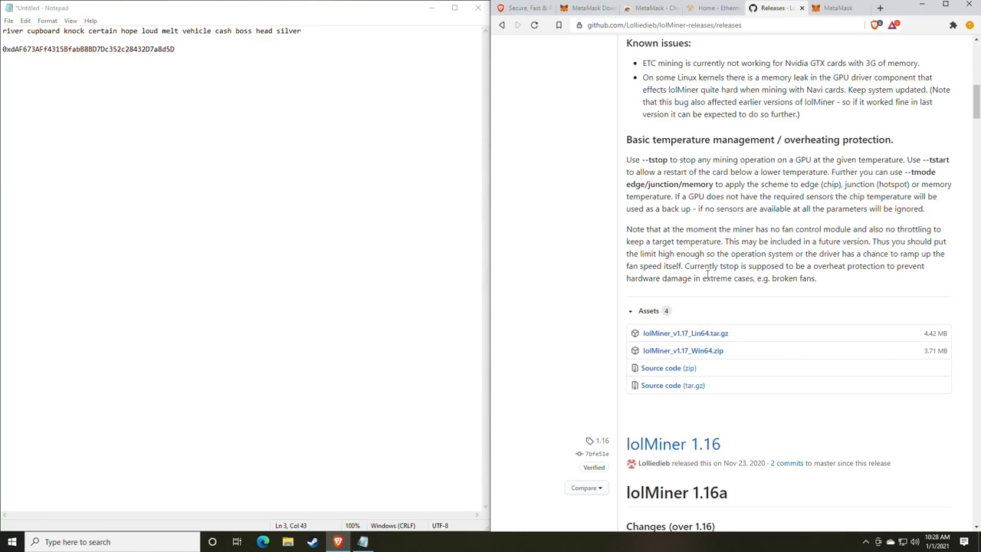
{"action": "scroll", "coordinate": [707, 273], "scroll_direction": "up", "scroll_amount": 6}
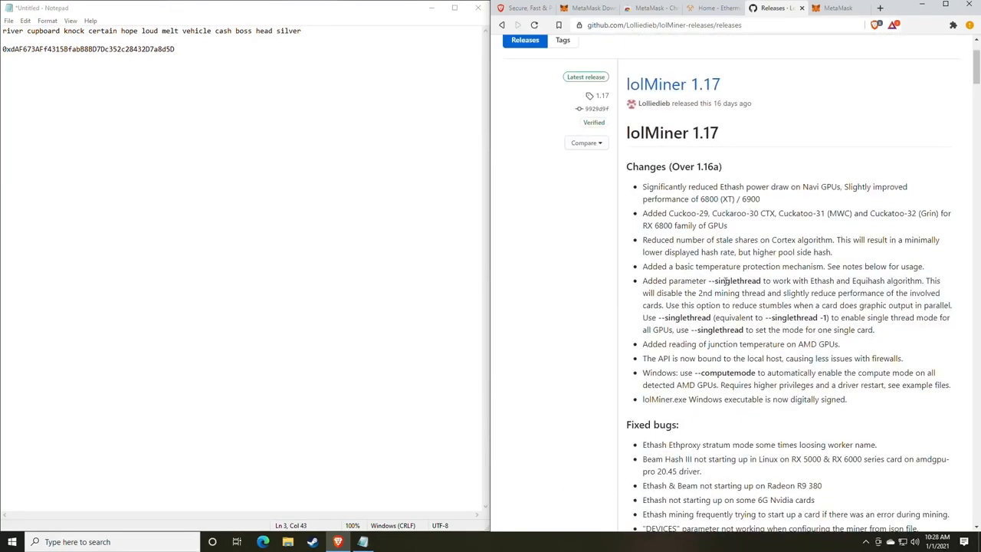
{"action": "scroll", "coordinate": [724, 281], "scroll_direction": "up", "scroll_amount": 2}
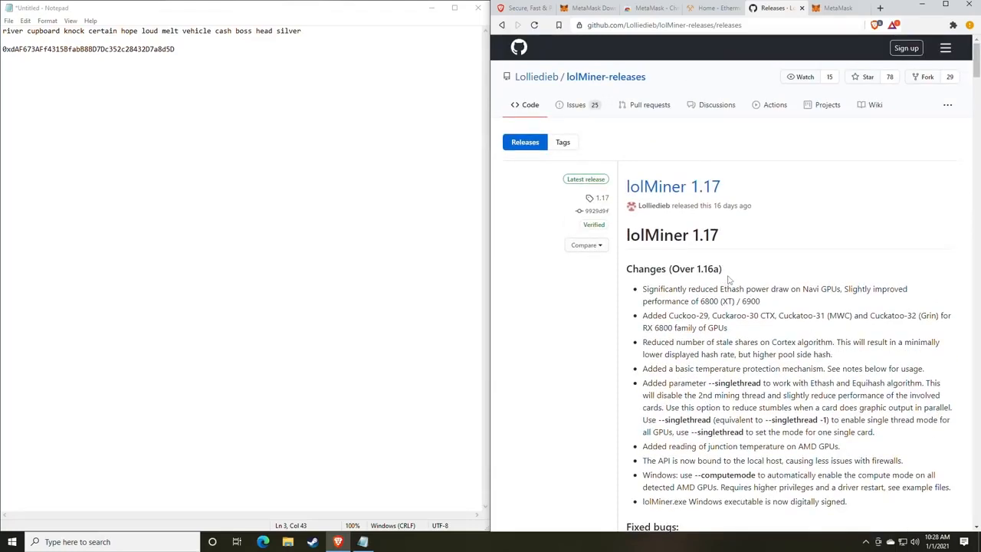
{"action": "scroll", "coordinate": [735, 283], "scroll_direction": "down", "scroll_amount": 5}
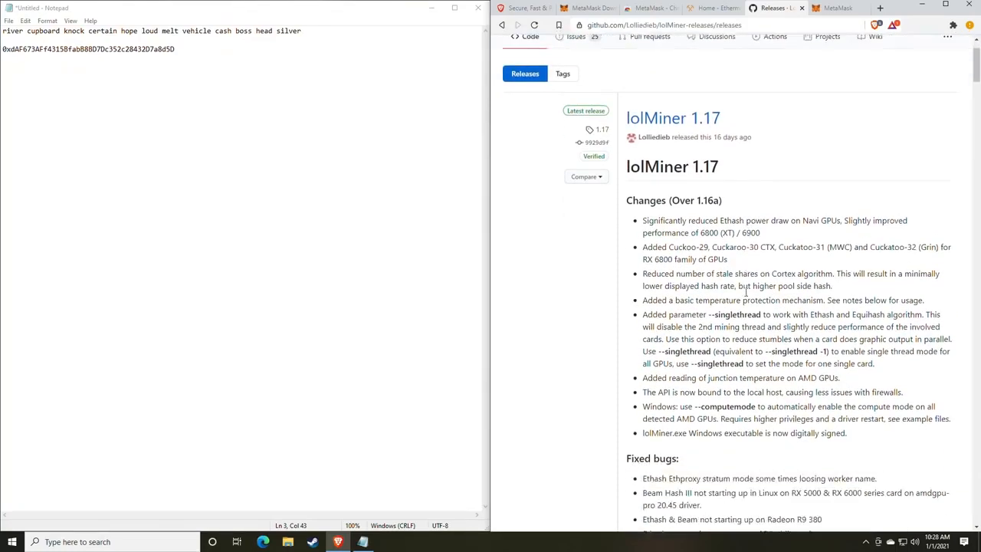
{"action": "scroll", "coordinate": [751, 289], "scroll_direction": "down", "scroll_amount": 2}
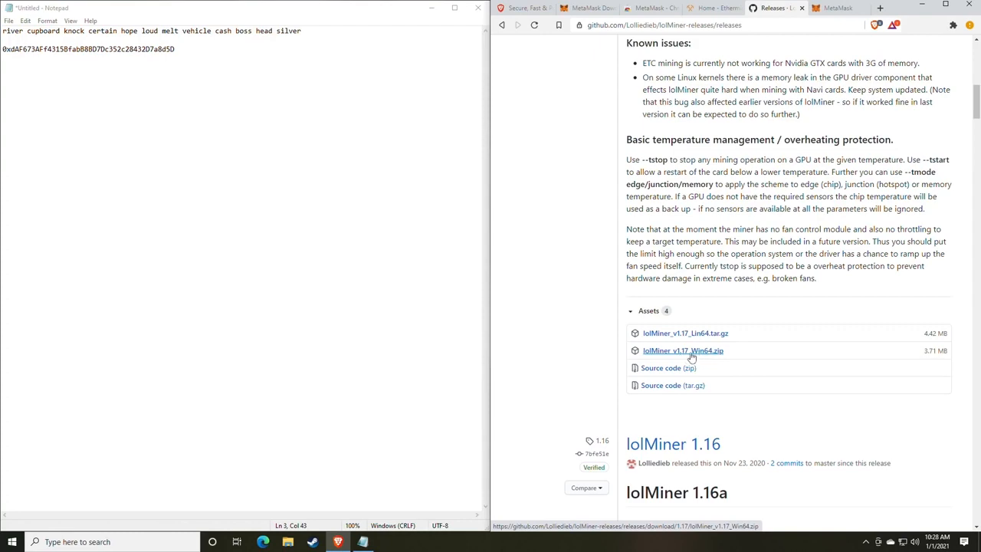
- Download lolMiner_v1.17_Win64.zip to Downloads and show it in its folder
{"action": "left_click", "coordinate": [690, 353]}
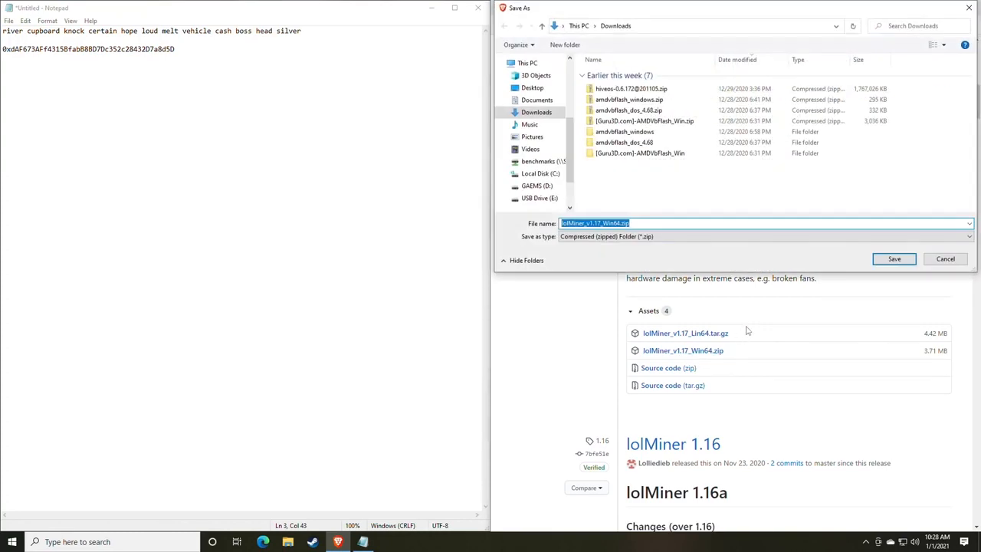
{"action": "key", "text": "Return"}
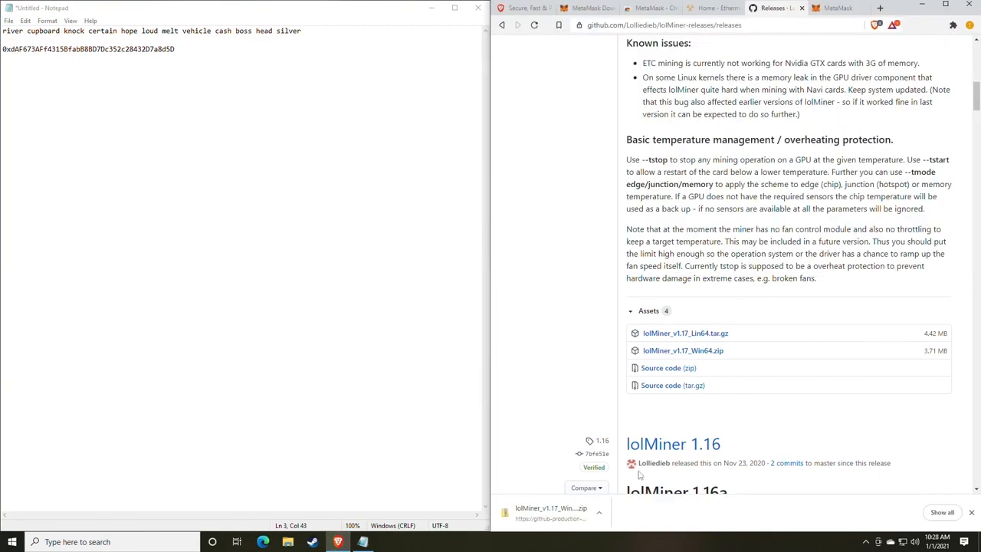
{"action": "left_click", "coordinate": [601, 513]}
{"action": "left_click", "coordinate": [622, 476]}
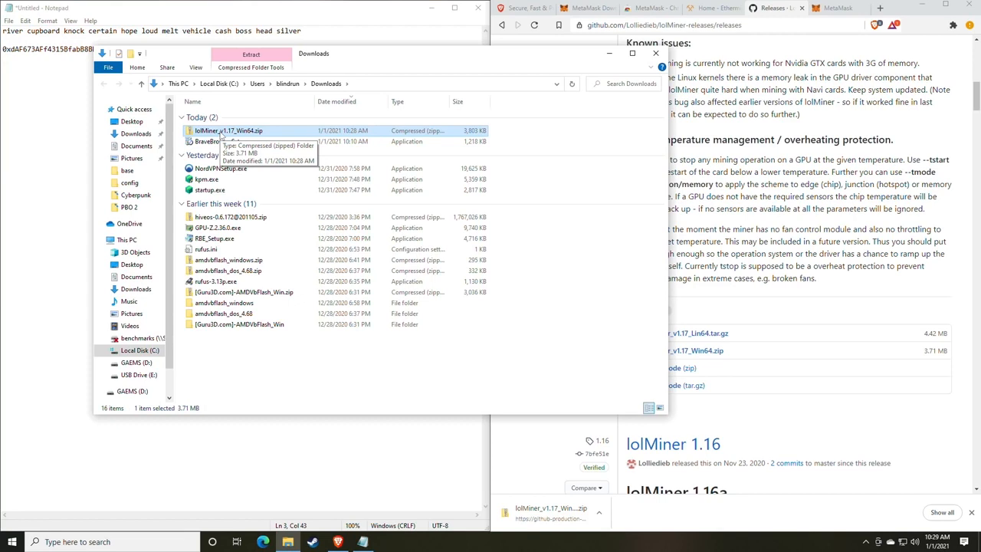
- After briefly visiting D:\Miners, bring up Extract All for lolMiner_v1.17_Win64.zip in Downloads
{"action": "left_click", "coordinate": [136, 363]}
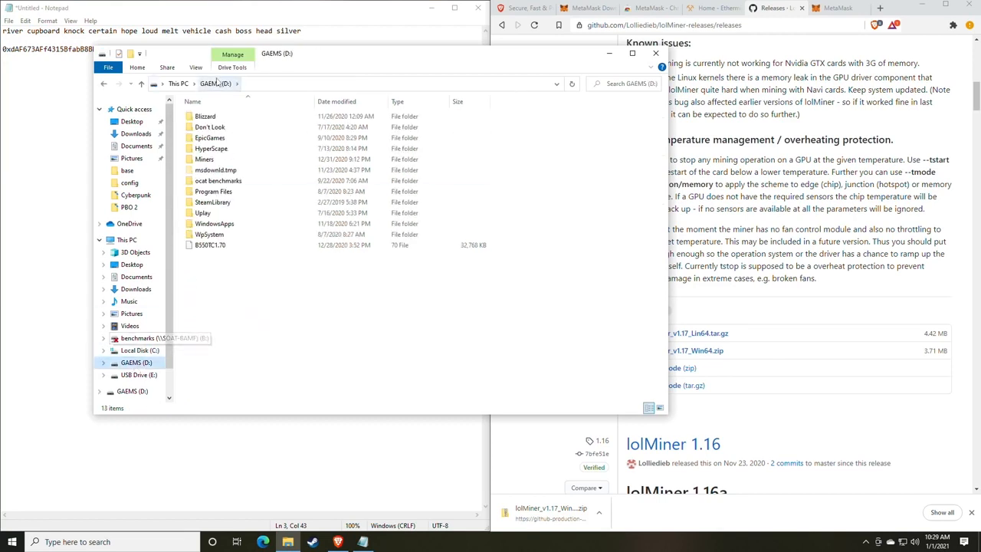
{"action": "double_click", "coordinate": [210, 160]}
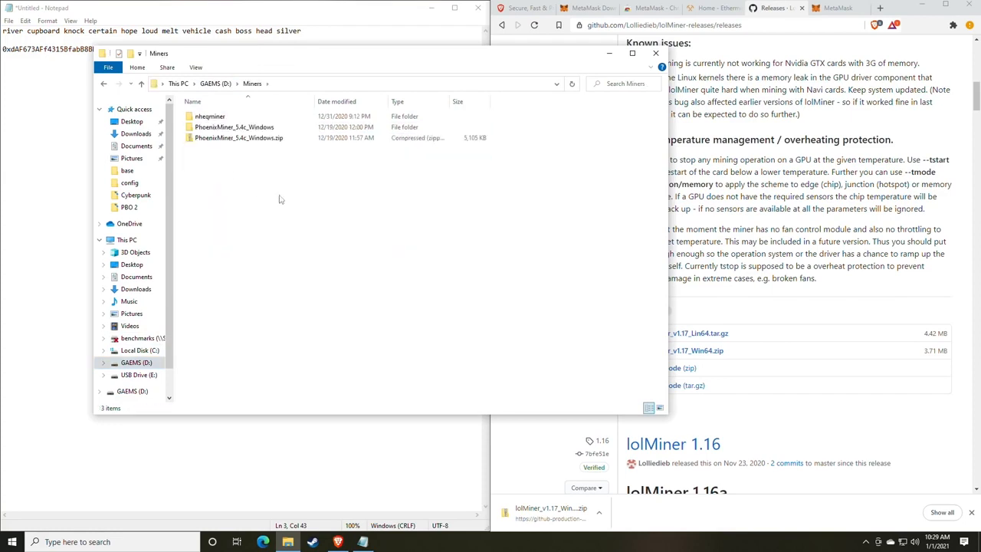
{"action": "left_click", "coordinate": [105, 84]}
{"action": "left_click", "coordinate": [104, 84]}
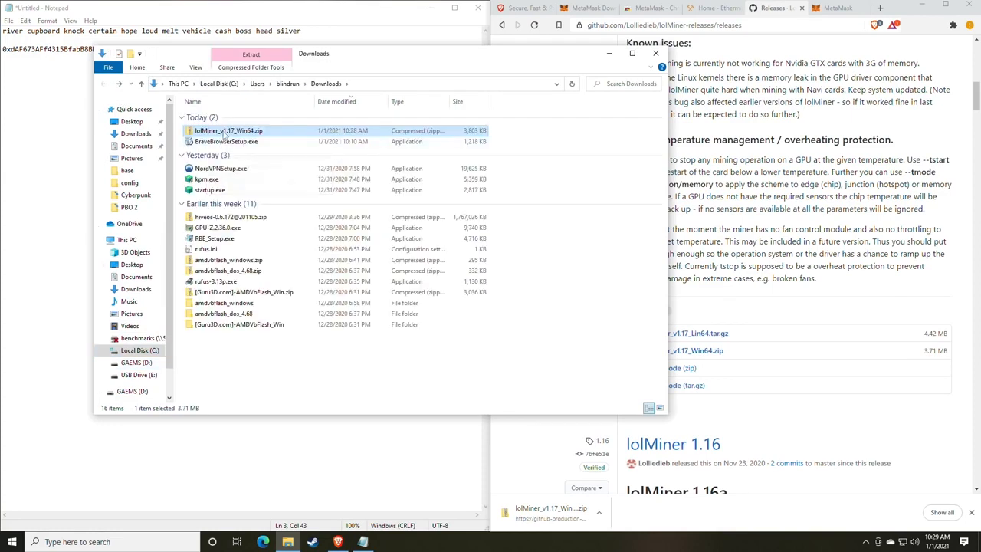
{"action": "right_click", "coordinate": [224, 134]}
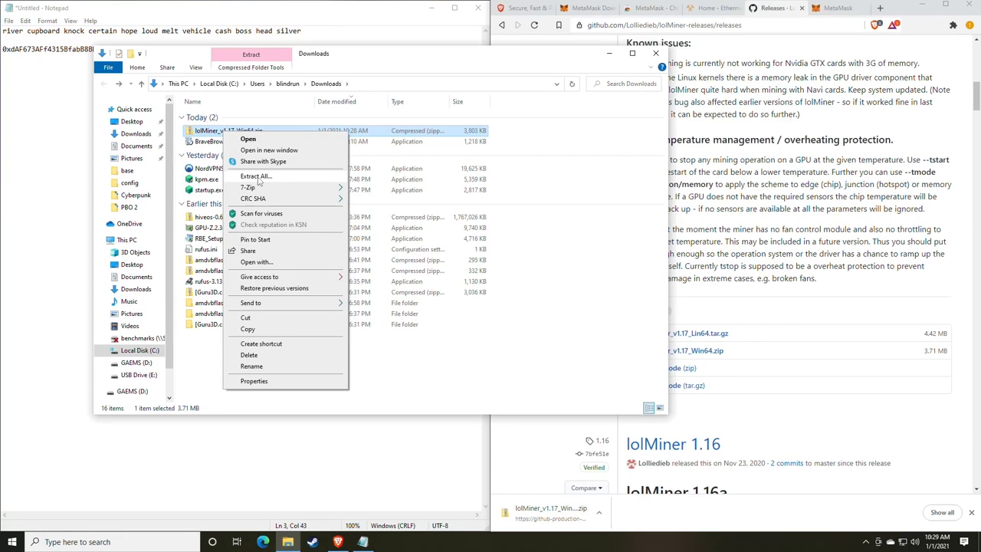
{"action": "mouse_move", "coordinate": [250, 188]}
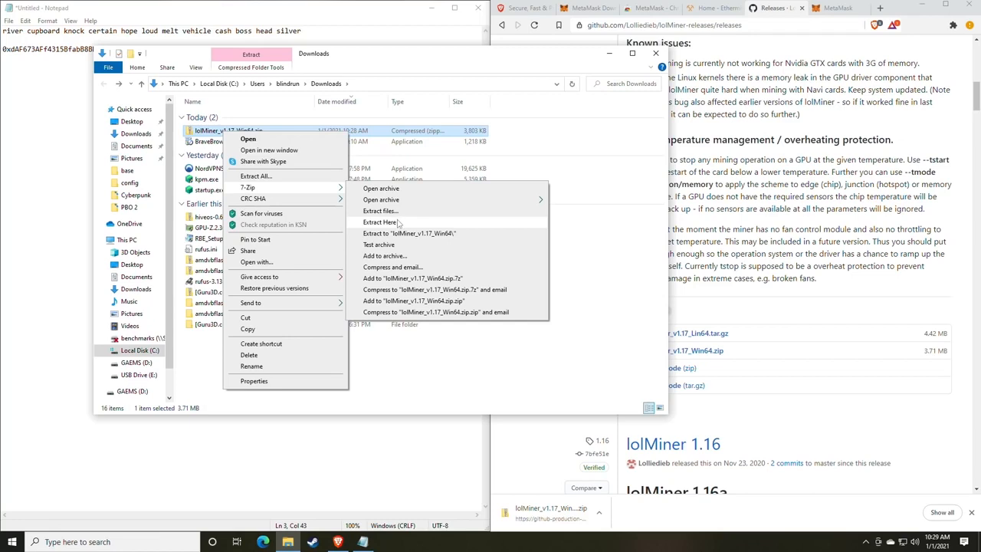
- Extract the lolMiner zip to its suggested folder and open the 1.17 folder inside it
{"action": "left_click", "coordinate": [270, 177]}
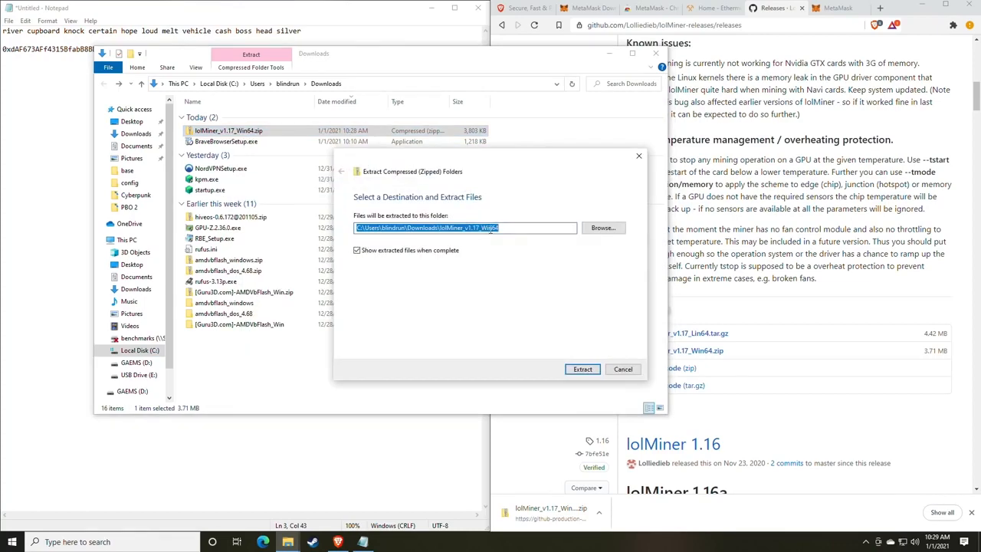
{"action": "left_click", "coordinate": [583, 369]}
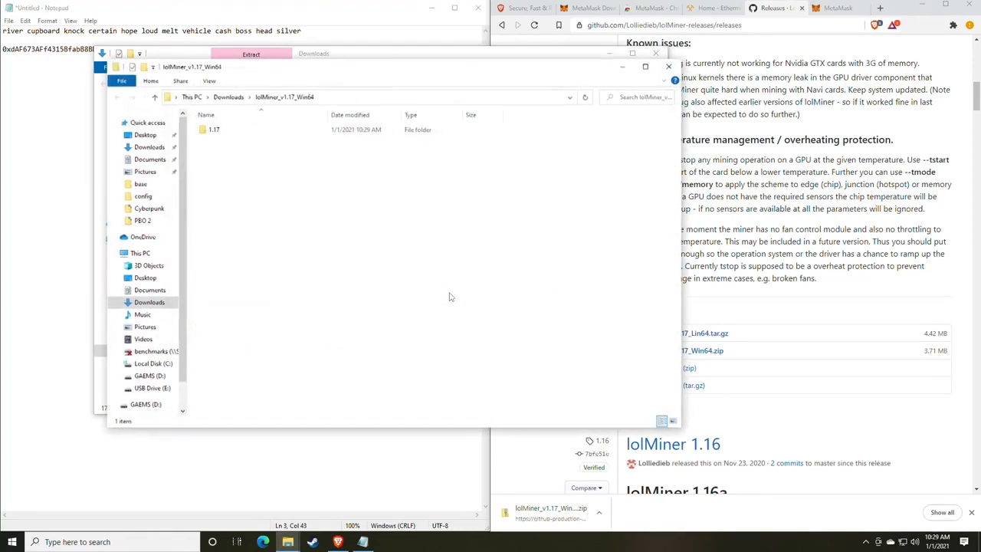
{"action": "left_click_drag", "start_coordinate": [306, 74], "coordinate": [428, 82]}
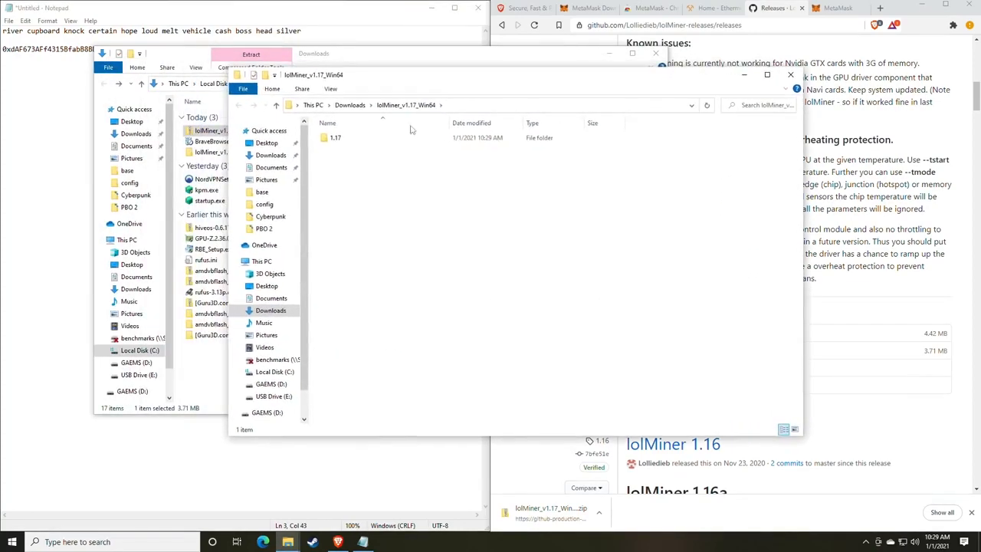
{"action": "double_click", "coordinate": [337, 138]}
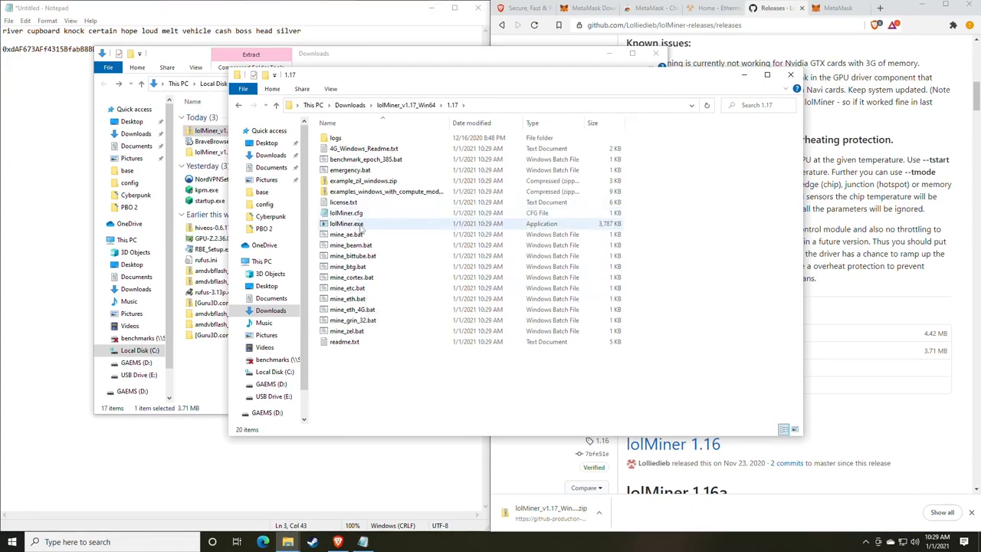
{"action": "left_click", "coordinate": [115, 541]}
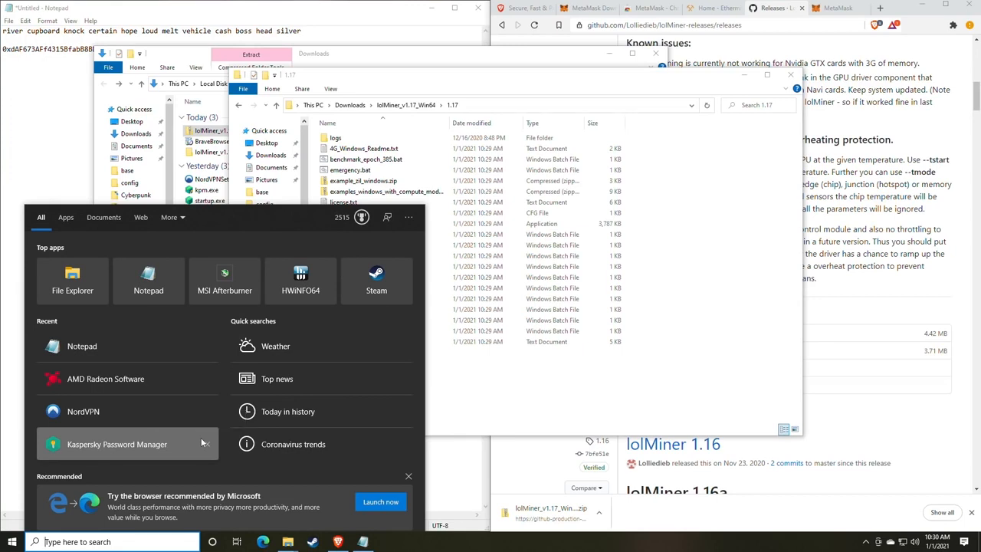
- In File Explorer Options' View tab, enable and apply 'Hide extensions for known file types', dismissing the Kaspersky warning
{"action": "type", "text": "file"}
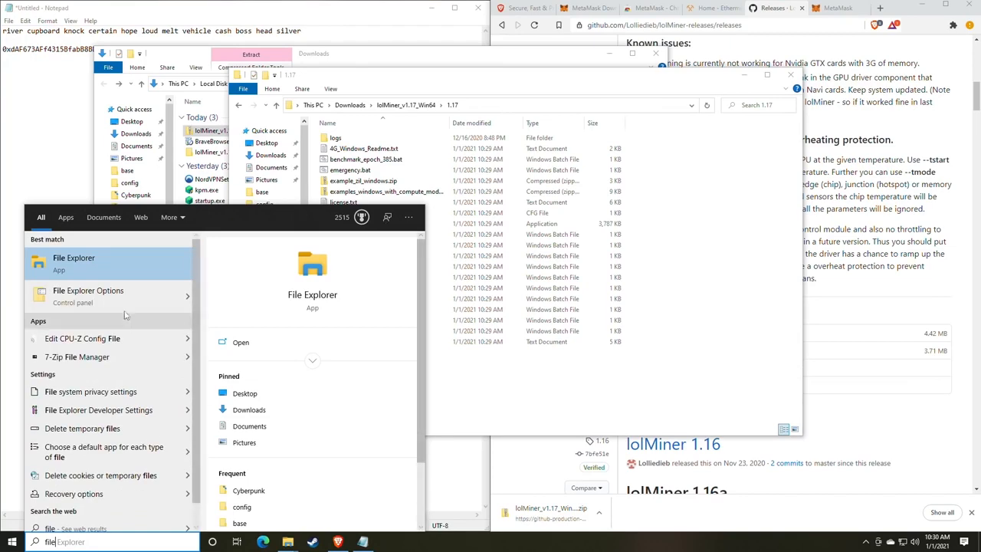
{"action": "left_click", "coordinate": [88, 295]}
{"action": "left_click_drag", "start_coordinate": [174, 102], "coordinate": [469, 101]}
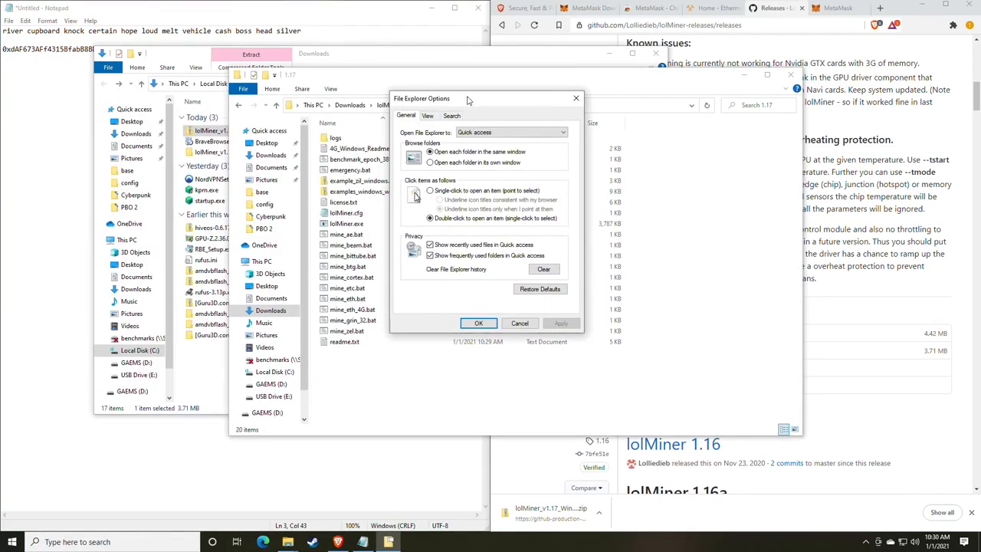
{"action": "left_click", "coordinate": [428, 116]}
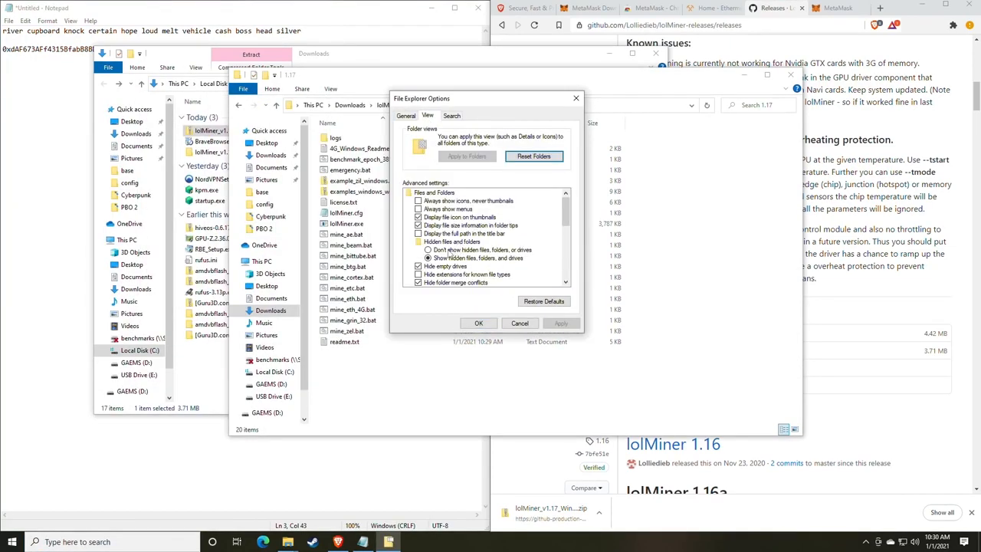
{"action": "scroll", "coordinate": [458, 249], "scroll_direction": "down", "scroll_amount": 1}
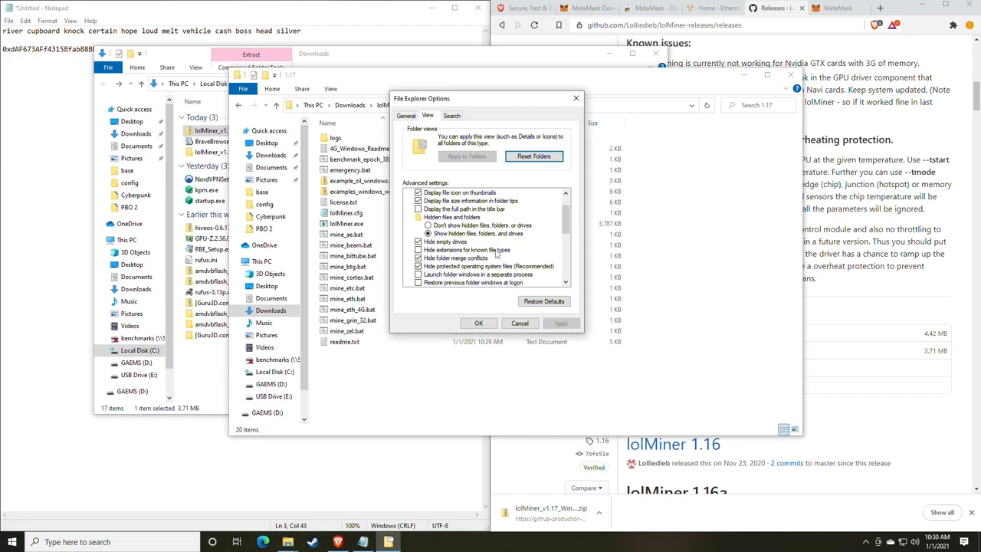
{"action": "left_click", "coordinate": [423, 250]}
{"action": "left_click", "coordinate": [561, 322]}
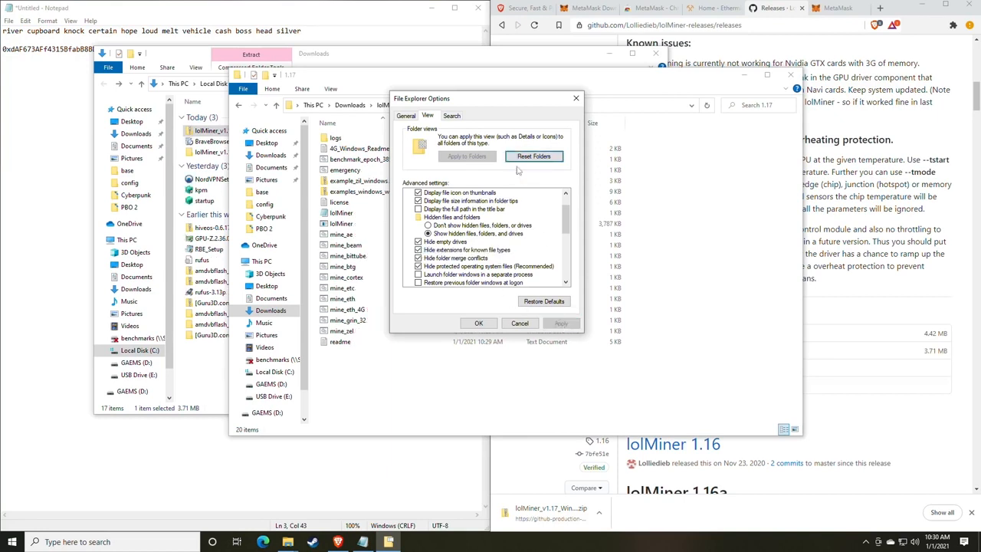
{"action": "left_click_drag", "start_coordinate": [472, 108], "coordinate": [662, 115]}
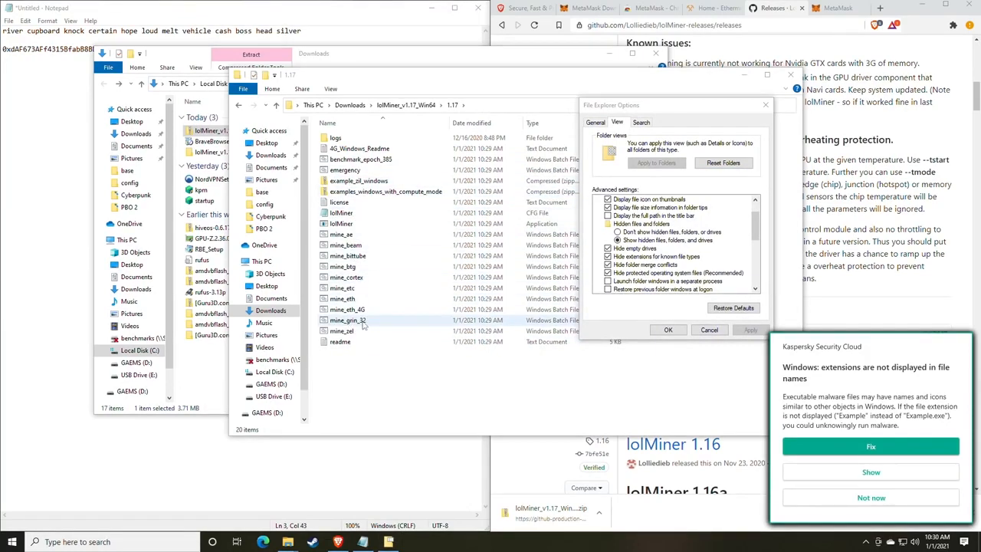
{"action": "left_click", "coordinate": [873, 499]}
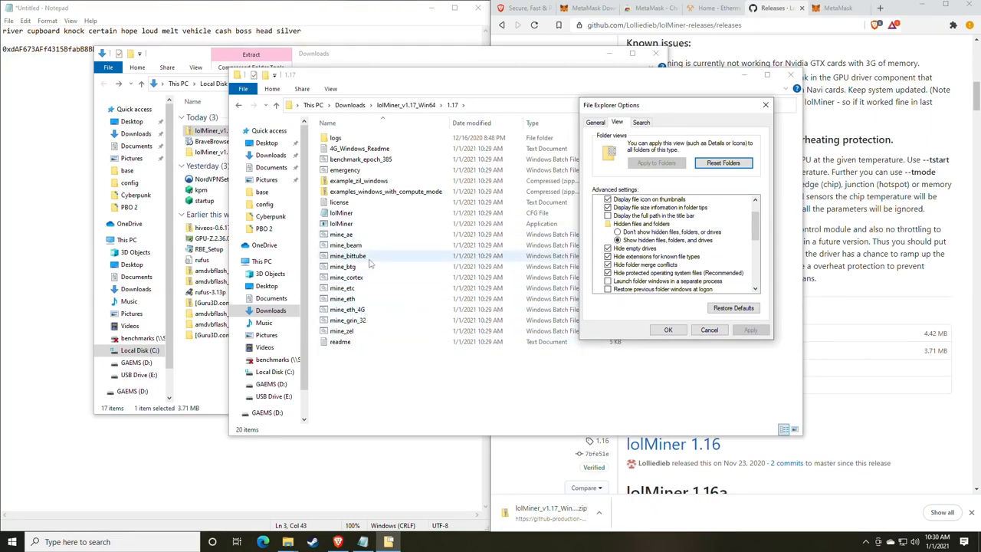
- Turn 'Hide extensions for known file types' back off so names like mine_eth.bat show extensions
{"action": "left_click", "coordinate": [607, 256]}
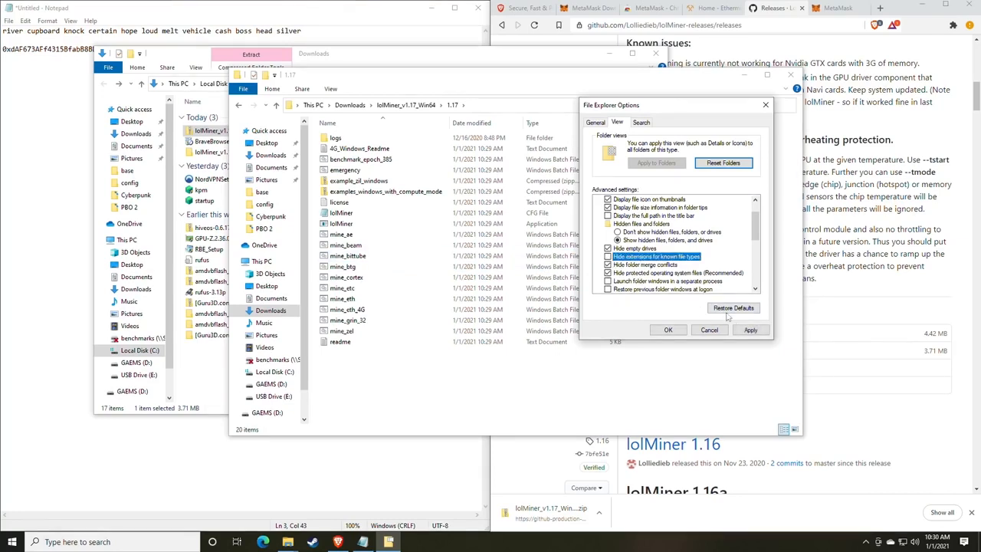
{"action": "left_click", "coordinate": [751, 330]}
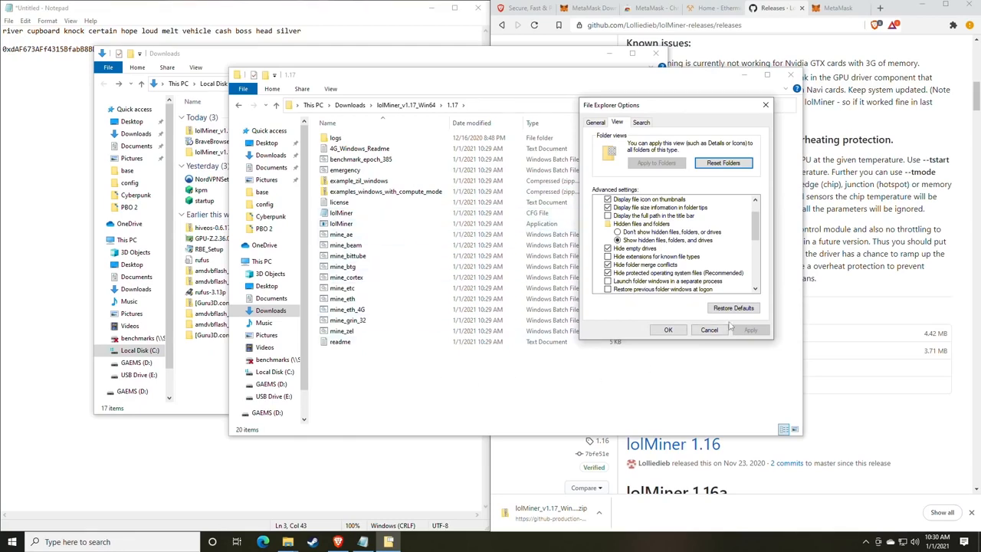
{"action": "left_click", "coordinate": [668, 330]}
{"action": "left_click", "coordinate": [394, 256]}
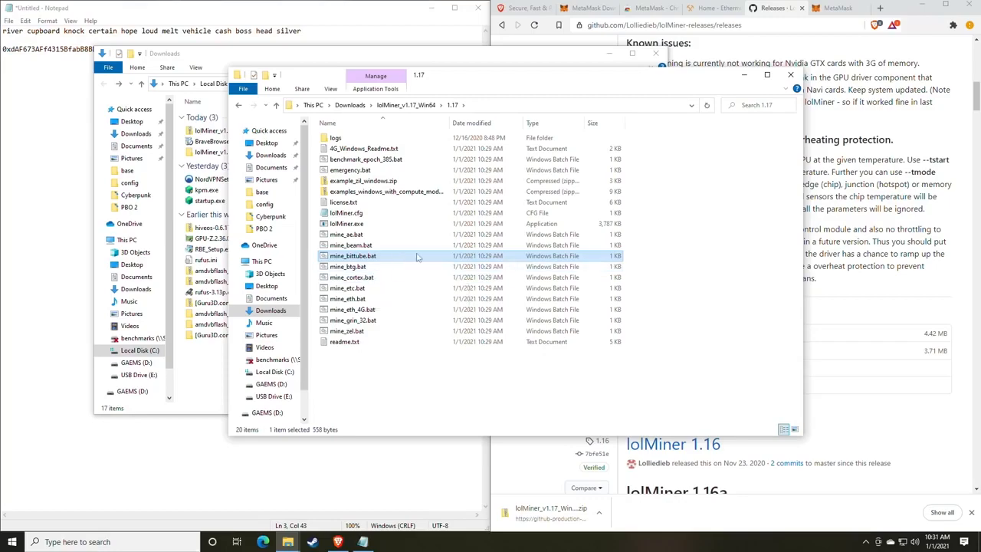
{"action": "left_click_drag", "start_coordinate": [476, 83], "coordinate": [482, 111]}
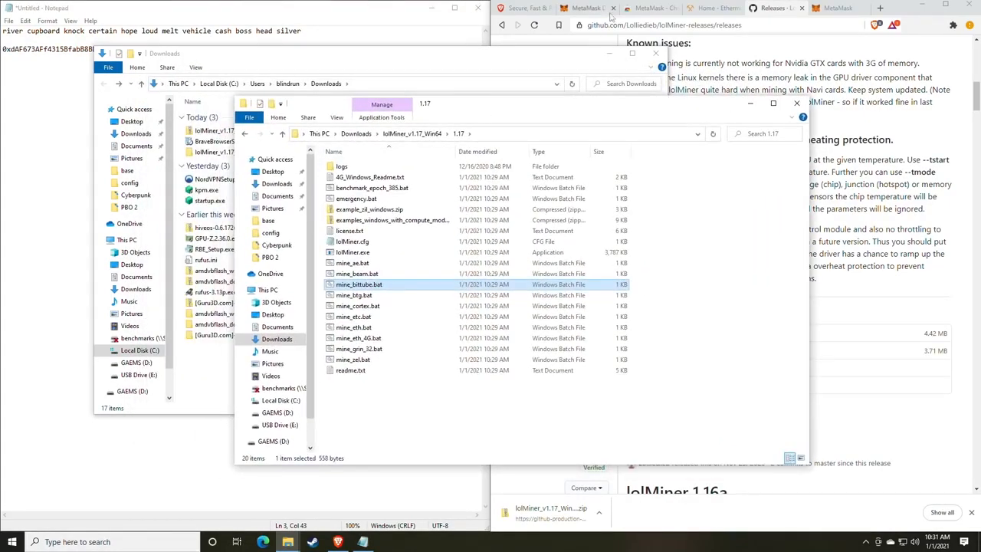
- Switch to the Ethermine tab and choose Start Mining from the site's hamburger menu
{"action": "left_click", "coordinate": [718, 10]}
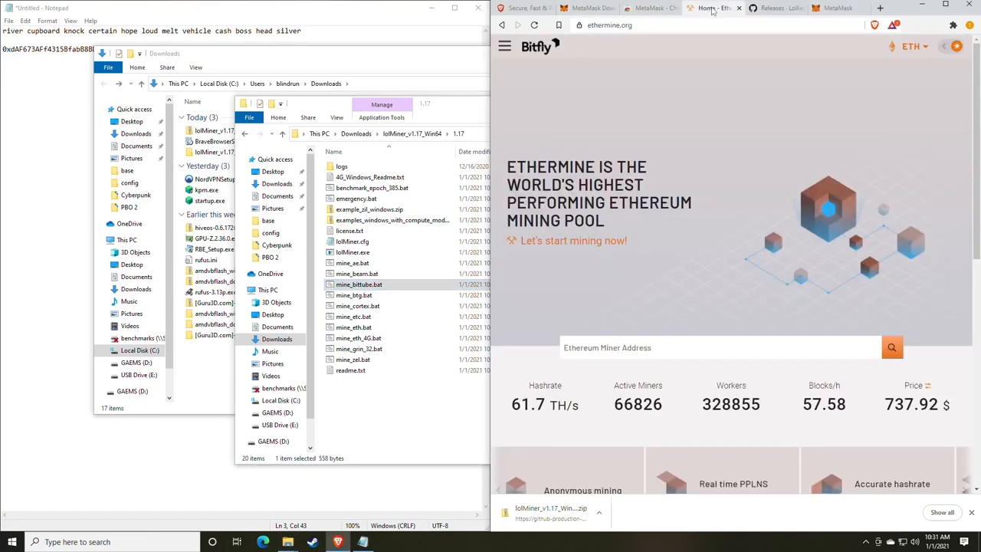
{"action": "left_click", "coordinate": [341, 22]}
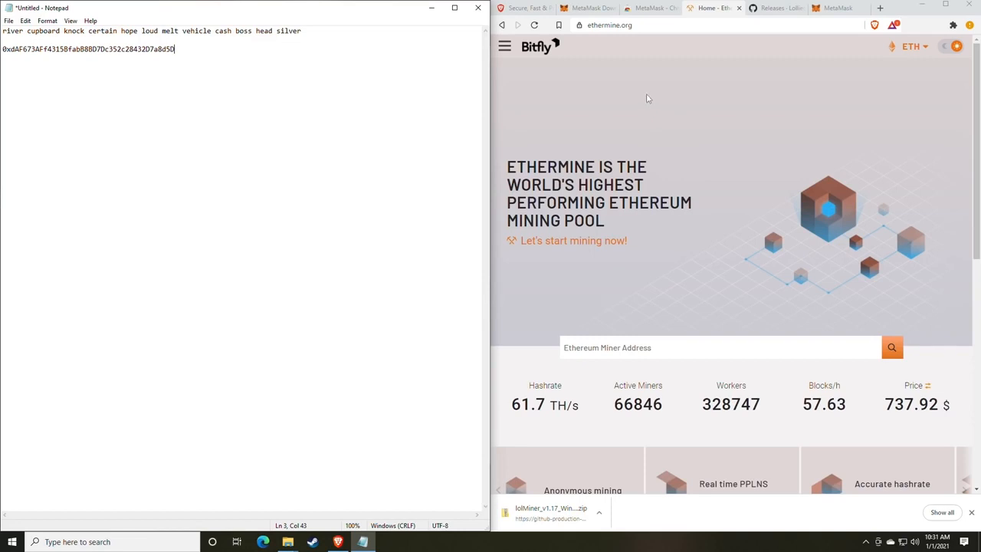
{"action": "left_click", "coordinate": [504, 45]}
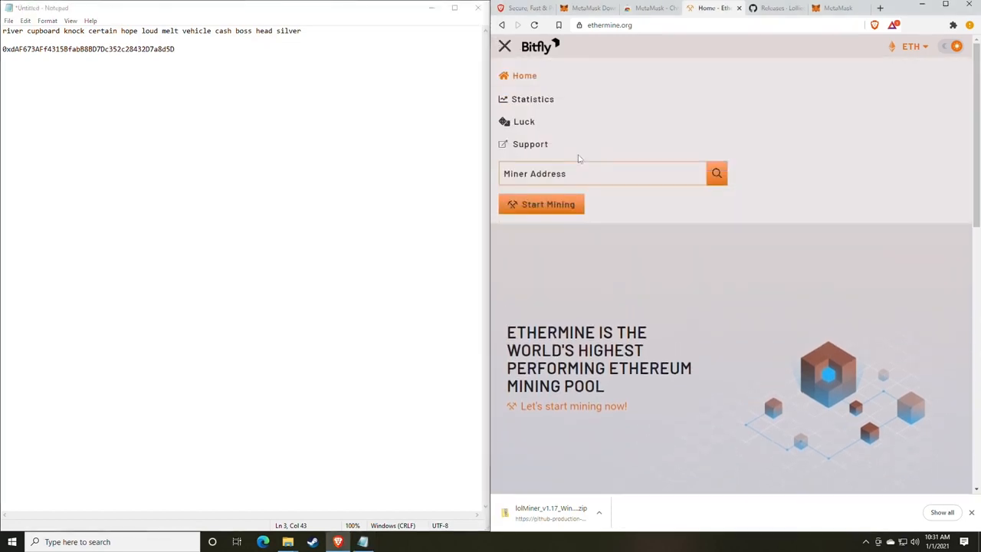
{"action": "left_click", "coordinate": [505, 47]}
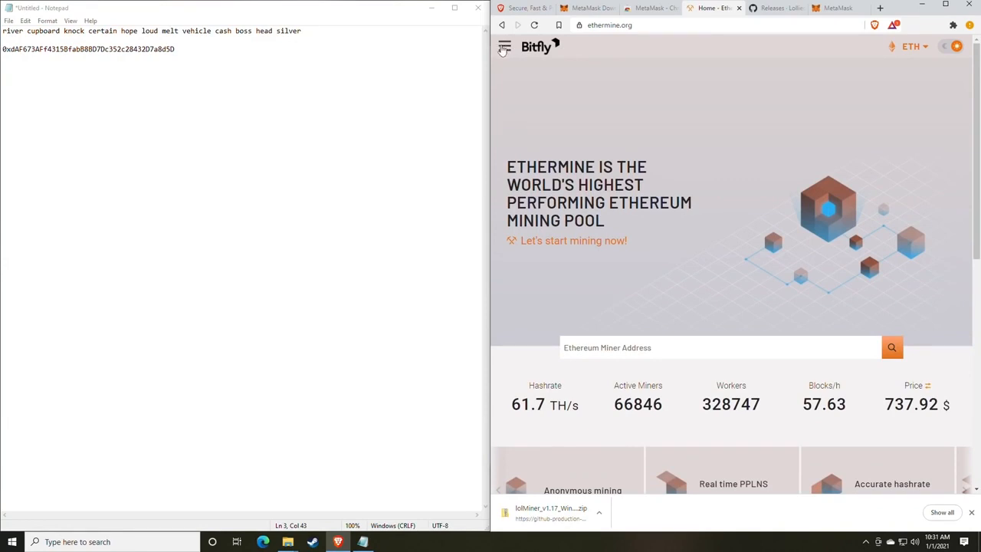
{"action": "left_click", "coordinate": [505, 47]}
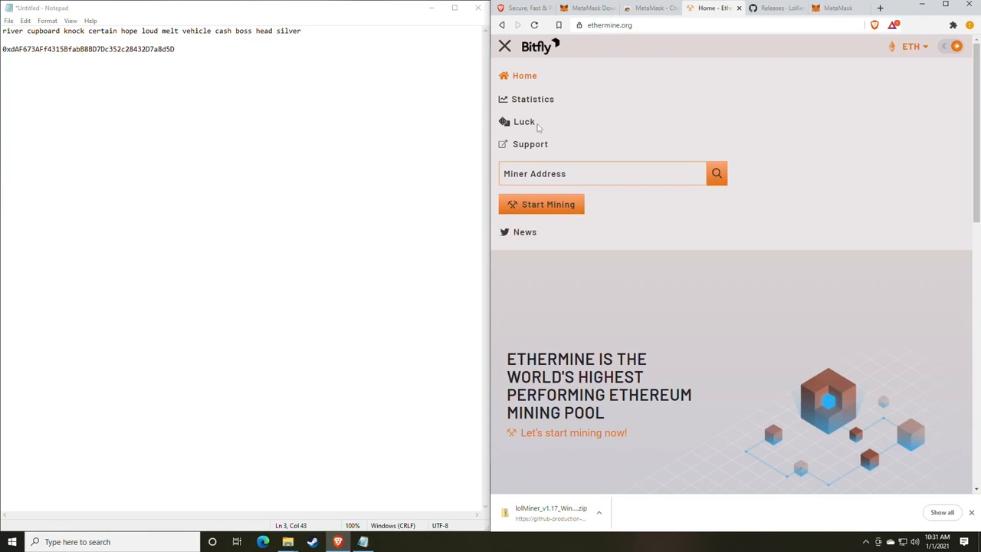
{"action": "left_click", "coordinate": [505, 47]}
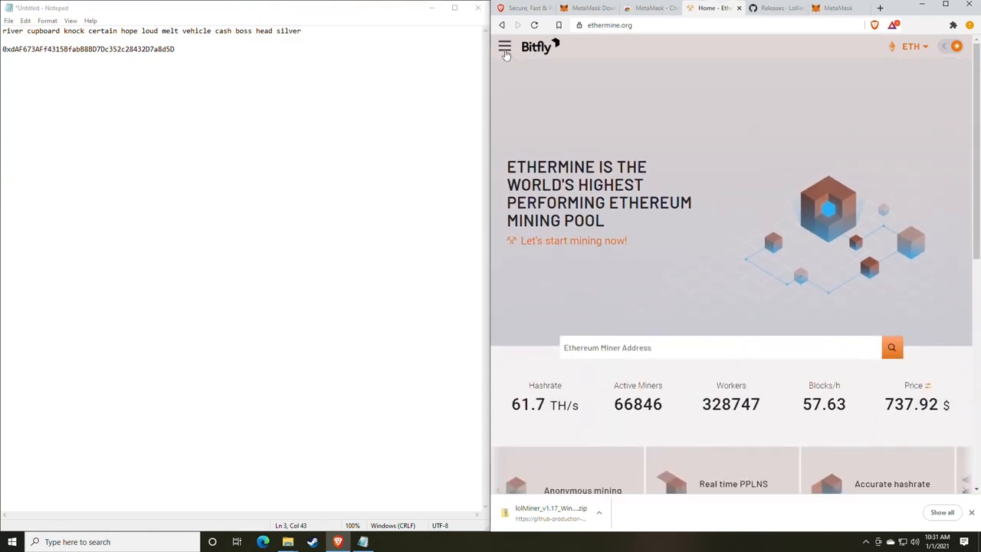
{"action": "left_click", "coordinate": [504, 48]}
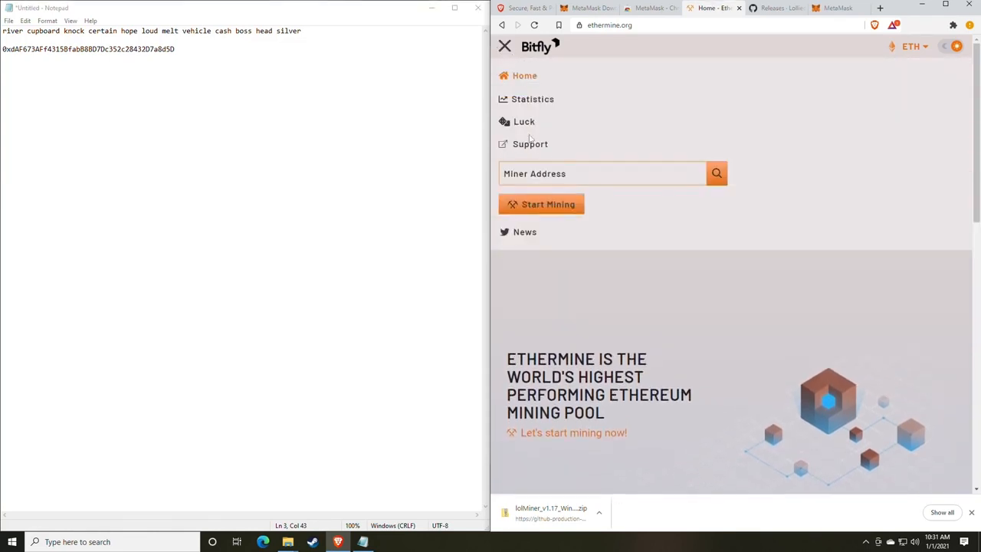
{"action": "left_click", "coordinate": [547, 204]}
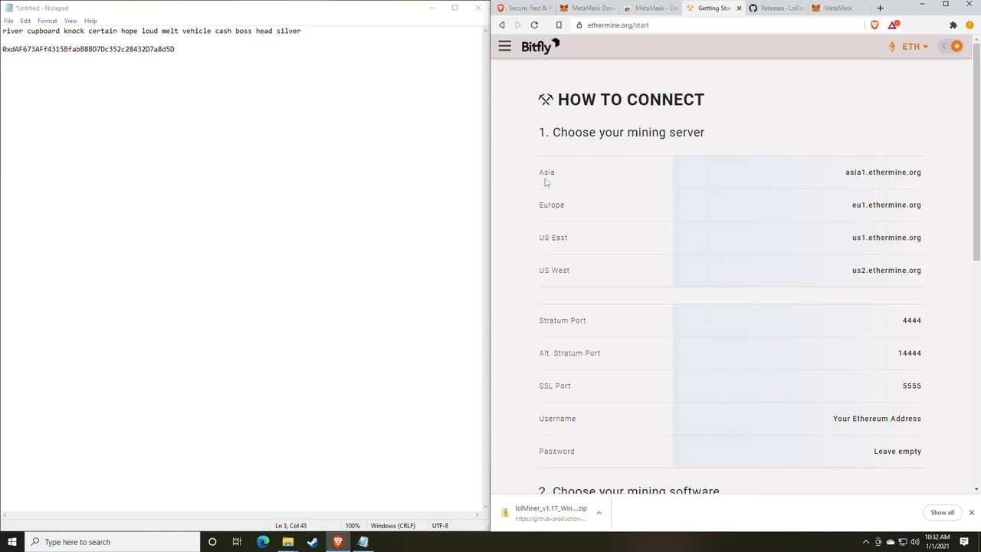
{"action": "left_click_drag", "start_coordinate": [538, 177], "coordinate": [567, 177]}
{"action": "left_click_drag", "start_coordinate": [549, 242], "coordinate": [595, 248]}
{"action": "left_click_drag", "start_coordinate": [550, 281], "coordinate": [601, 281]}
{"action": "left_click", "coordinate": [637, 261]}
{"action": "scroll", "coordinate": [637, 261], "scroll_direction": "down", "scroll_amount": 2}
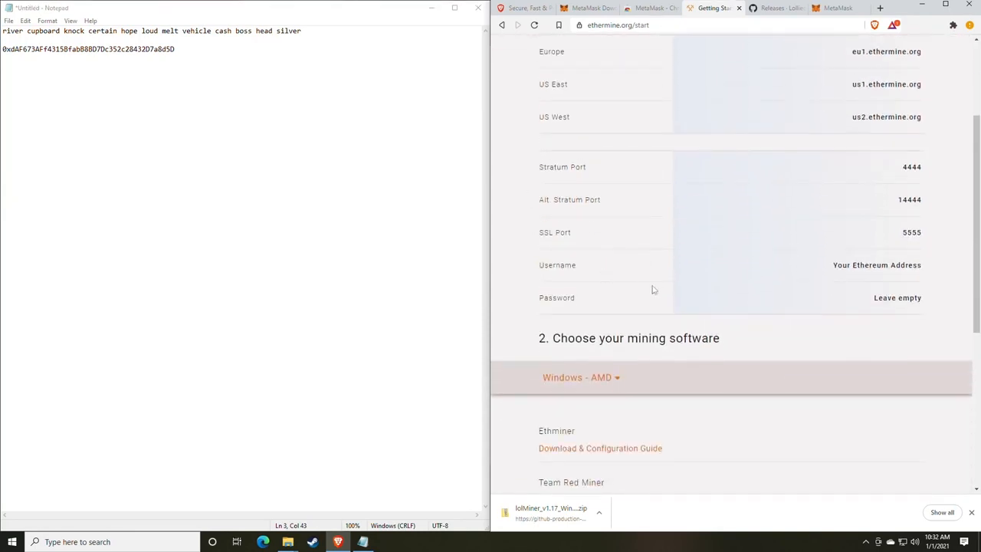
{"action": "left_click_drag", "start_coordinate": [929, 233], "coordinate": [876, 166]}
{"action": "left_click", "coordinate": [782, 254]}
{"action": "mouse_move", "coordinate": [287, 541]}
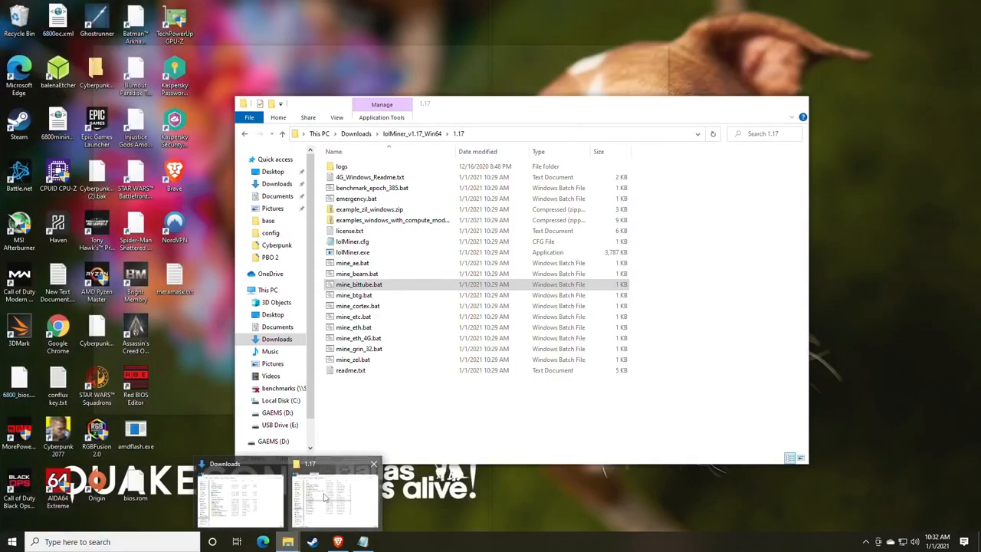
- Bring the lolMiner 1.17 folder forward and select mine_eth.bat among the mining batch scripts
{"action": "left_click", "coordinate": [325, 498]}
{"action": "left_click_drag", "start_coordinate": [462, 100], "coordinate": [559, 51]}
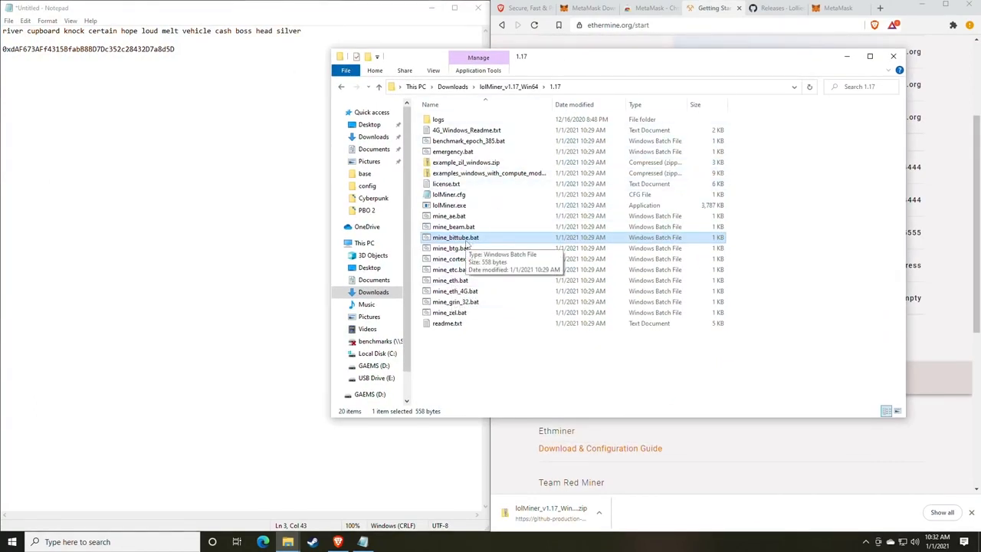
{"action": "left_click", "coordinate": [450, 230]}
{"action": "left_click", "coordinate": [451, 237]}
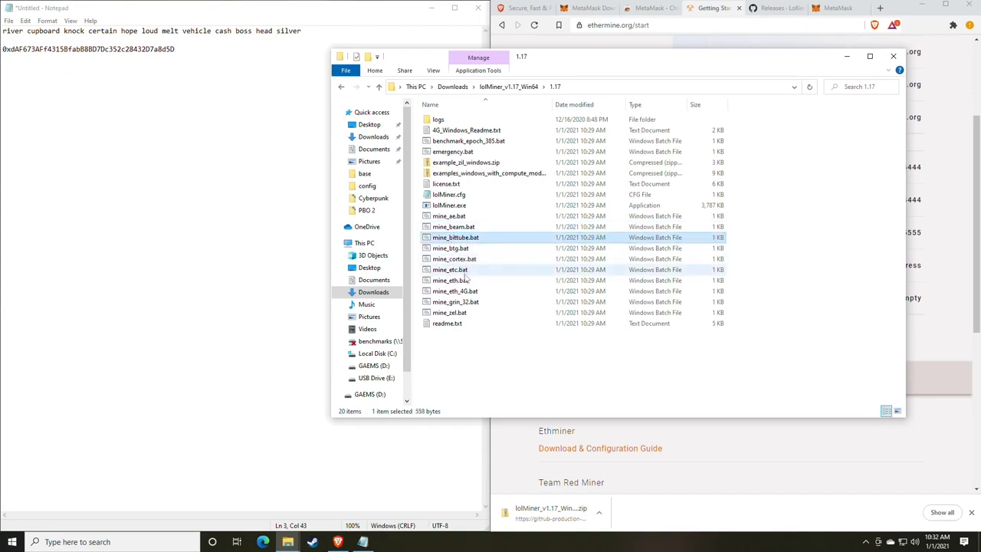
{"action": "left_click", "coordinate": [463, 281]}
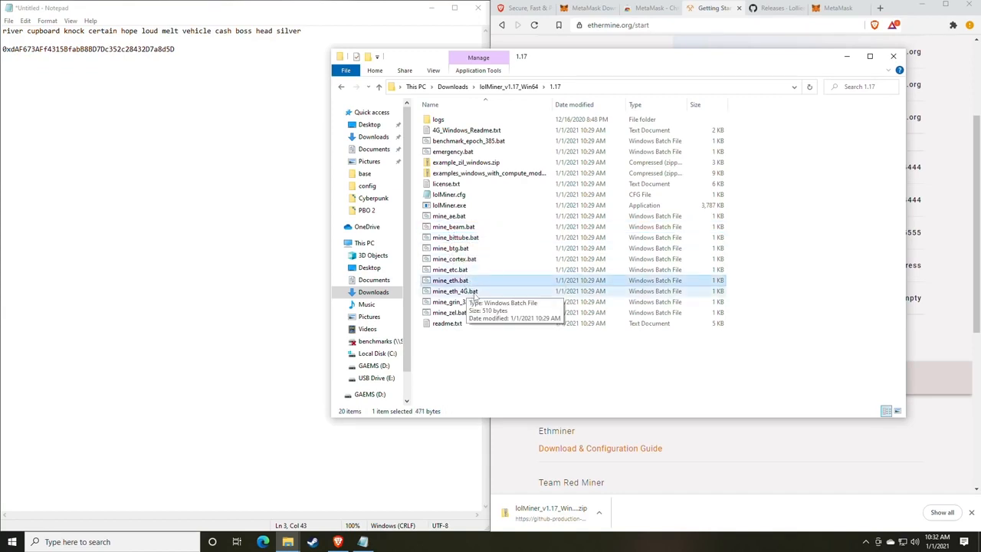
{"action": "left_click", "coordinate": [458, 293]}
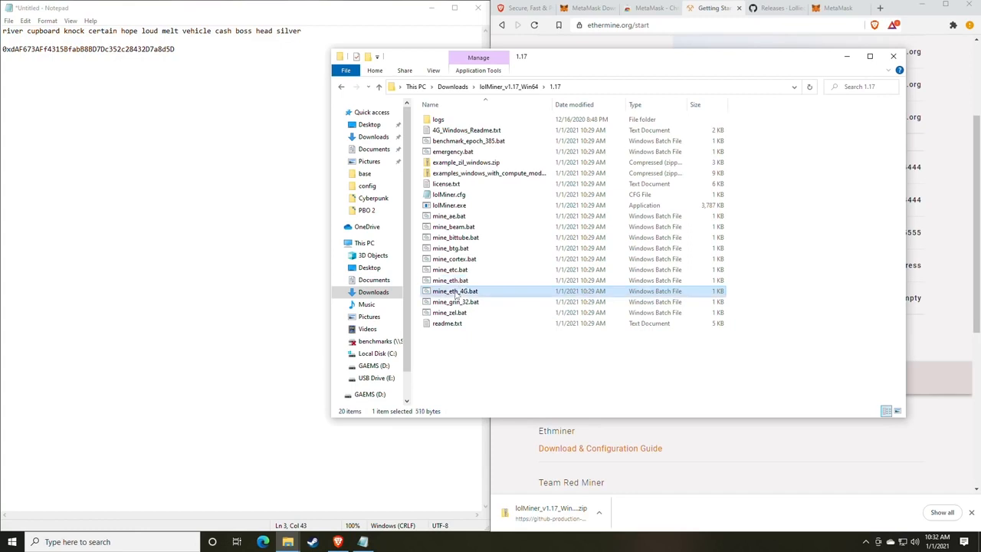
{"action": "left_click", "coordinate": [454, 282]}
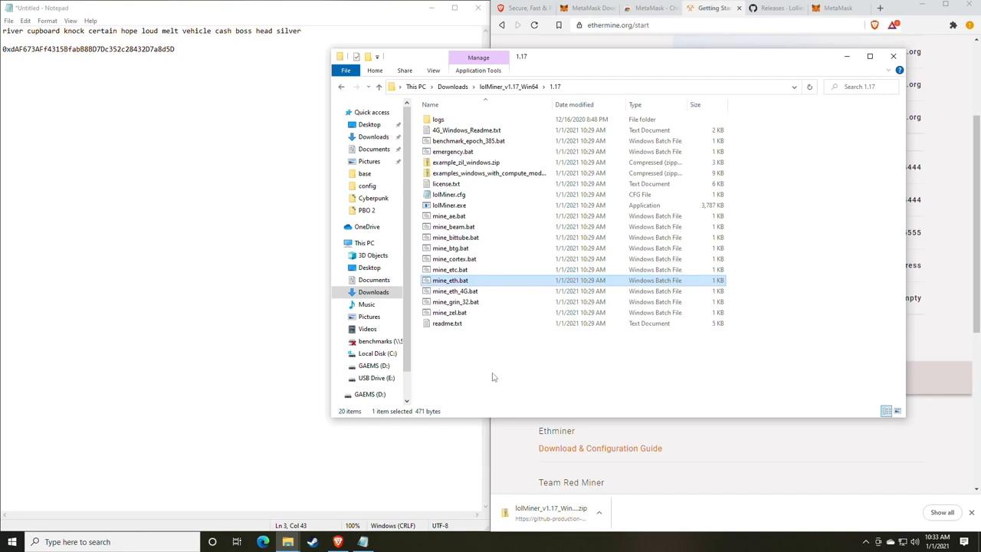
{"action": "right_click", "coordinate": [449, 294]}
{"action": "key", "text": "Escape"}
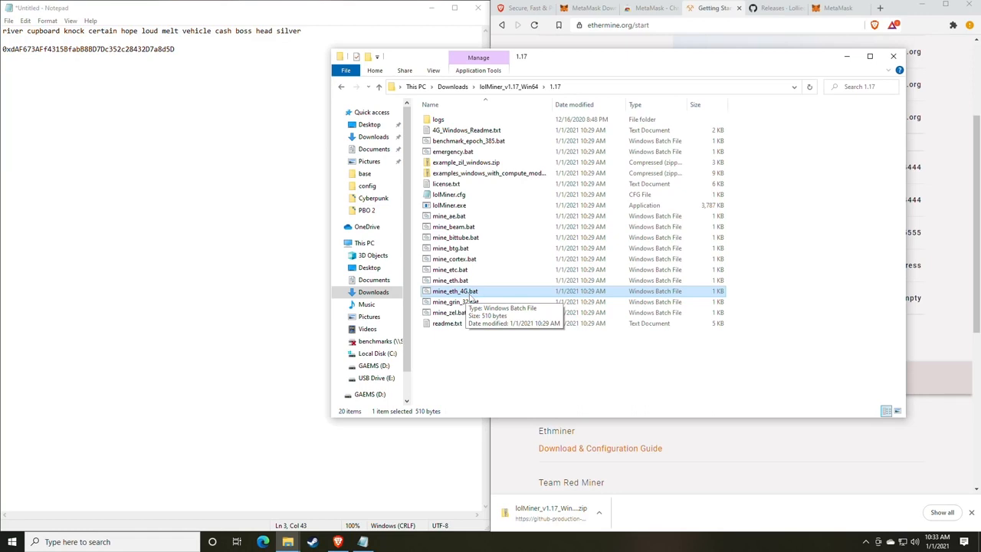
{"action": "left_click", "coordinate": [442, 283]}
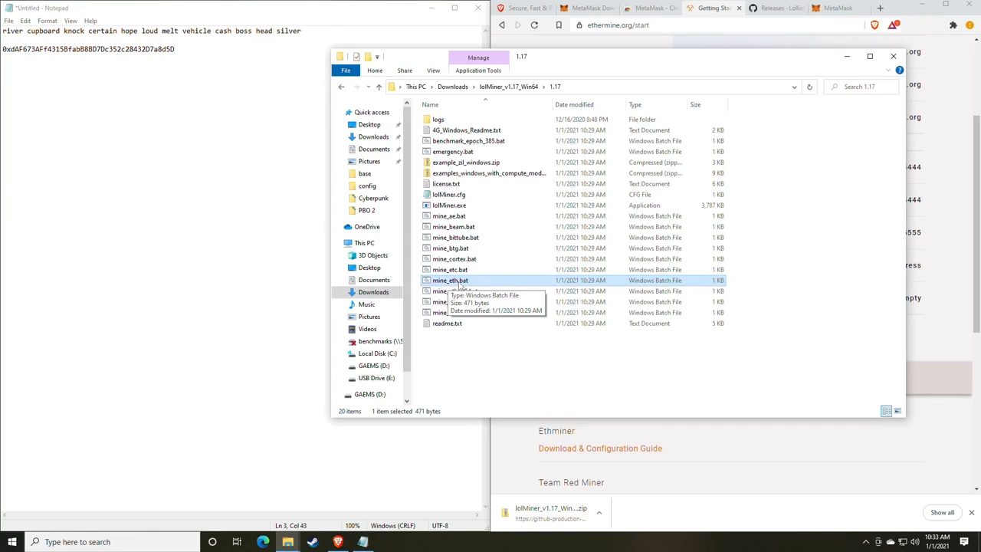
- Open mine_eth.bat with Edit, using More info and Run anyway past SmartScreen
{"action": "right_click", "coordinate": [466, 286]}
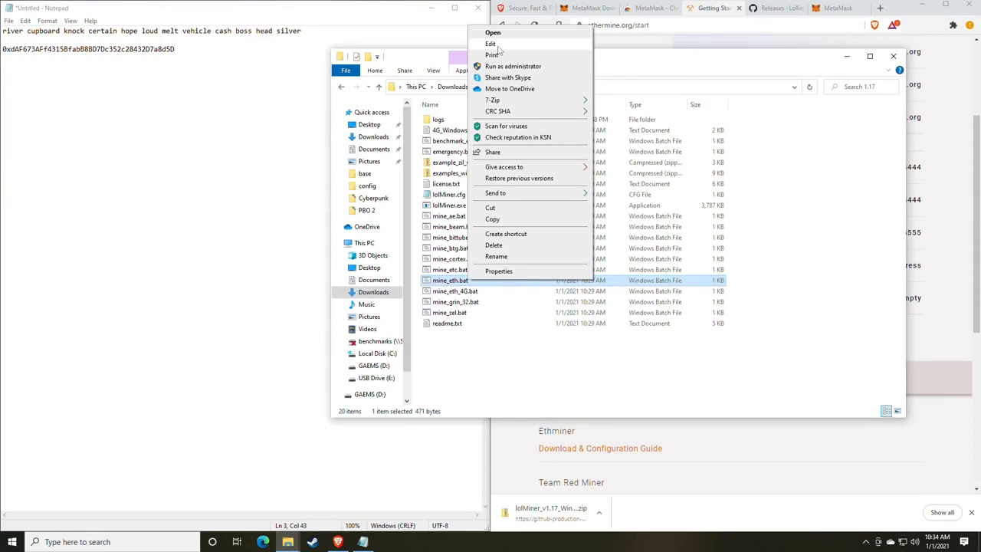
{"action": "left_click", "coordinate": [493, 33]}
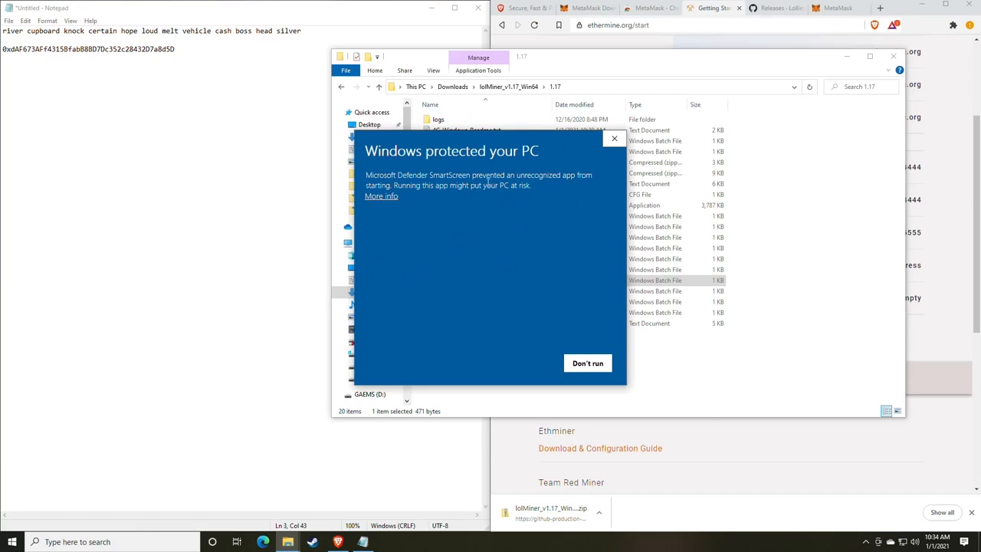
{"action": "left_click", "coordinate": [383, 196]}
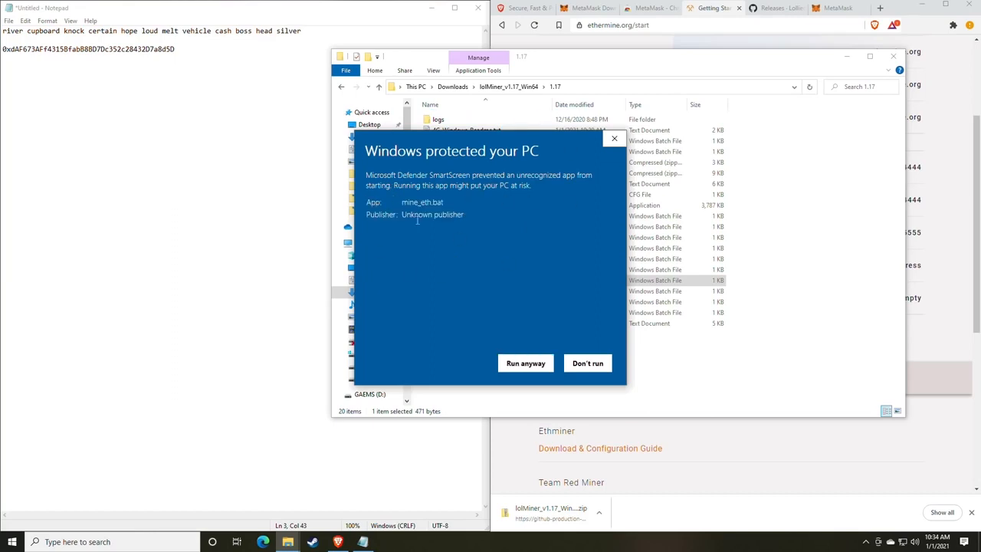
{"action": "left_click", "coordinate": [524, 365]}
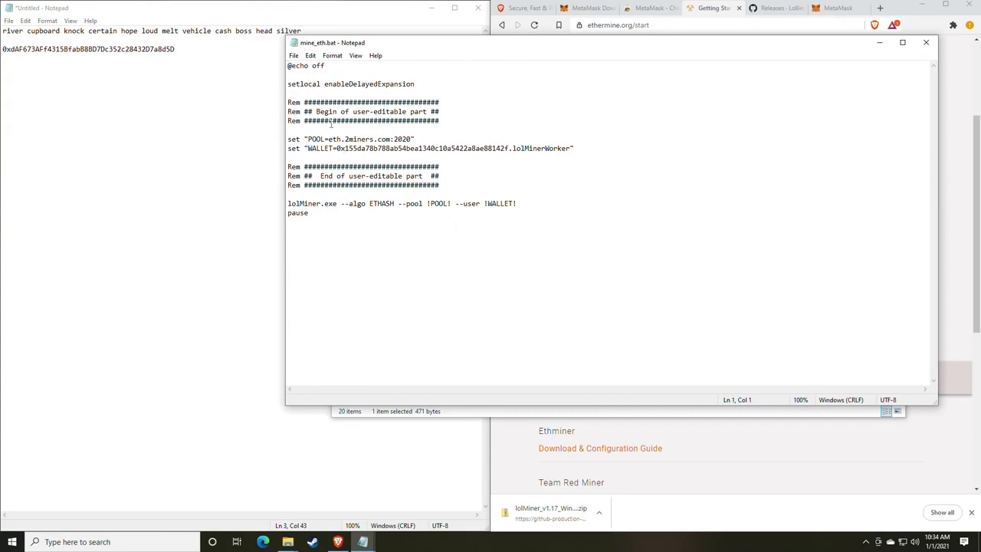
- Replace the pool host eth.2miners.com with Ethermine's US East server us1.ethermine.org
{"action": "left_click_drag", "start_coordinate": [466, 44], "coordinate": [360, 41]}
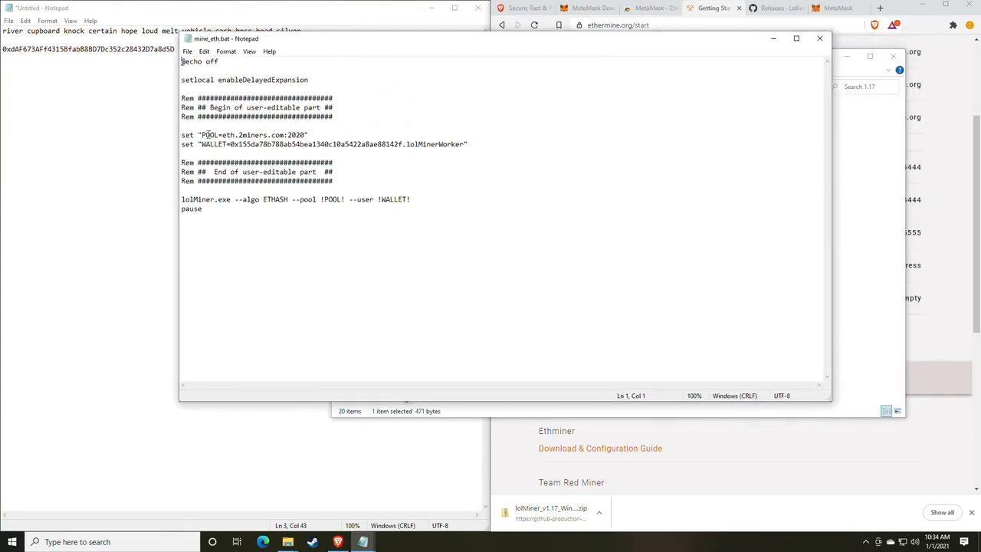
{"action": "left_click_drag", "start_coordinate": [328, 43], "coordinate": [212, 40]}
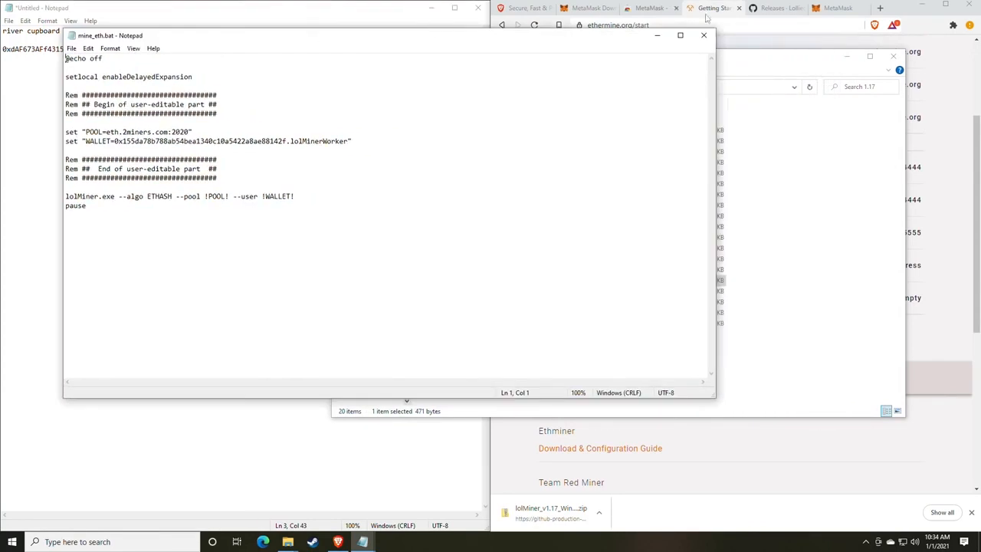
{"action": "left_click", "coordinate": [714, 11]}
{"action": "scroll", "coordinate": [685, 210], "scroll_direction": "up", "scroll_amount": 2}
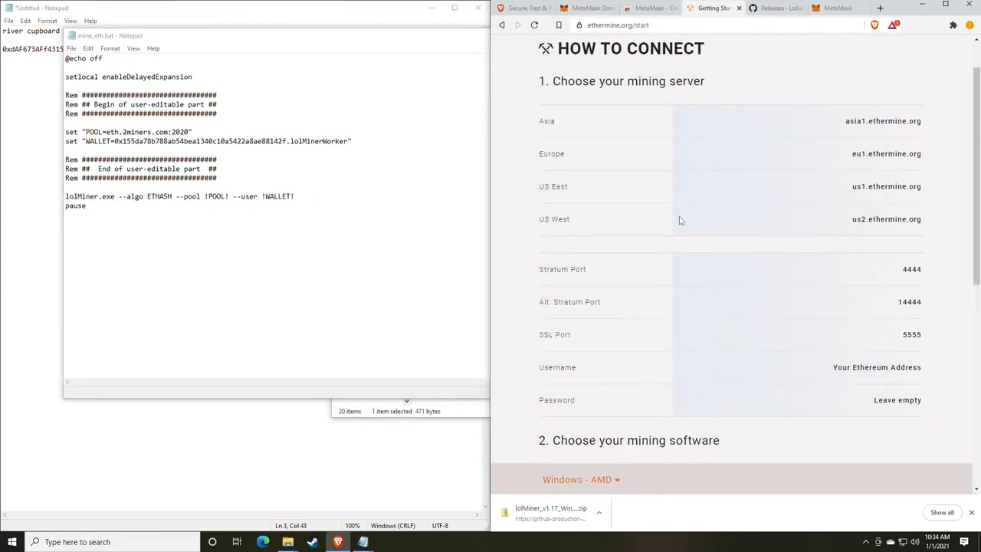
{"action": "scroll", "coordinate": [681, 217], "scroll_direction": "down", "scroll_amount": 1}
{"action": "mouse_move", "coordinate": [913, 201]}
{"action": "left_mouse_down"}
{"action": "mouse_move", "coordinate": [857, 189]}
{"action": "mouse_move", "coordinate": [918, 184]}
{"action": "left_mouse_up"}
{"action": "key", "text": "ctrl+c"}
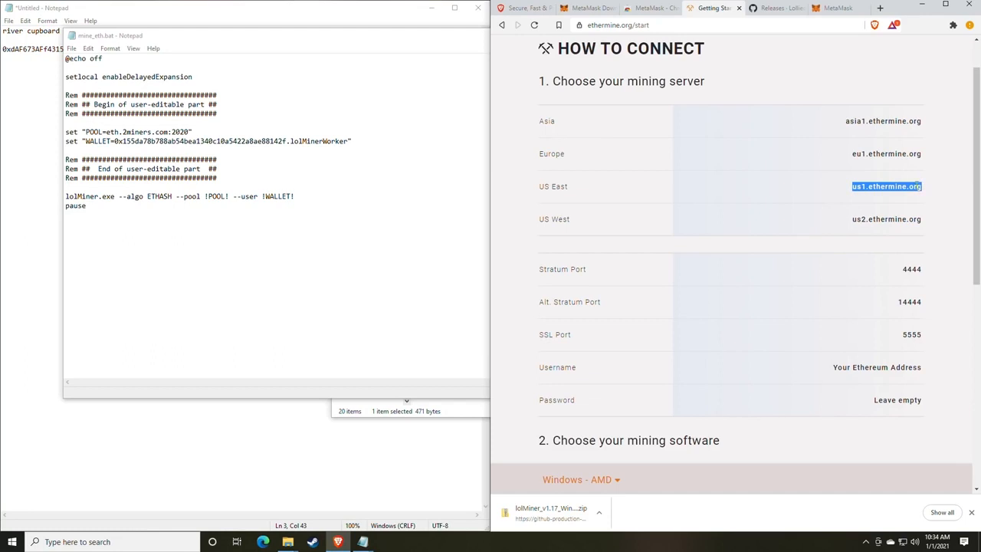
{"action": "left_click", "coordinate": [161, 131]}
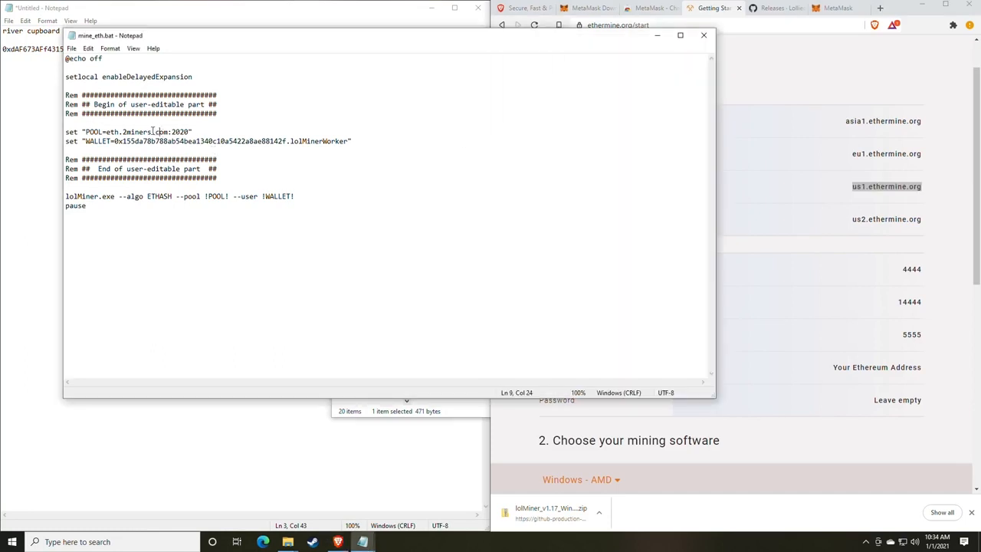
{"action": "left_click_drag", "start_coordinate": [169, 132], "coordinate": [105, 132]}
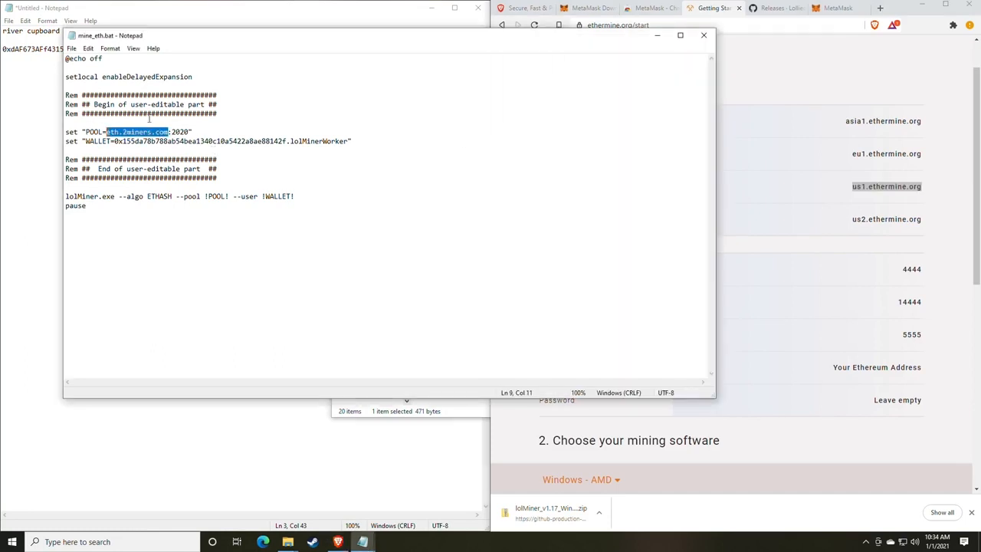
{"action": "key", "text": "ctrl+v"}
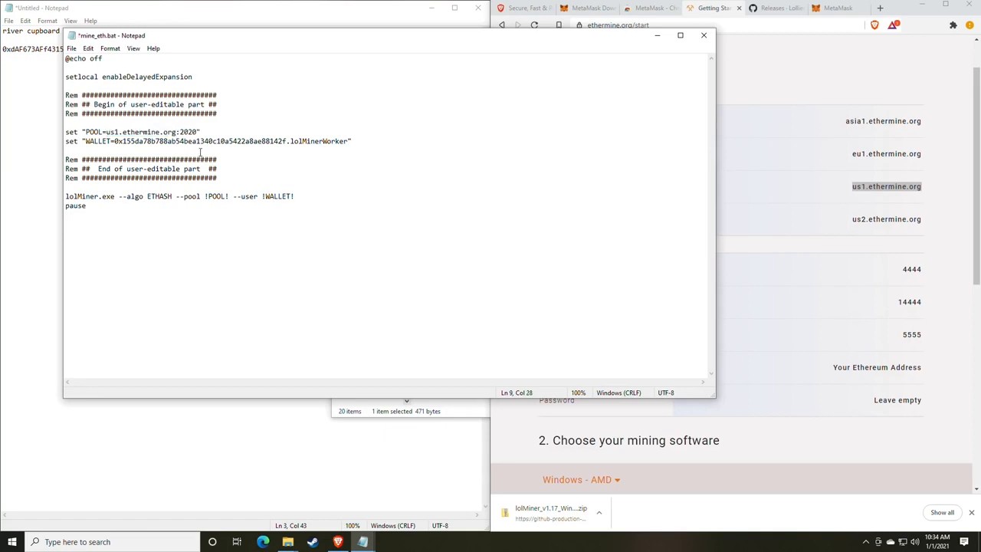
- Replace port 2020 on the POOL line with Ethermine's Stratum port 4444
{"action": "left_click", "coordinate": [890, 312]}
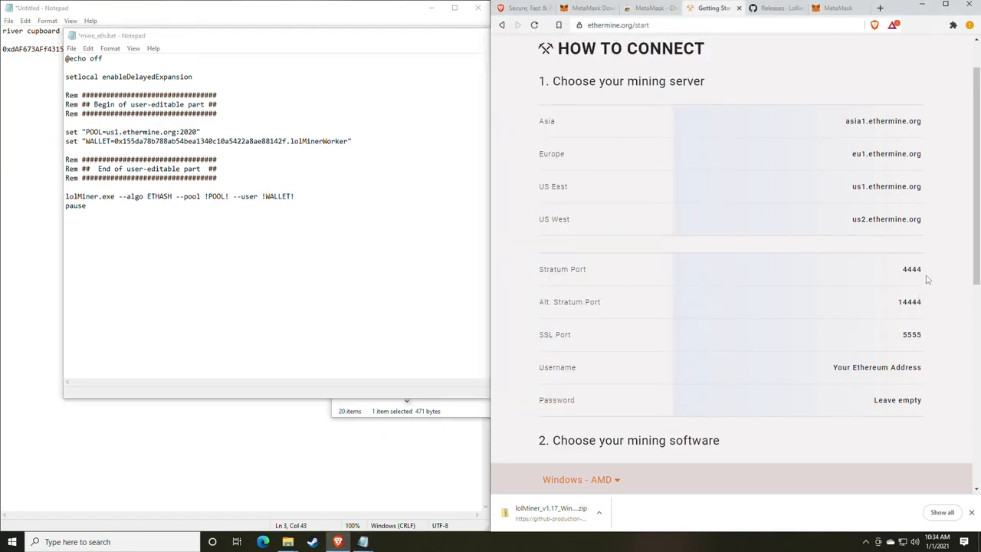
{"action": "mouse_move", "coordinate": [928, 279]}
{"action": "left_mouse_down"}
{"action": "mouse_move", "coordinate": [904, 278]}
{"action": "mouse_move", "coordinate": [923, 270]}
{"action": "left_mouse_up"}
{"action": "key", "text": "ctrl+c"}
{"action": "left_click", "coordinate": [900, 278]}
{"action": "left_click_drag", "start_coordinate": [198, 132], "coordinate": [180, 132]}
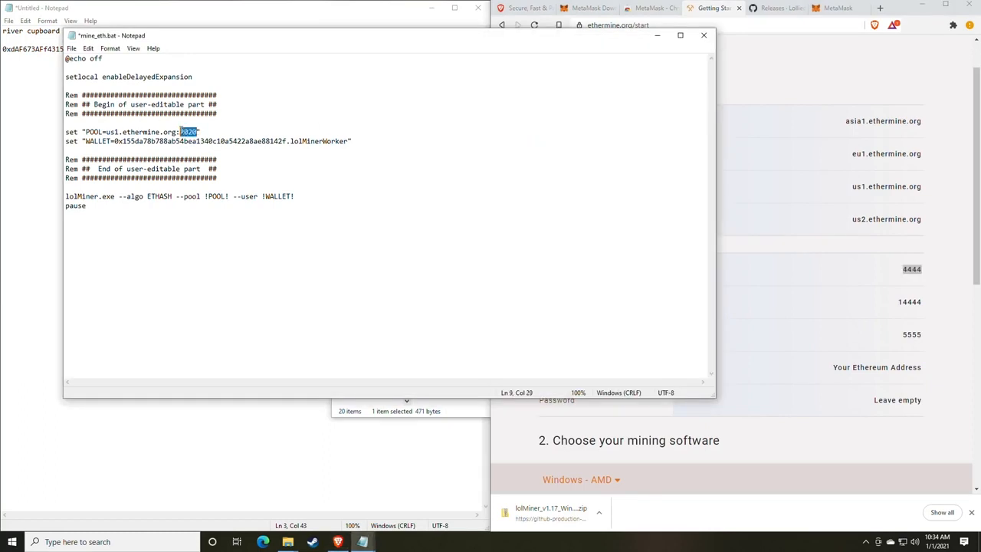
{"action": "key", "text": "ctrl+v"}
{"action": "left_click_drag", "start_coordinate": [201, 43], "coordinate": [506, 52]}
{"action": "left_click", "coordinate": [217, 99]}
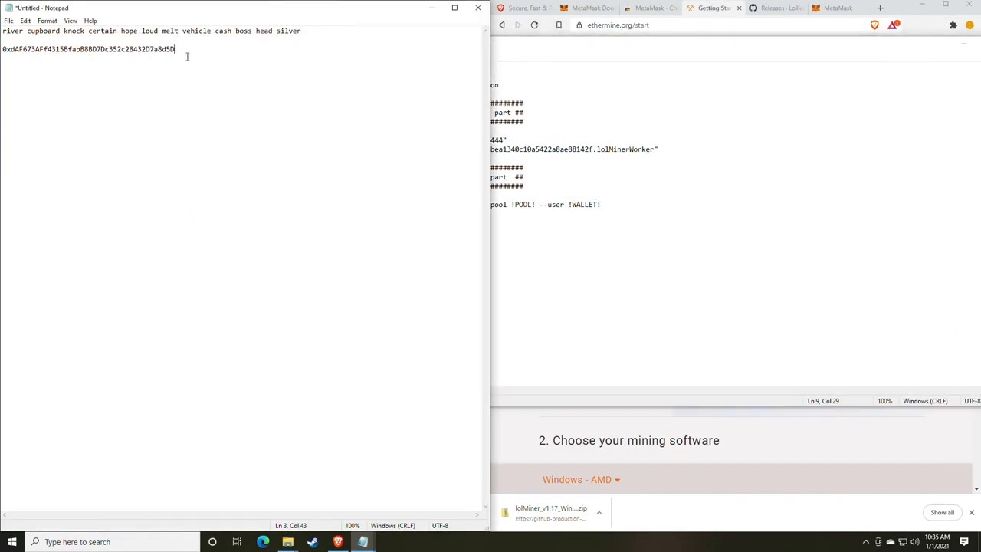
- Paste the wallet address from the Untitled notes over the old WALLET= value and save mine_eth.bat
{"action": "left_click_drag", "start_coordinate": [186, 56], "coordinate": [2, 51]}
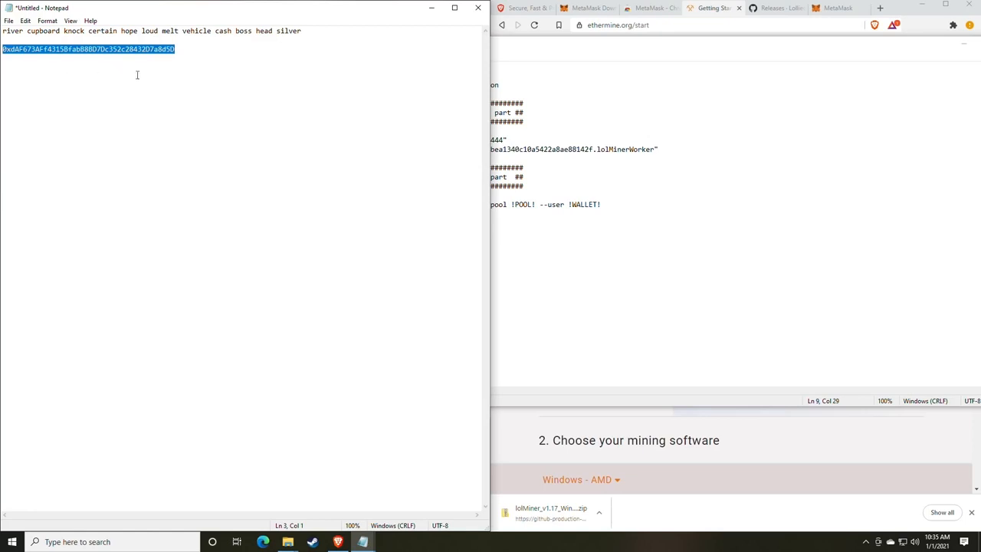
{"action": "left_click", "coordinate": [766, 219]}
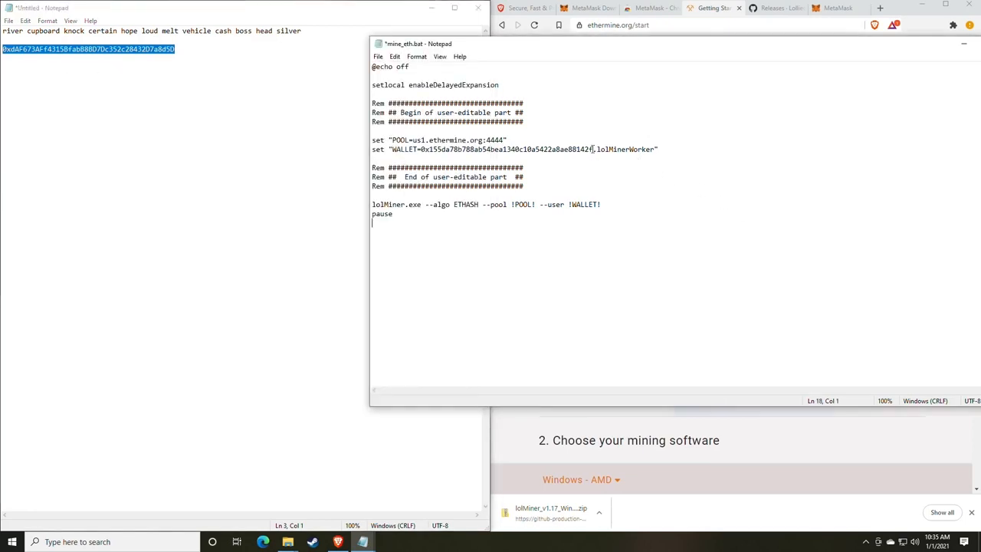
{"action": "left_click_drag", "start_coordinate": [594, 149], "coordinate": [421, 149]}
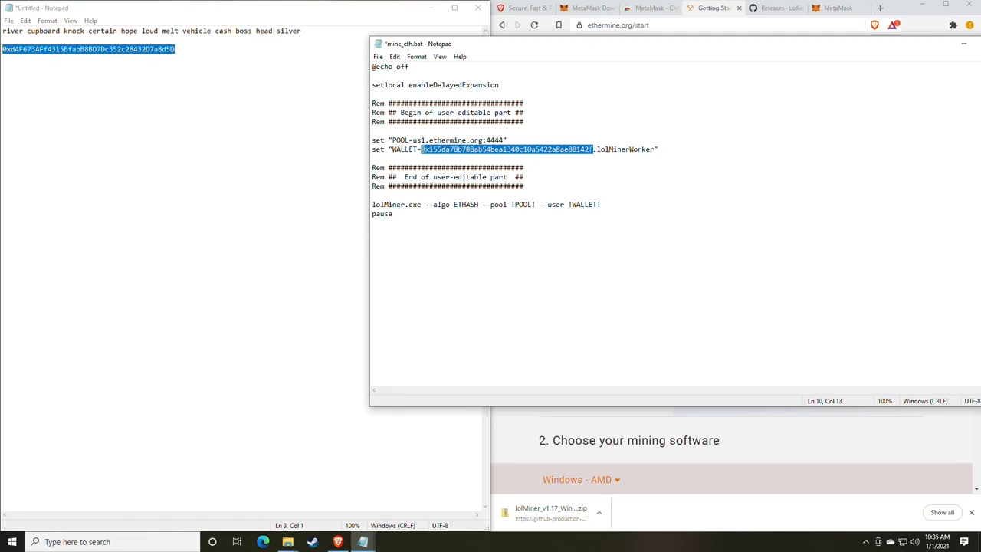
{"action": "type", "text": "0xdAF673AFf4315BfabB8BD7Dc352c28432D7a8d5D"}
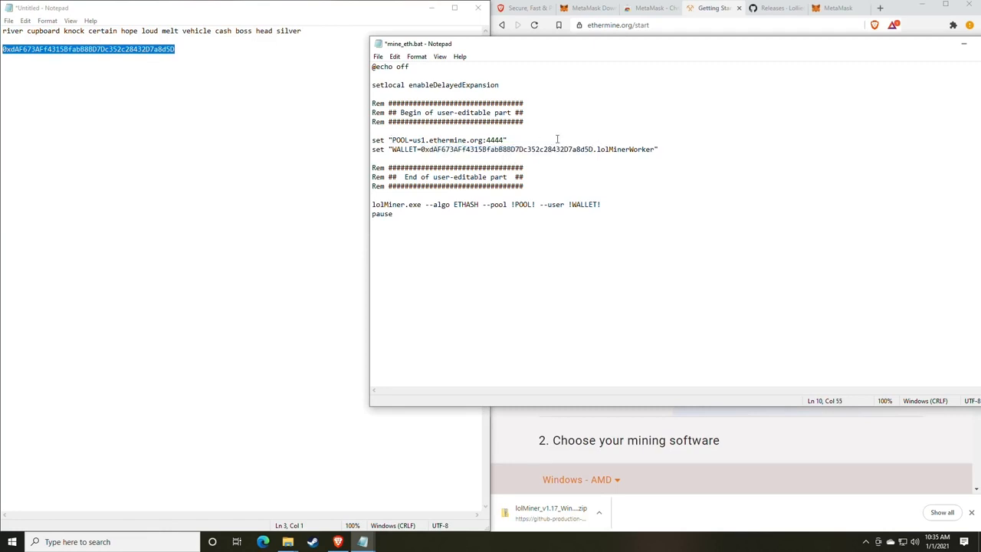
{"action": "left_click", "coordinate": [378, 56]}
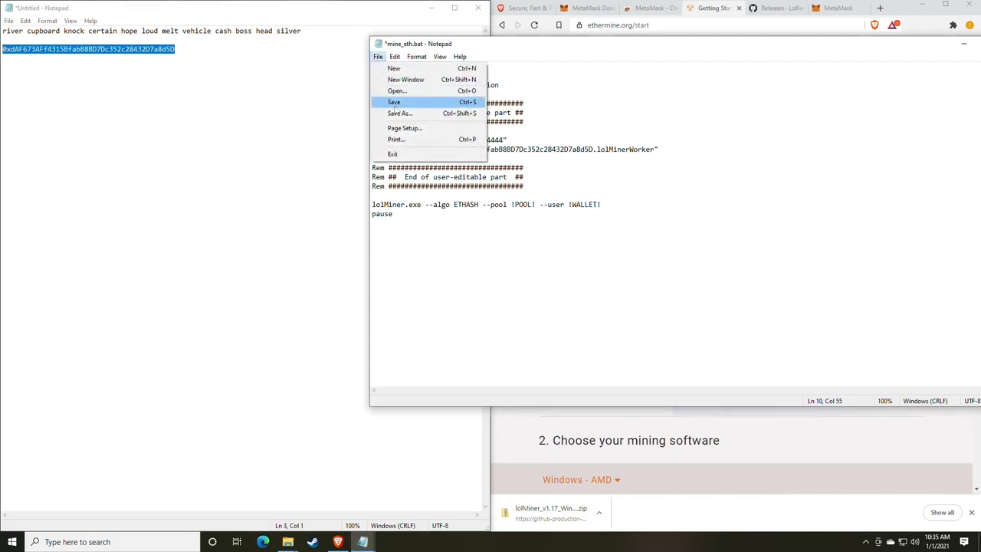
{"action": "left_click", "coordinate": [396, 104]}
{"action": "left_click", "coordinate": [313, 389]}
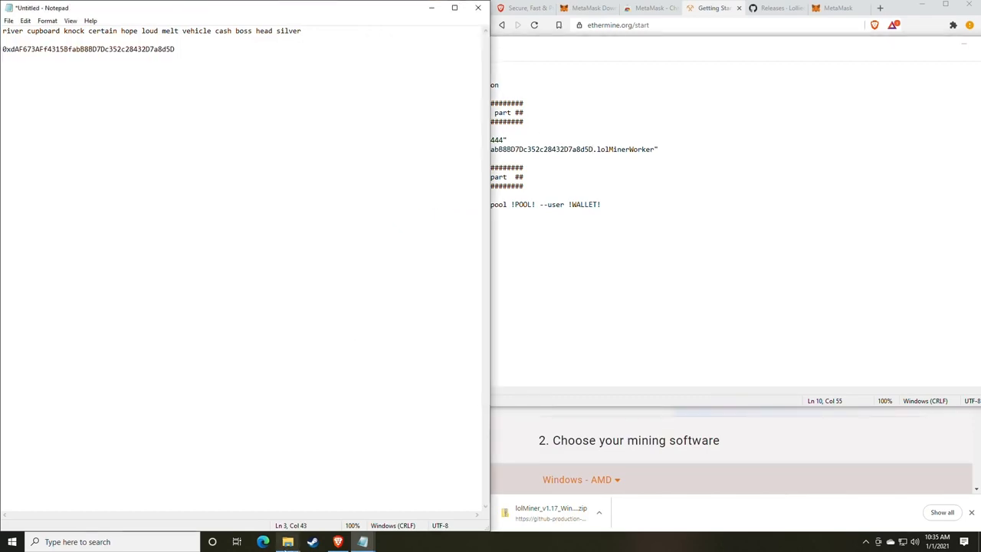
{"action": "mouse_move", "coordinate": [287, 541]}
{"action": "mouse_move", "coordinate": [318, 499]}
{"action": "left_click", "coordinate": [318, 500]}
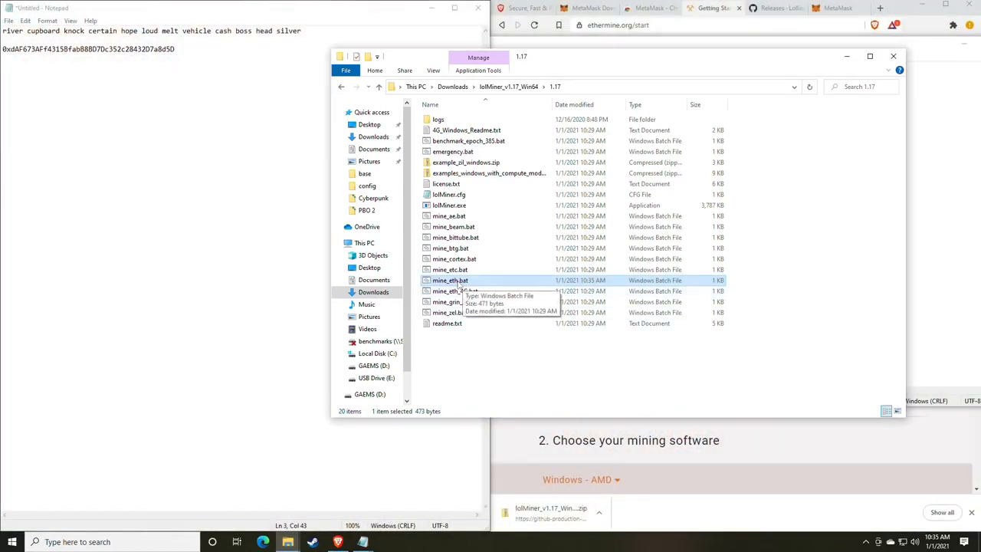
- Run mine_eth.bat and check the console for an accepted share and average speed rising from 54.17 to 61.90 mh/s
{"action": "double_click", "coordinate": [458, 282]}
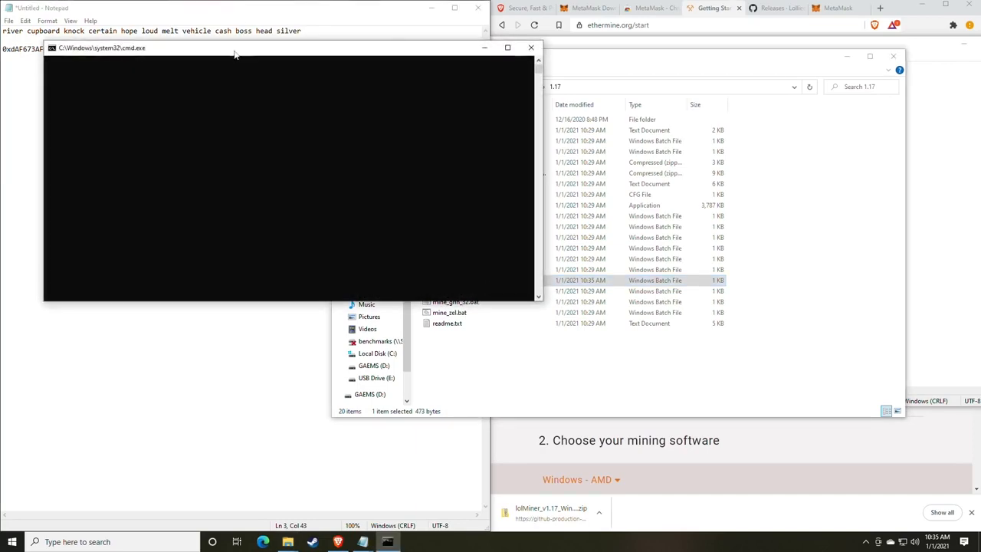
{"action": "left_click_drag", "start_coordinate": [229, 61], "coordinate": [491, 99]}
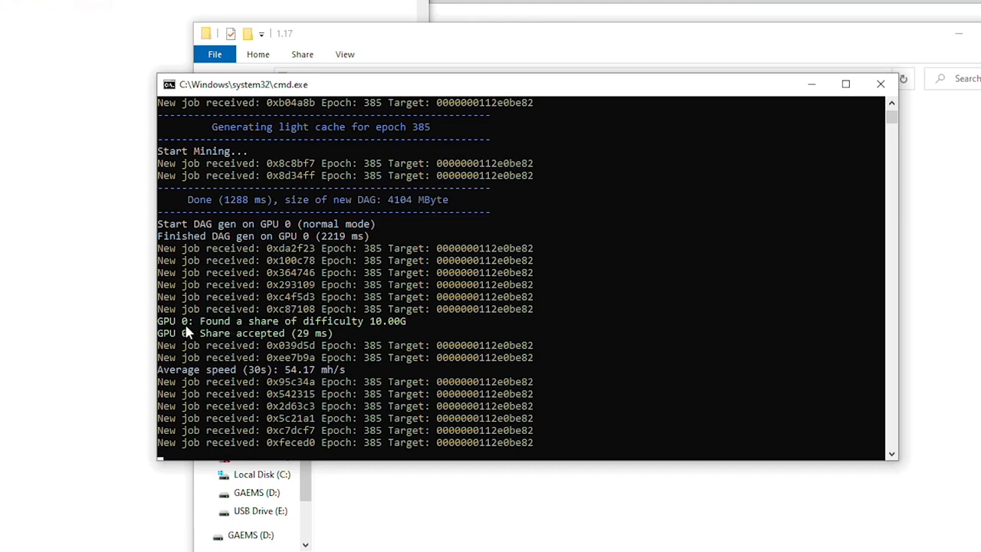
{"action": "left_click_drag", "start_coordinate": [200, 324], "coordinate": [397, 331]}
{"action": "left_click_drag", "start_coordinate": [201, 333], "coordinate": [282, 334]}
{"action": "left_click", "coordinate": [299, 334]}
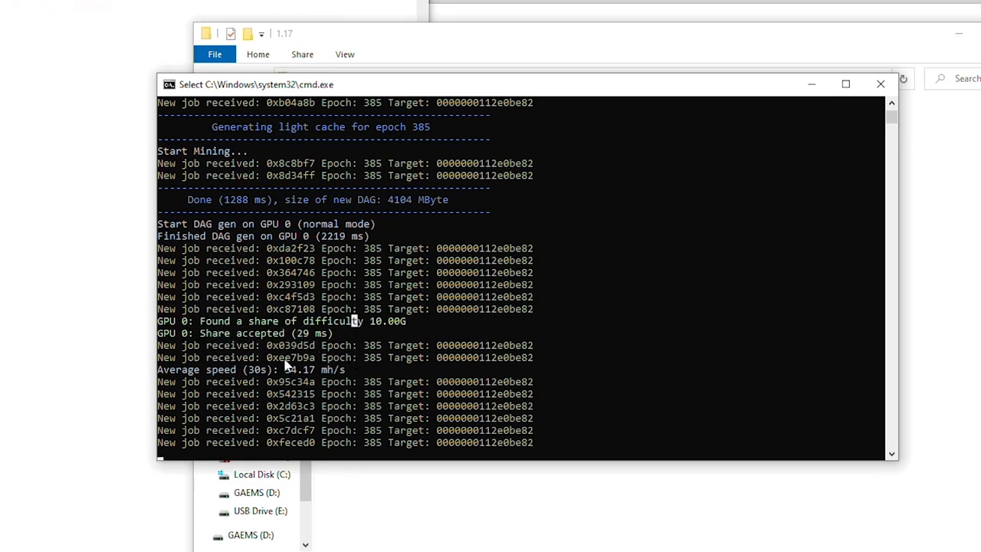
{"action": "left_click_drag", "start_coordinate": [286, 369], "coordinate": [321, 375]}
{"action": "left_click", "coordinate": [281, 371]}
{"action": "left_click_drag", "start_coordinate": [284, 374], "coordinate": [311, 372]}
{"action": "right_click", "coordinate": [311, 372]}
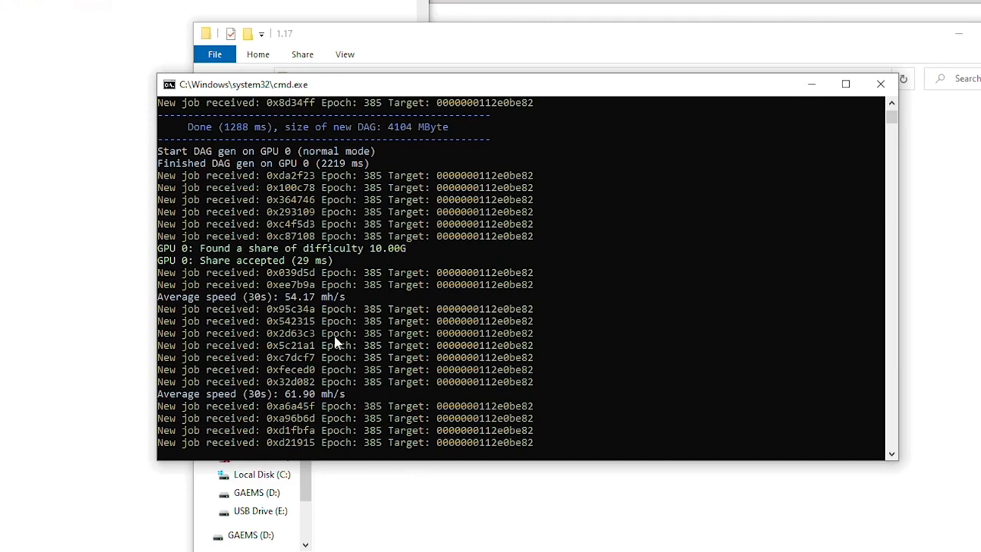
{"action": "left_click", "coordinate": [288, 395]}
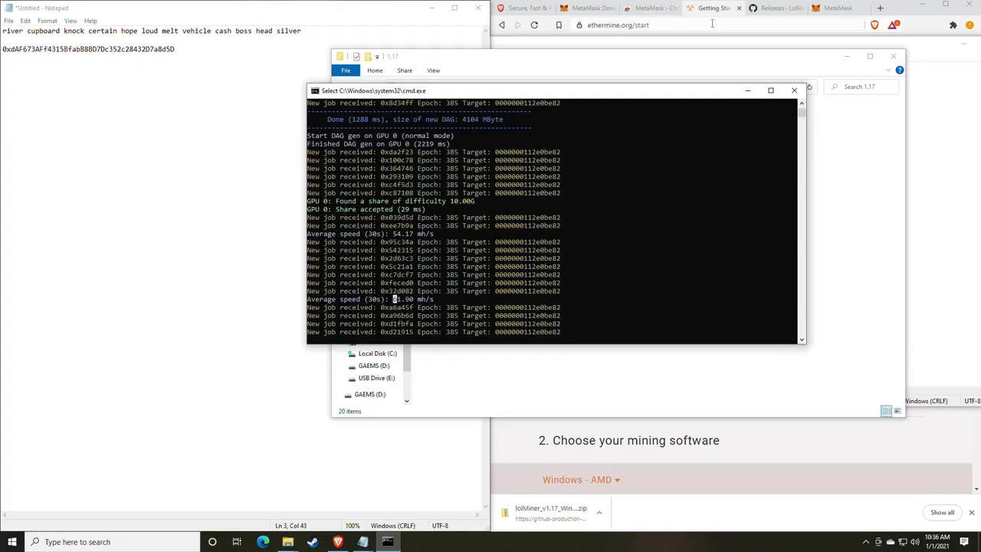
- Load whattomine.com in the browser
{"action": "left_click", "coordinate": [774, 7]}
{"action": "left_click", "coordinate": [837, 8]}
{"action": "left_click", "coordinate": [719, 25]}
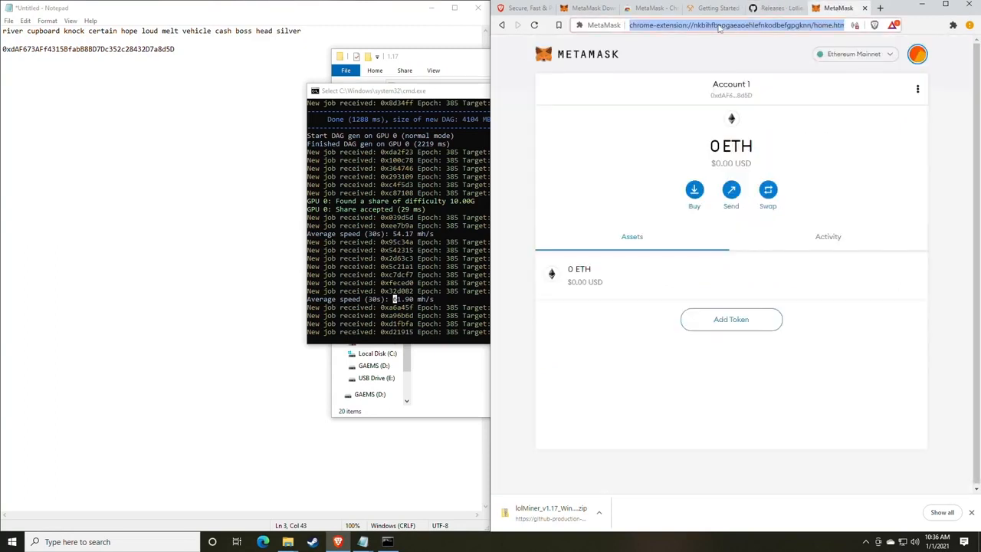
{"action": "type", "text": "what"}
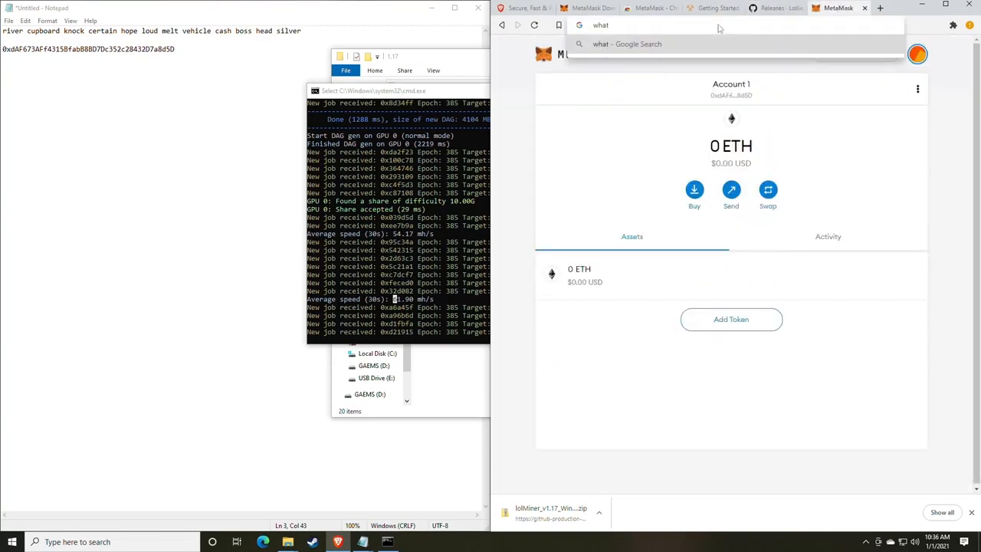
{"action": "type", "text": "tomine.com"}
{"action": "key", "text": "Return"}
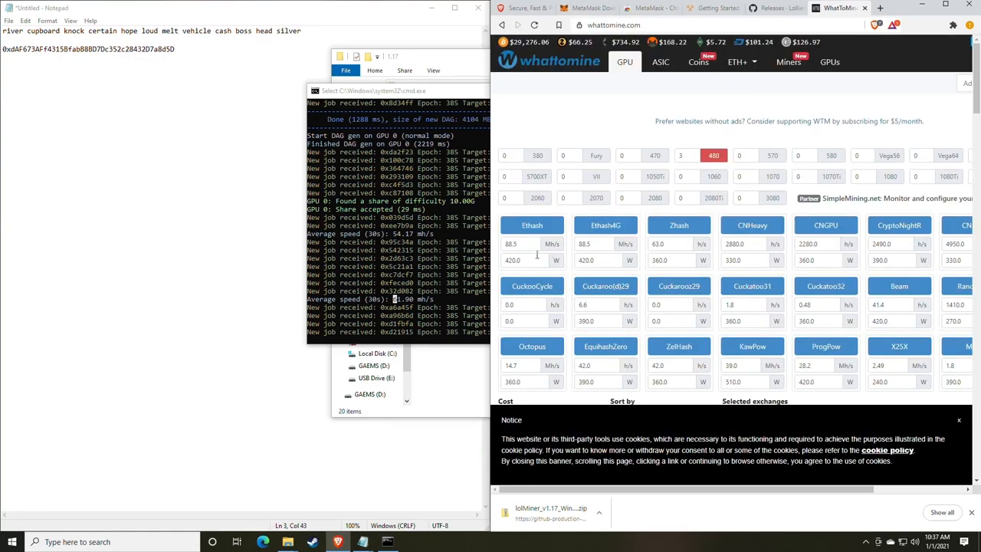
- Calculate with Ethash at 61 Mh/s and an empty power field, finding Ethereum's $2.78 daily profit
{"action": "double_click", "coordinate": [531, 246]}
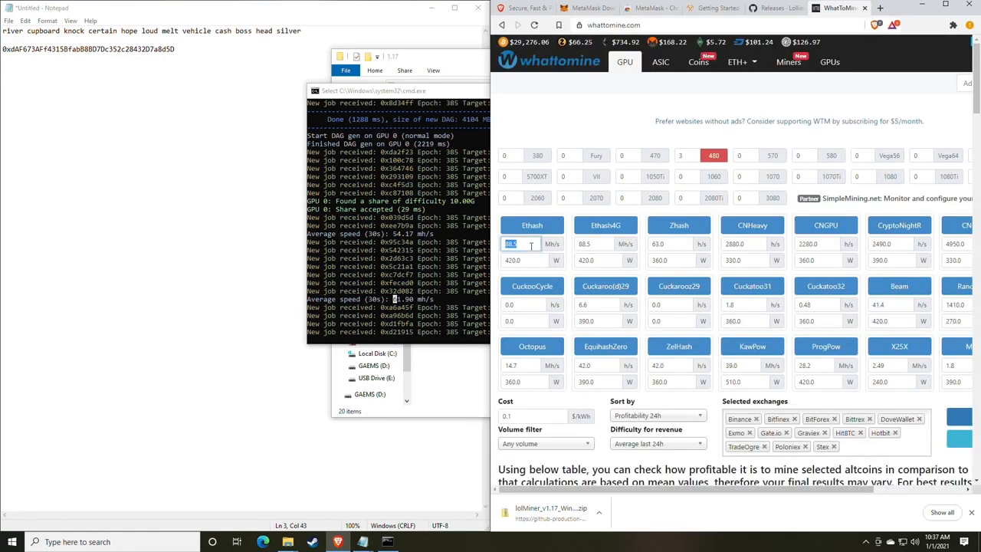
{"action": "type", "text": "61"}
{"action": "double_click", "coordinate": [527, 260]}
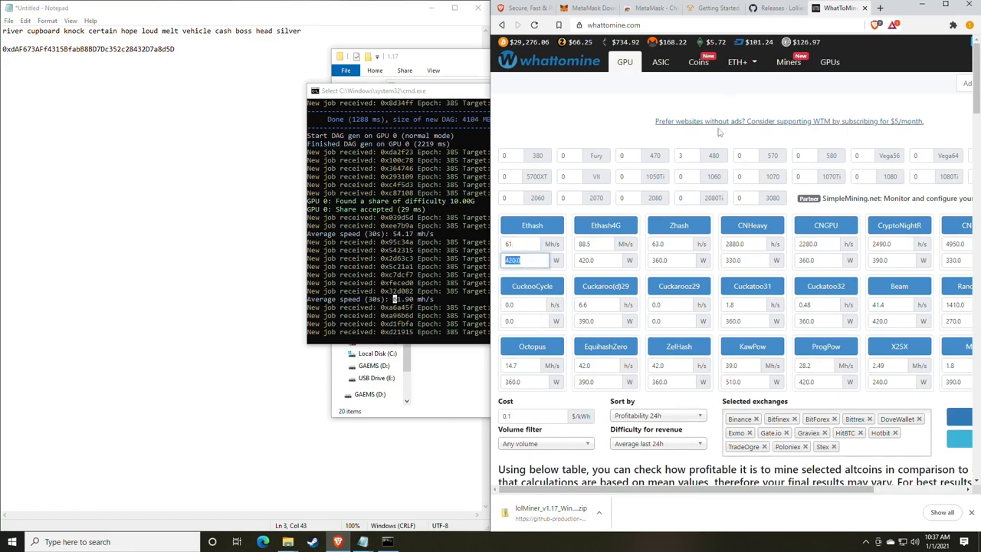
{"action": "scroll", "coordinate": [536, 263], "scroll_direction": "down", "scroll_amount": 2}
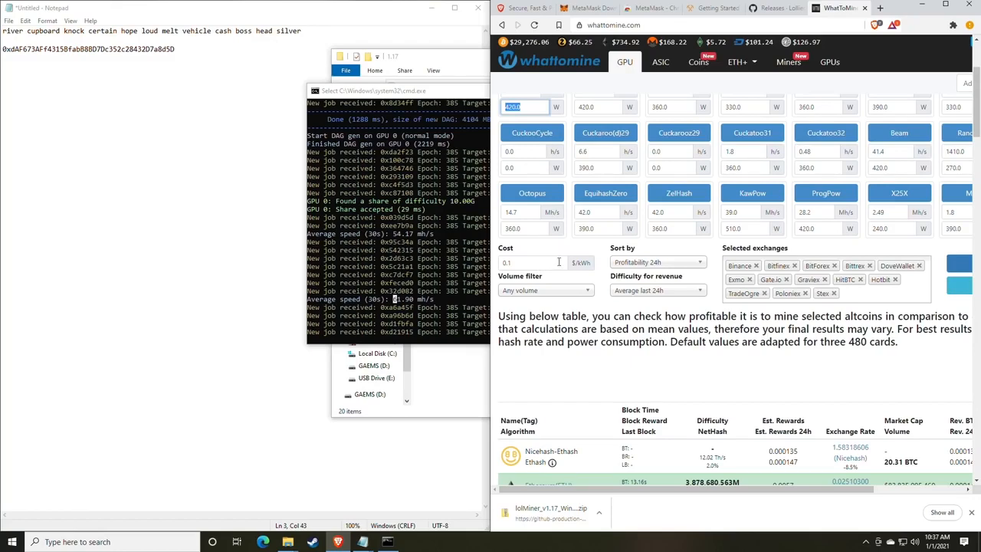
{"action": "key", "text": "BackSpace"}
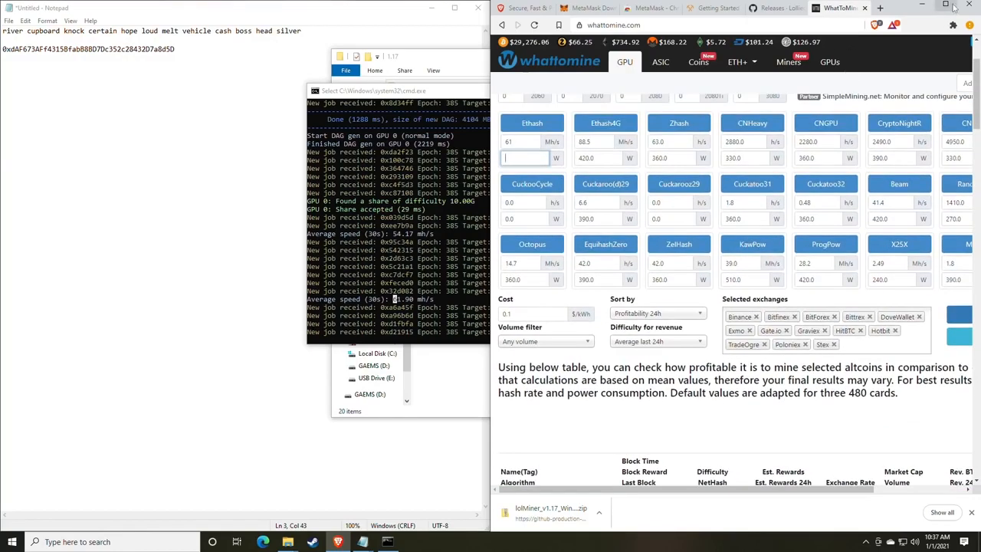
{"action": "left_click", "coordinate": [945, 4]}
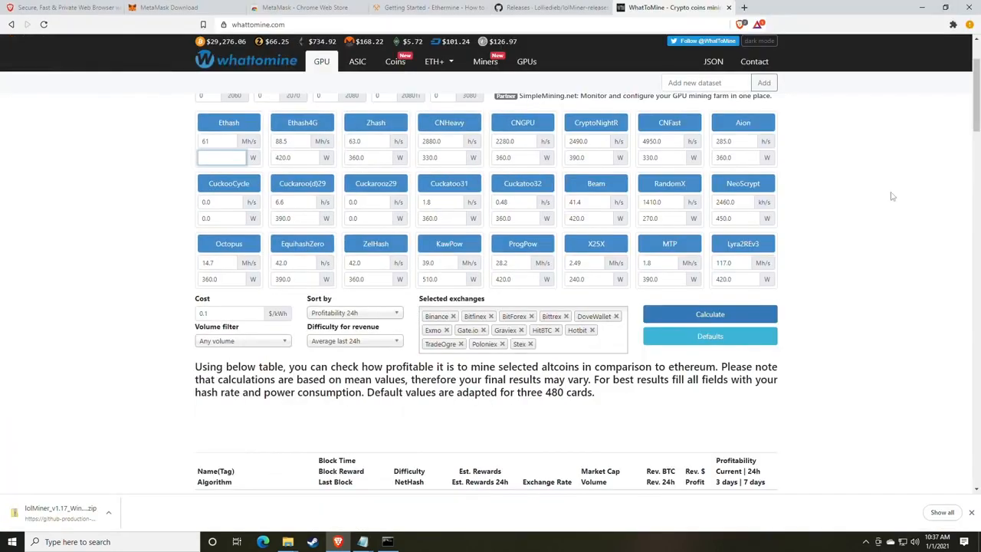
{"action": "left_click", "coordinate": [696, 316]}
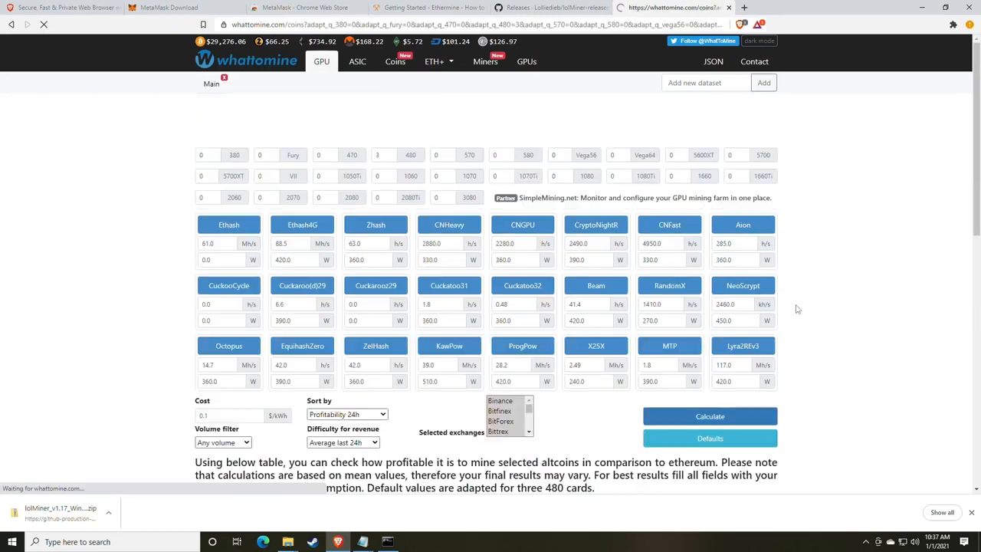
{"action": "scroll", "coordinate": [796, 309], "scroll_direction": "down", "scroll_amount": 4}
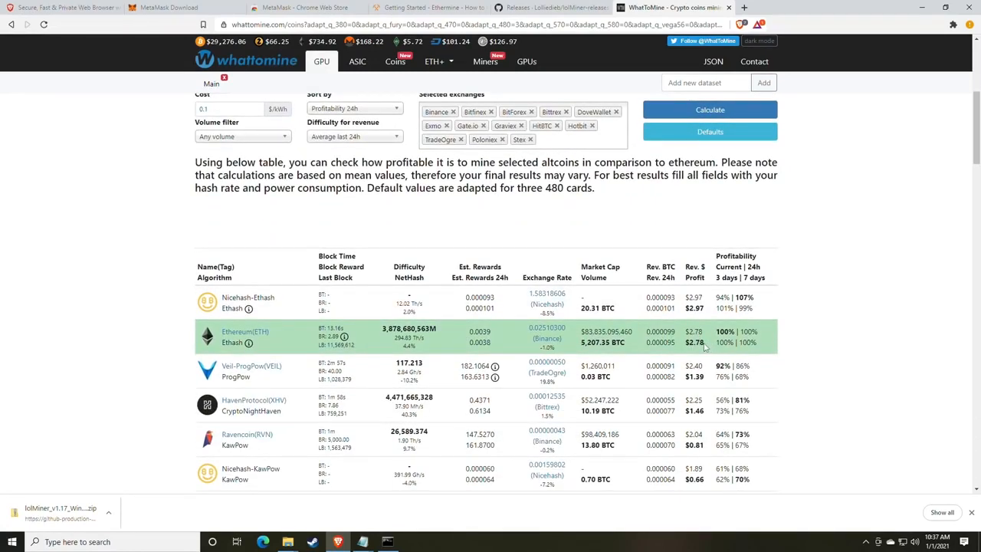
{"action": "left_click_drag", "start_coordinate": [704, 348], "coordinate": [689, 343]}
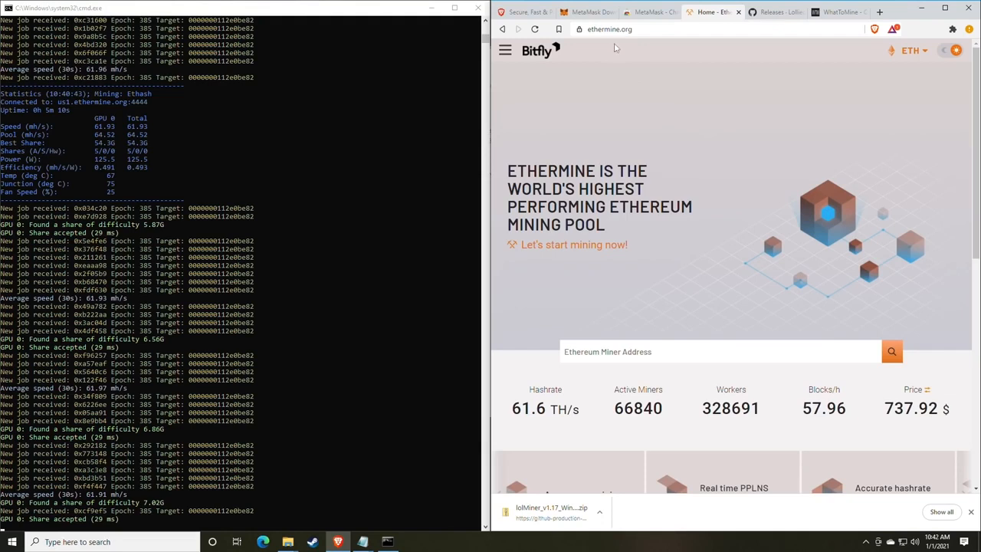
- Return to the Ethermine home page and copy the wallet address from mine_eth.bat in Notepad
{"action": "left_click", "coordinate": [508, 51]}
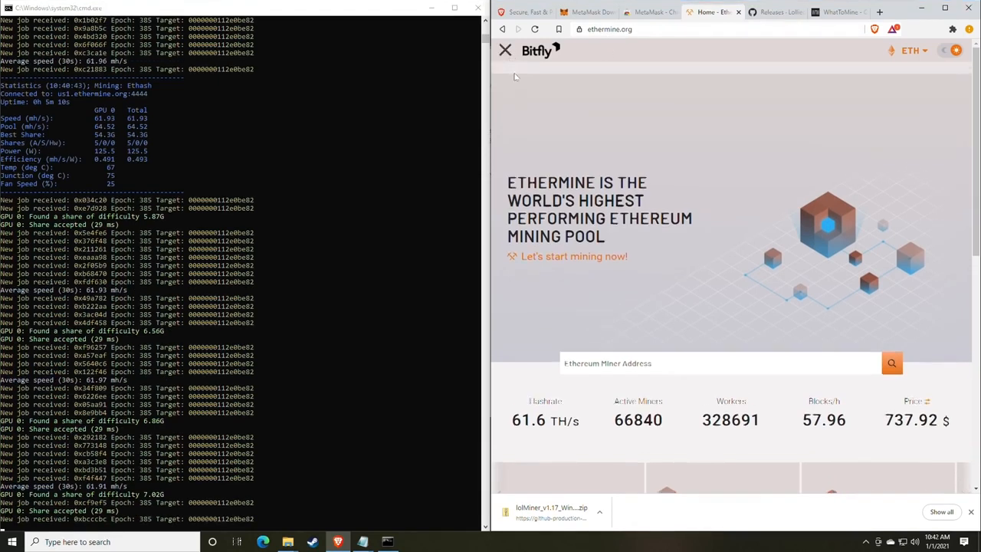
{"action": "left_click", "coordinate": [521, 82]}
{"action": "scroll", "coordinate": [613, 199], "scroll_direction": "down", "scroll_amount": 3}
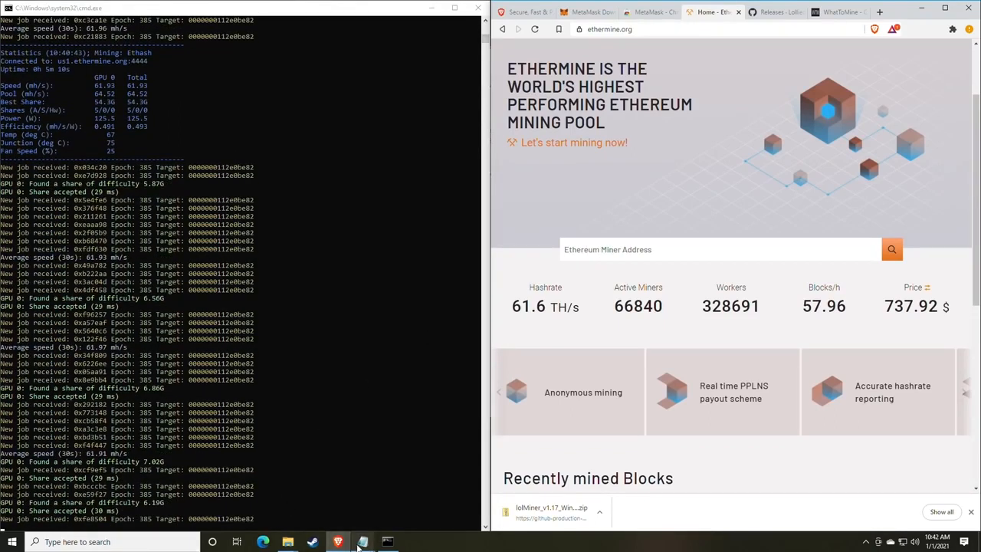
{"action": "mouse_move", "coordinate": [363, 542]}
{"action": "left_click", "coordinate": [358, 486]}
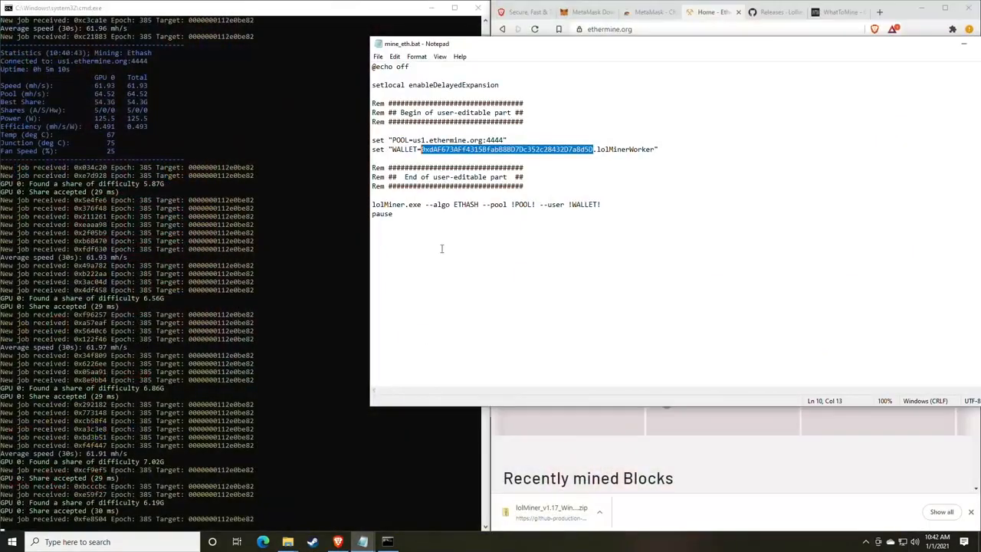
{"action": "right_click", "coordinate": [471, 153]}
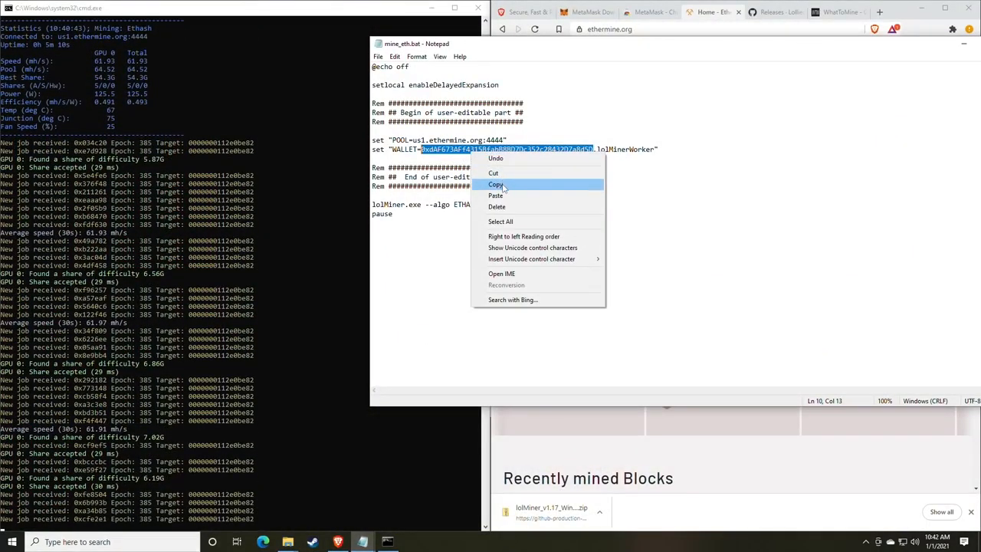
{"action": "left_click", "coordinate": [503, 186]}
- Paste the wallet address into Ethermine's Ethereum Miner Address box and search for it
{"action": "left_click_drag", "start_coordinate": [653, 44], "coordinate": [464, 119]}
{"action": "left_click", "coordinate": [702, 91]}
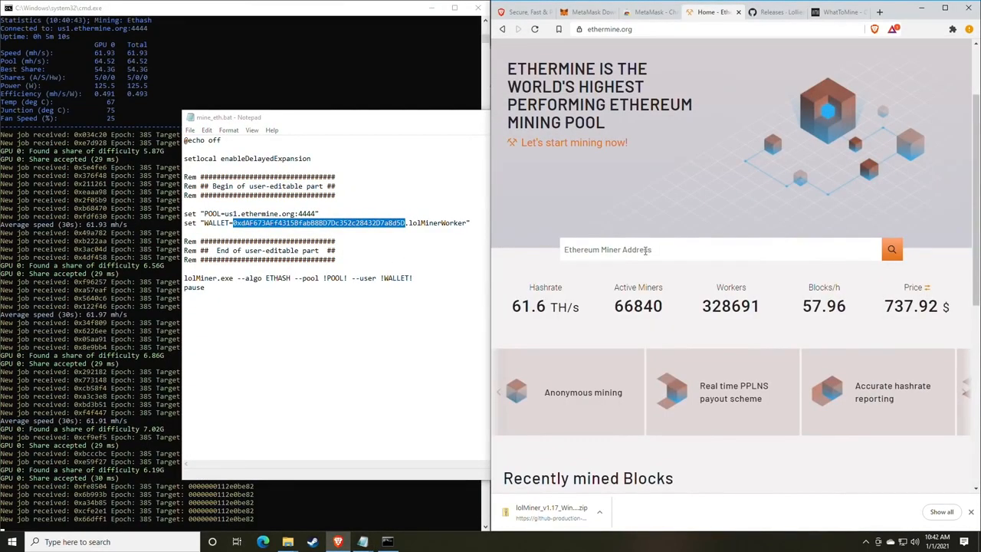
{"action": "left_click", "coordinate": [645, 250]}
{"action": "right_click", "coordinate": [626, 253]}
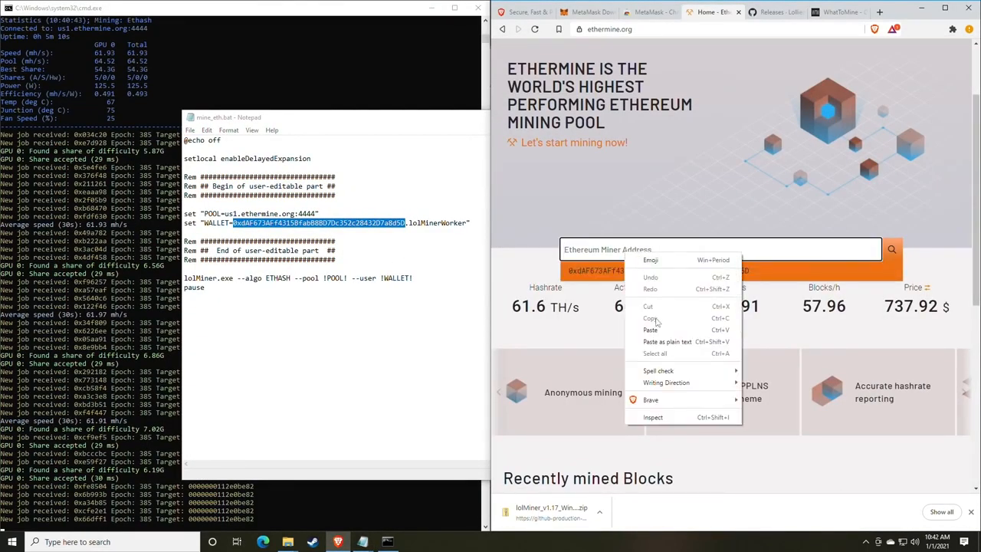
{"action": "left_click", "coordinate": [658, 327]}
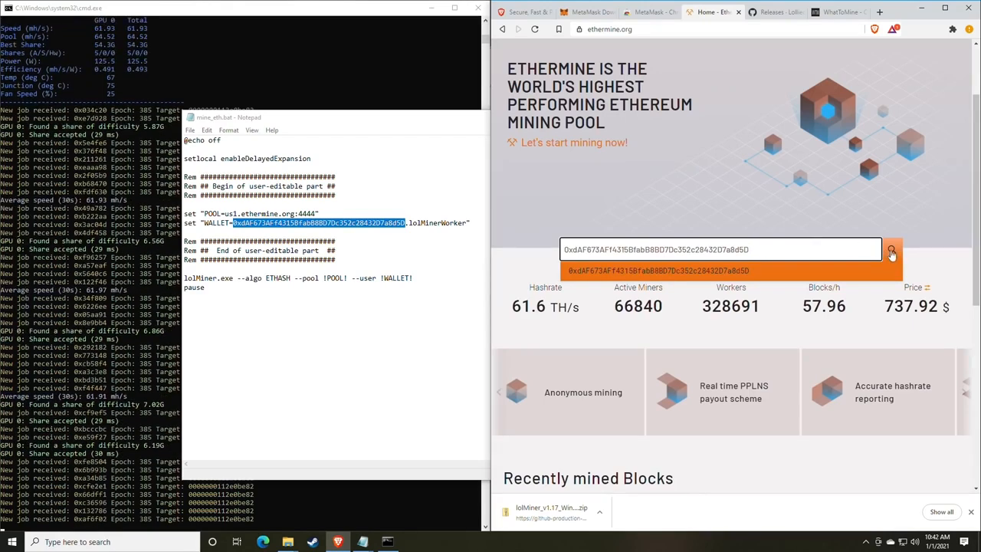
{"action": "left_click", "coordinate": [892, 250]}
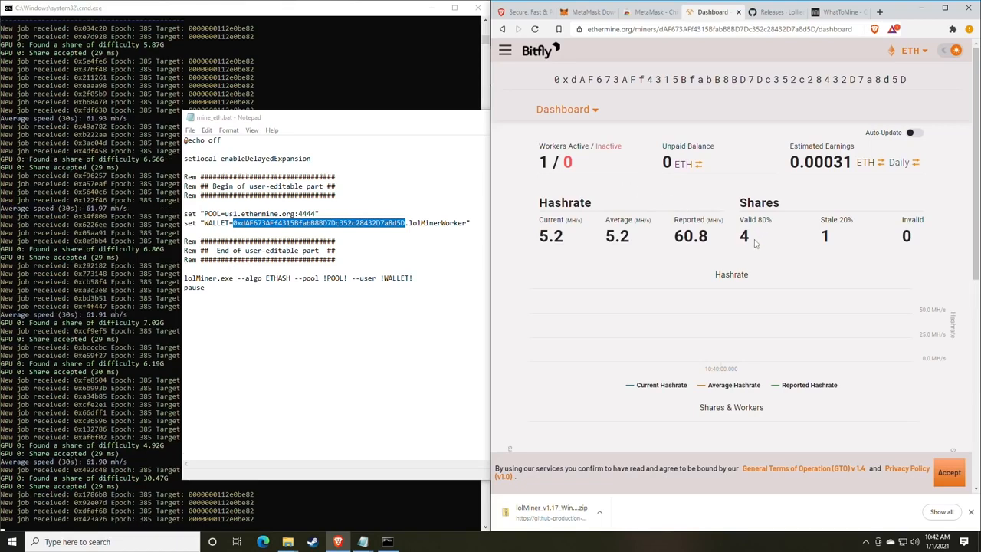
{"action": "left_click_drag", "start_coordinate": [725, 242], "coordinate": [672, 242]}
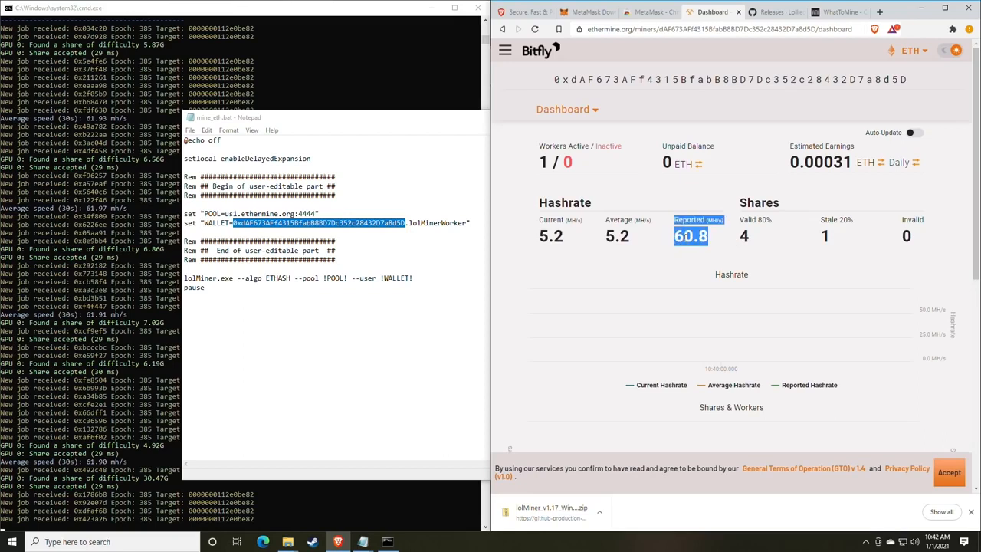
{"action": "left_click", "coordinate": [705, 238]}
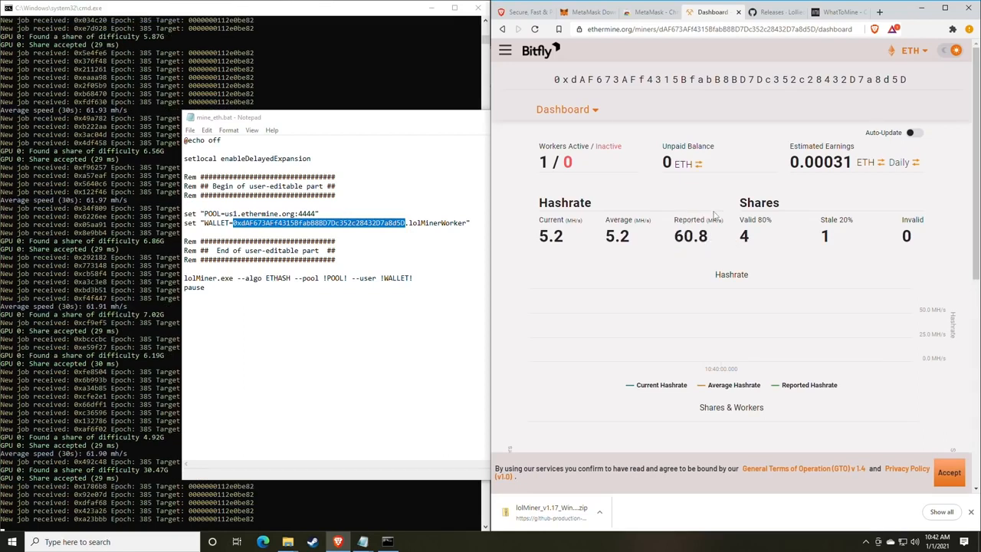
{"action": "scroll", "coordinate": [709, 216], "scroll_direction": "down", "scroll_amount": 1}
{"action": "mouse_move", "coordinate": [568, 191]}
{"action": "left_mouse_down"}
{"action": "mouse_move", "coordinate": [537, 188]}
{"action": "mouse_move", "coordinate": [549, 189]}
{"action": "left_mouse_up"}
{"action": "left_click", "coordinate": [578, 191]}
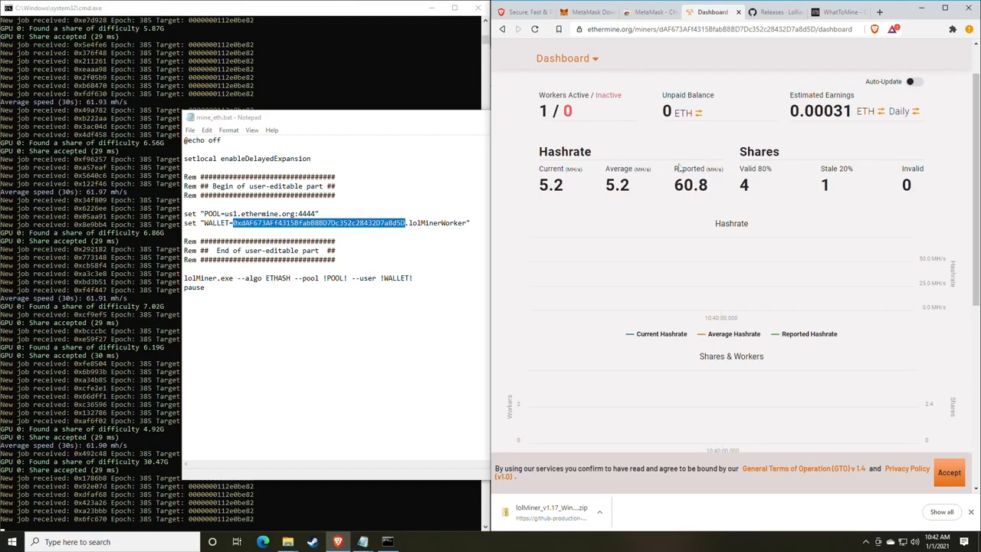
{"action": "left_click_drag", "start_coordinate": [539, 100], "coordinate": [575, 113]}
{"action": "left_click", "coordinate": [579, 103]}
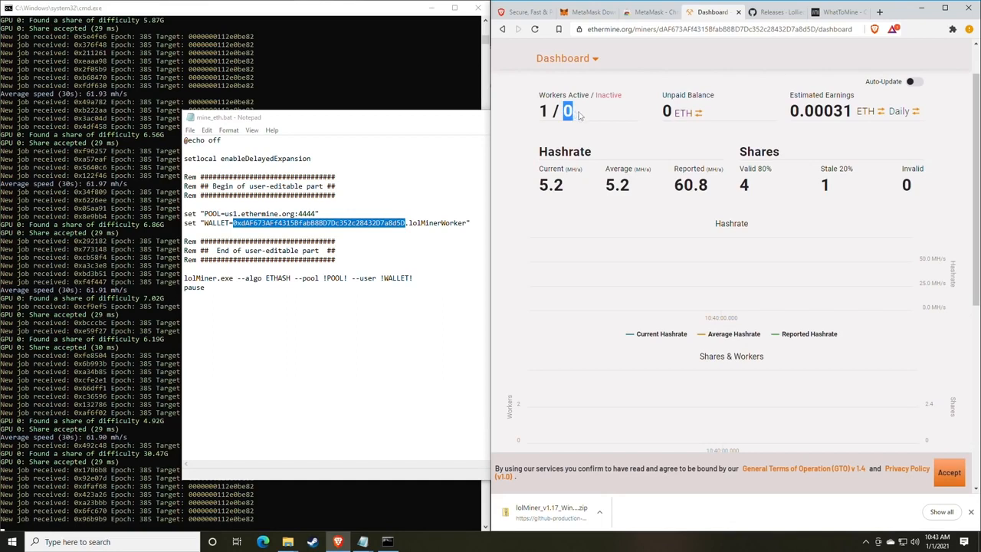
{"action": "left_click", "coordinate": [580, 114]}
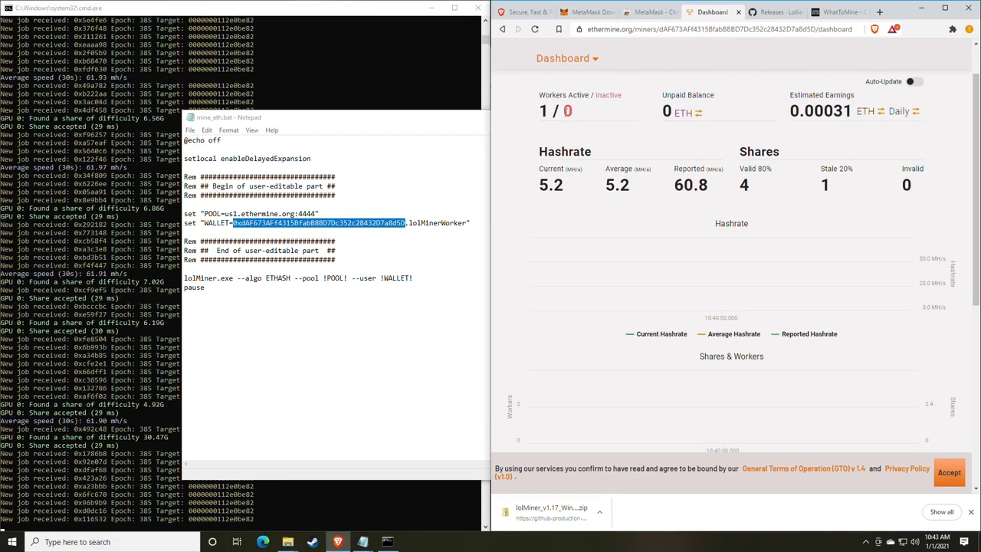
{"action": "left_click_drag", "start_coordinate": [565, 111], "coordinate": [580, 115]}
{"action": "left_click", "coordinate": [595, 117]}
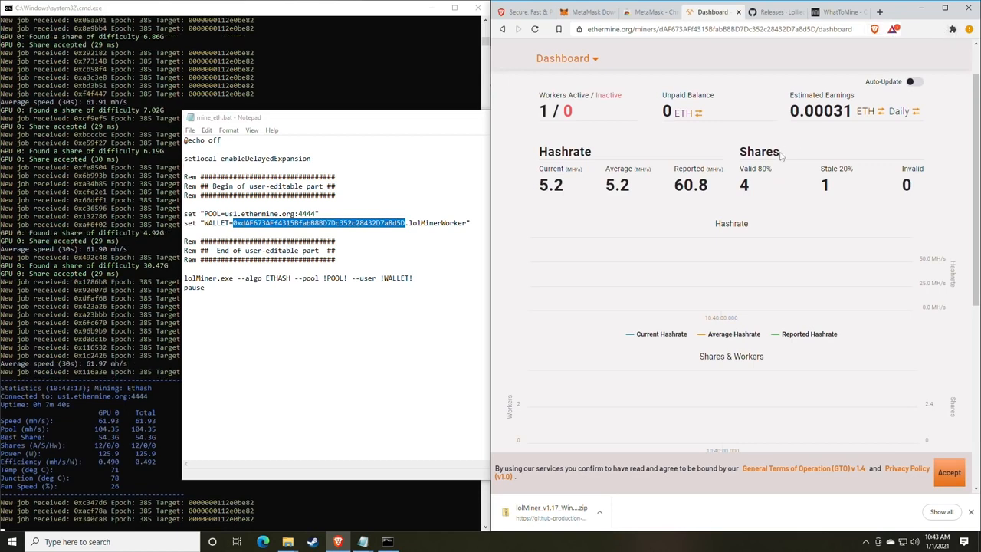
{"action": "scroll", "coordinate": [780, 157], "scroll_direction": "up", "scroll_amount": 1}
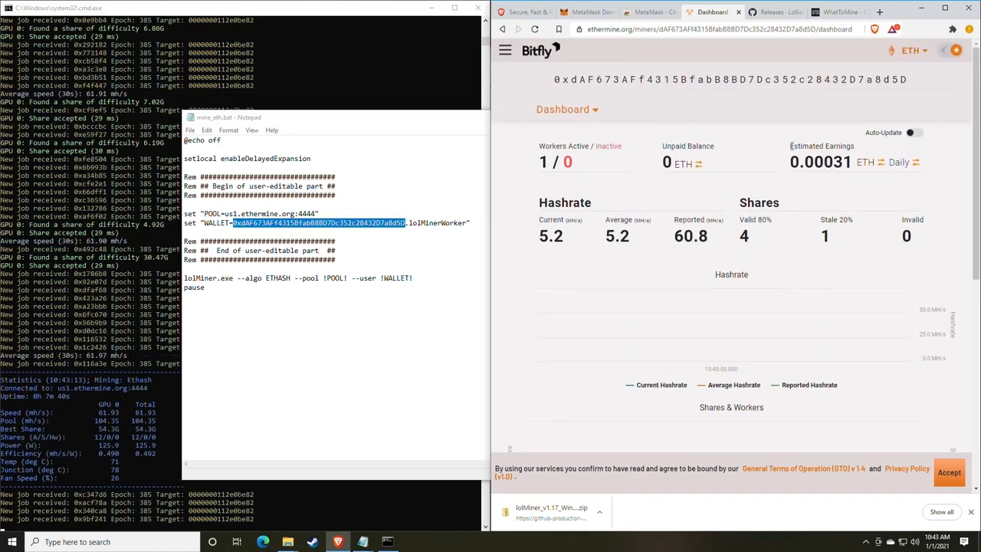
{"action": "left_click_drag", "start_coordinate": [790, 146], "coordinate": [852, 147]}
{"action": "left_click", "coordinate": [852, 146]}
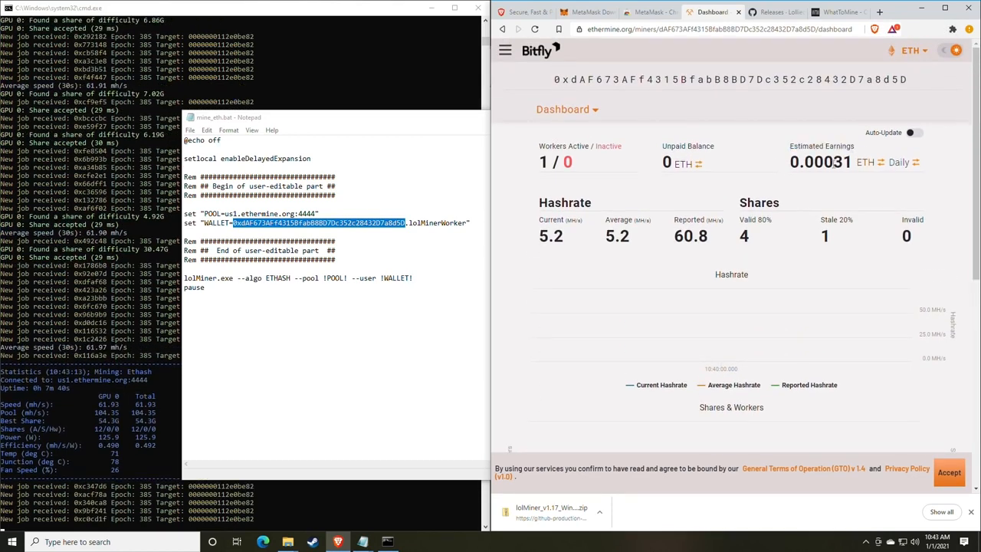
- Switch estimated earnings from daily ETH to a monthly figure in USD, showing 7.00 USD
{"action": "left_click", "coordinate": [899, 165]}
{"action": "left_click", "coordinate": [900, 165]}
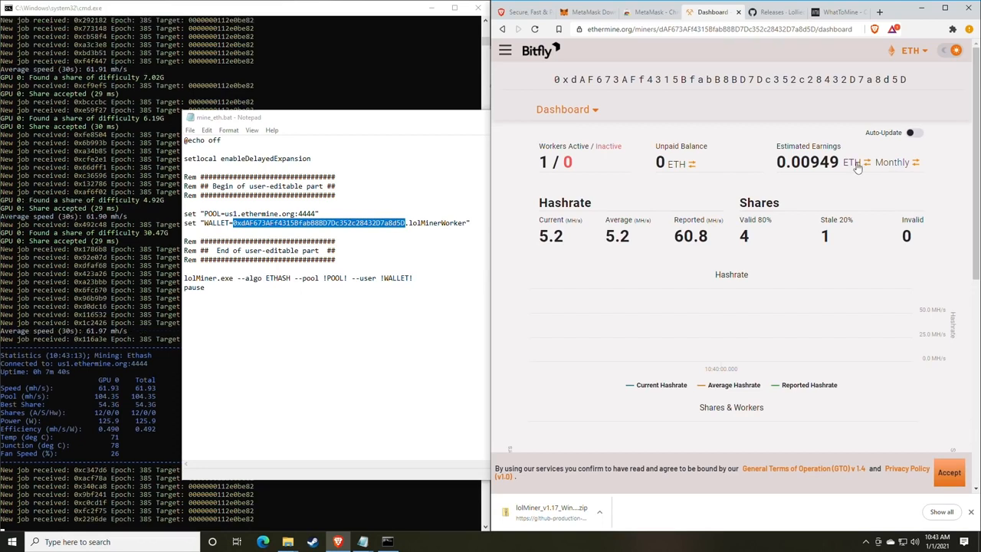
{"action": "left_click", "coordinate": [858, 167]}
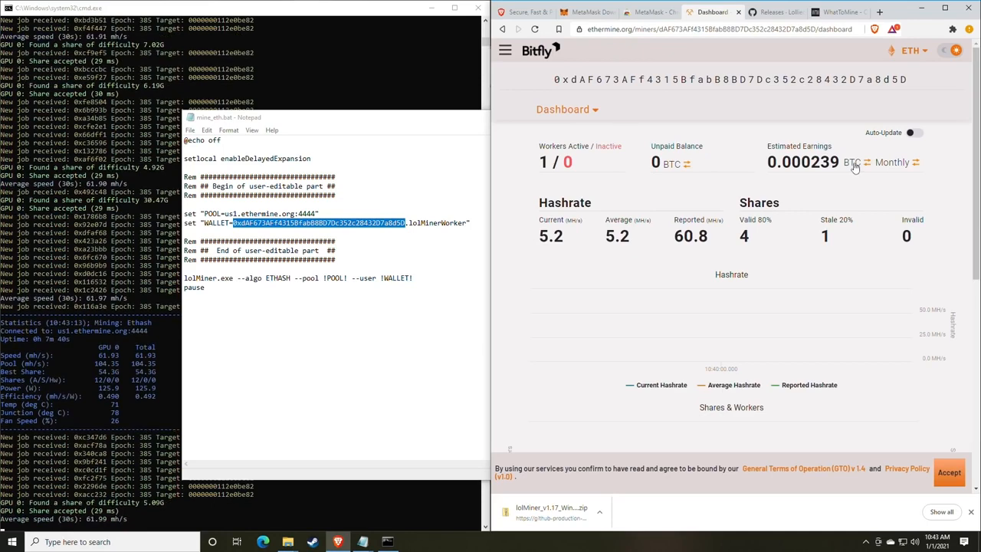
{"action": "left_click", "coordinate": [854, 167]}
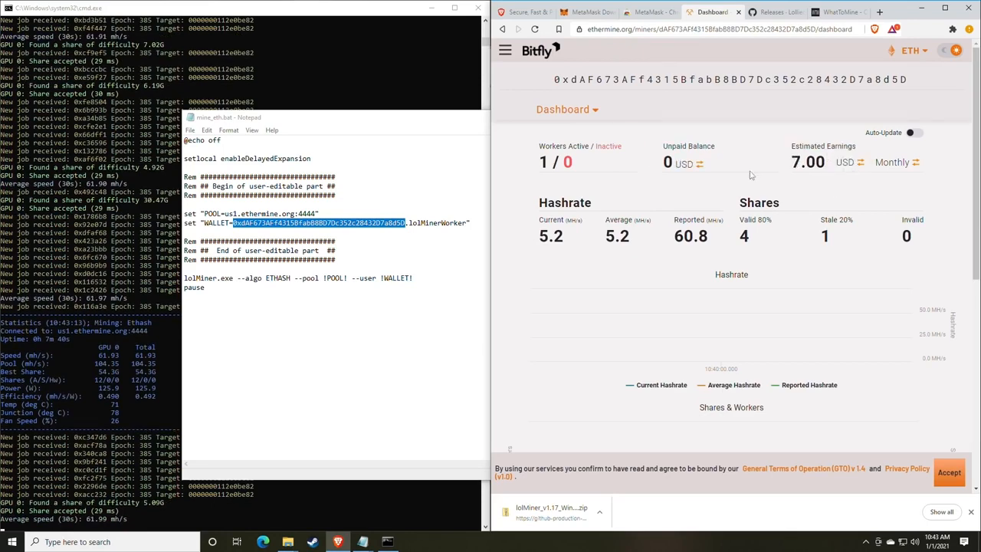
- Highlight the Estimated Earnings label, then the reported hashrate and share counts
{"action": "left_click_drag", "start_coordinate": [793, 147], "coordinate": [856, 153]}
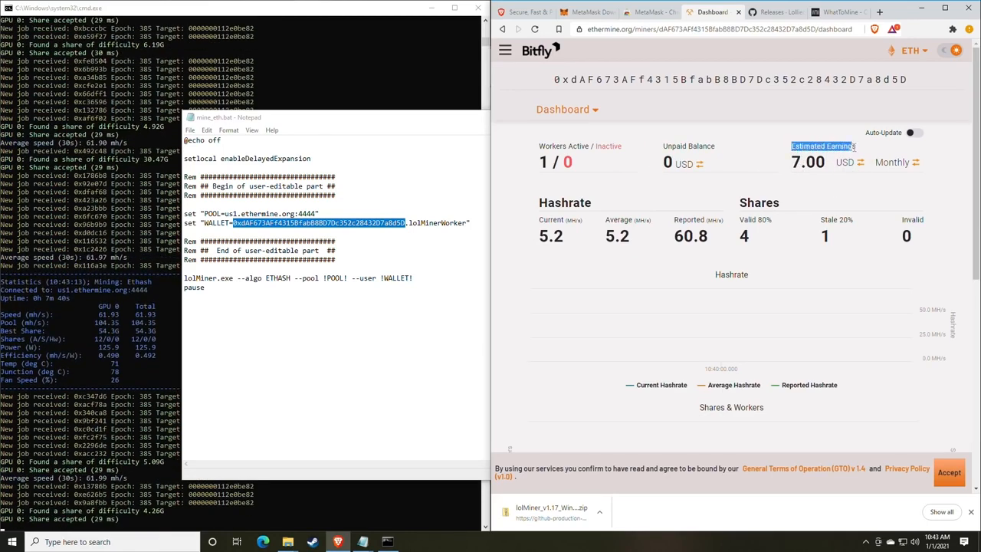
{"action": "left_click", "coordinate": [854, 157]}
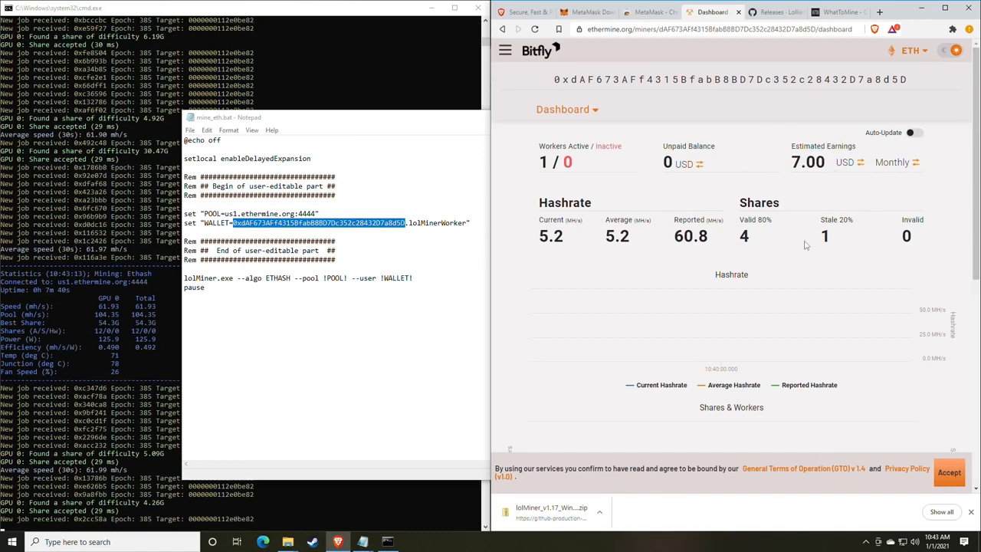
{"action": "left_click_drag", "start_coordinate": [724, 238], "coordinate": [673, 237]}
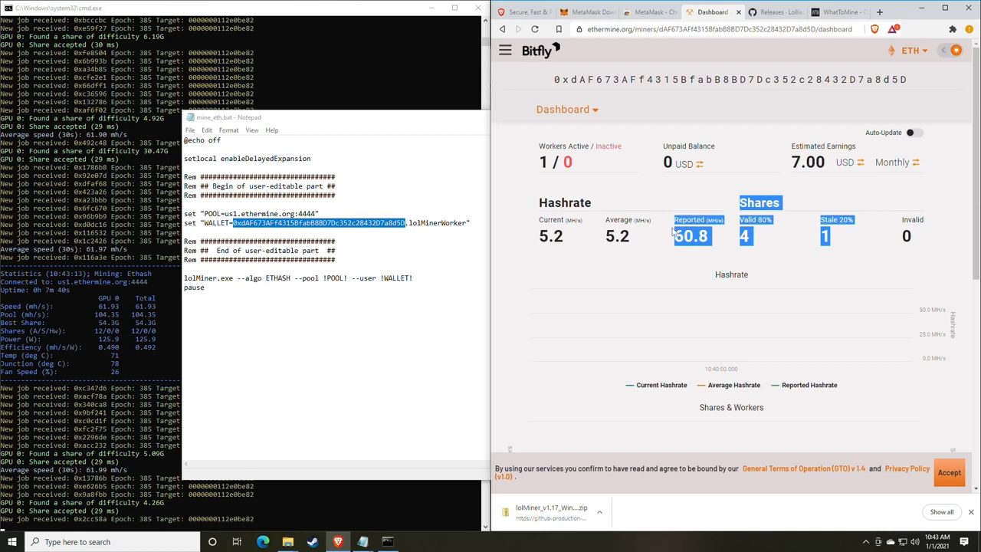
{"action": "left_click", "coordinate": [671, 213]}
{"action": "scroll", "coordinate": [669, 211], "scroll_direction": "down", "scroll_amount": 1}
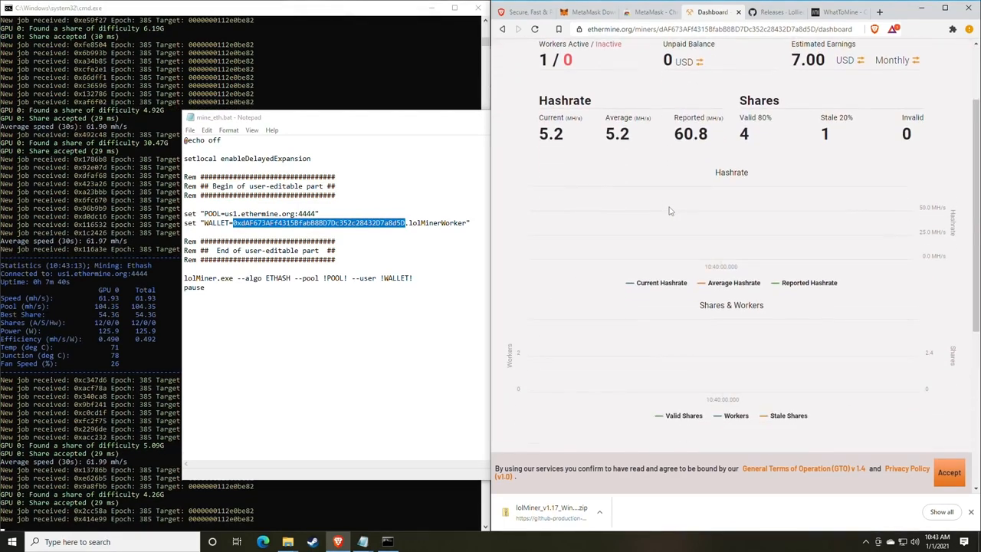
{"action": "scroll", "coordinate": [669, 210], "scroll_direction": "down", "scroll_amount": 1}
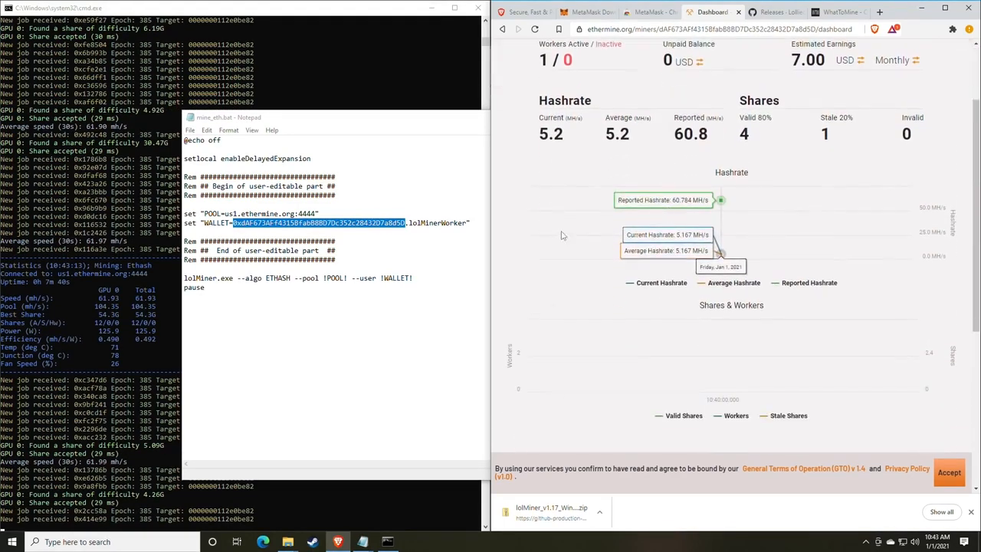
{"action": "scroll", "coordinate": [701, 291], "scroll_direction": "down", "scroll_amount": 1}
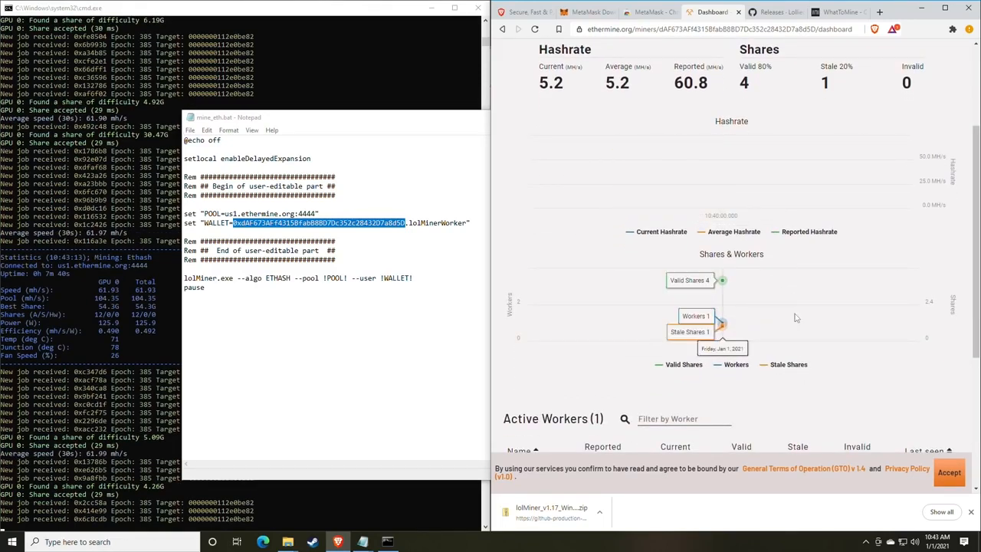
{"action": "scroll", "coordinate": [767, 291], "scroll_direction": "down", "scroll_amount": 1}
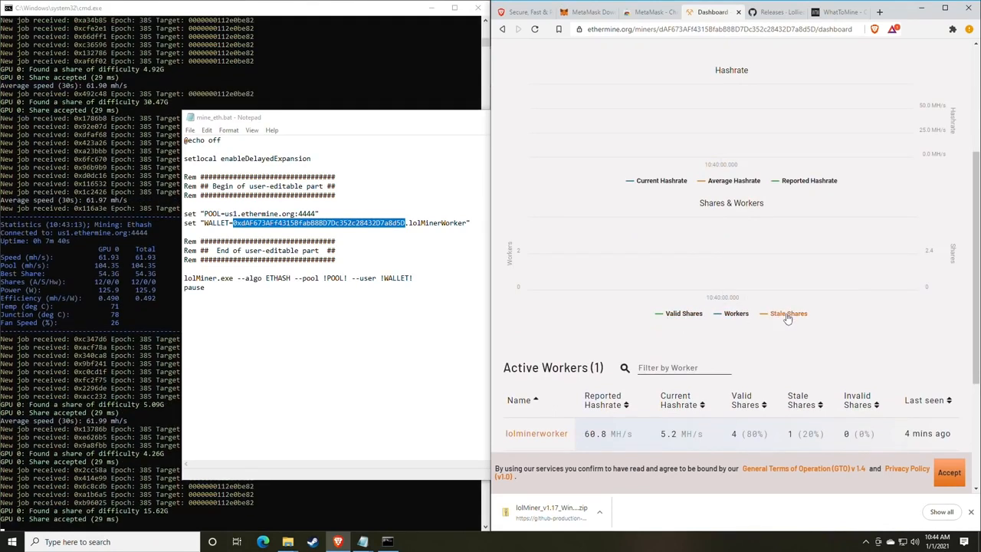
{"action": "scroll", "coordinate": [787, 319], "scroll_direction": "up", "scroll_amount": 1}
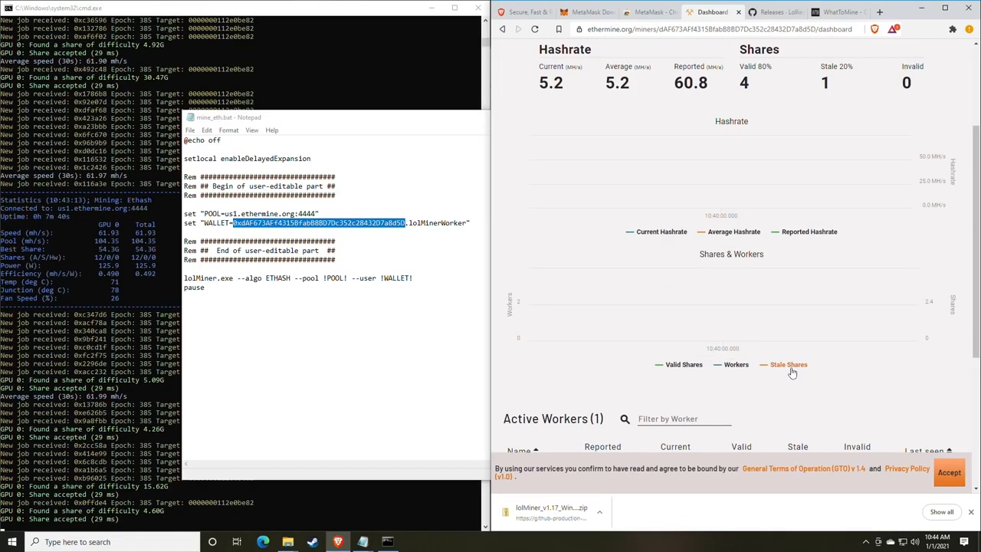
{"action": "mouse_move", "coordinate": [776, 331]}
{"action": "scroll", "coordinate": [791, 332], "scroll_direction": "up", "scroll_amount": 1}
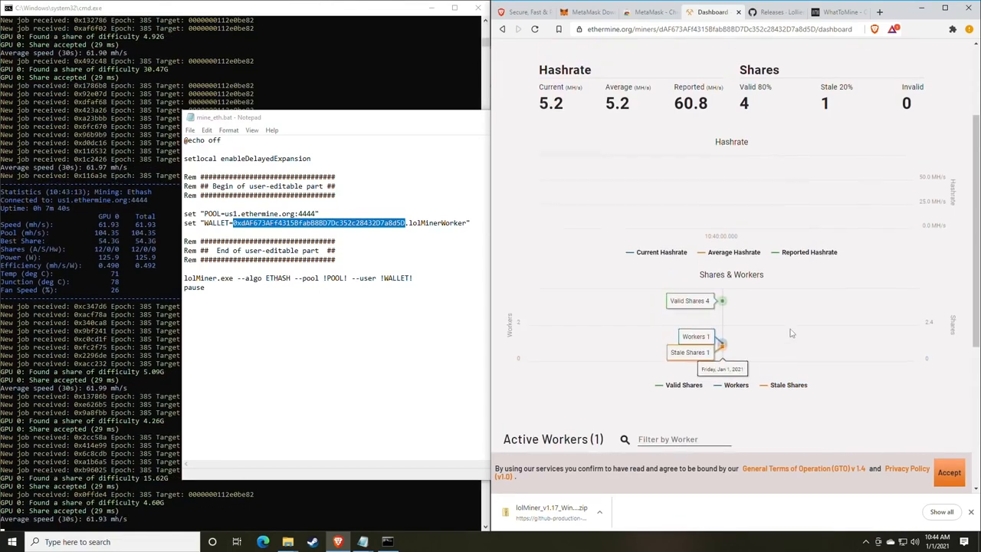
{"action": "scroll", "coordinate": [792, 332], "scroll_direction": "down", "scroll_amount": 1}
{"action": "scroll", "coordinate": [751, 276], "scroll_direction": "up", "scroll_amount": 3}
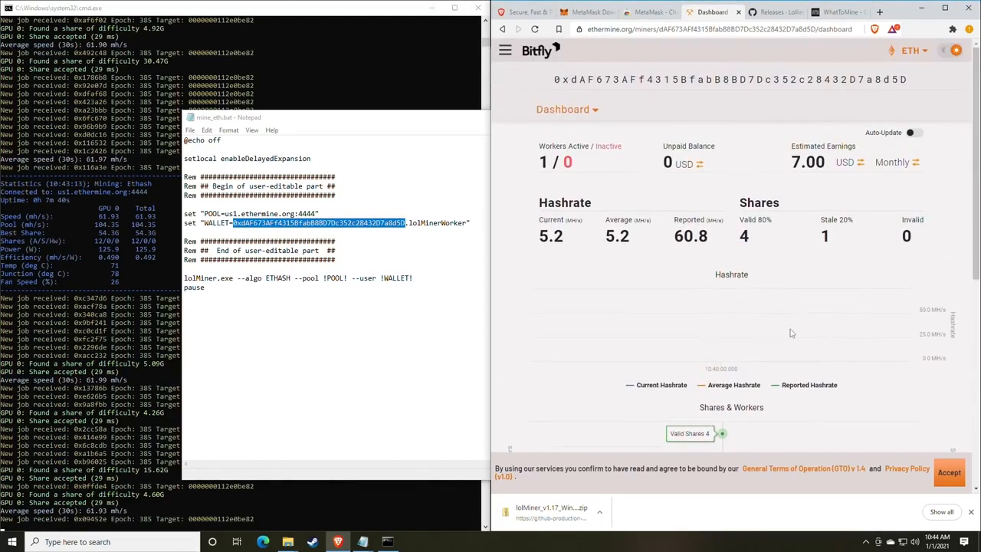
- Go to the account Settings page and review the email field and payment threshold limits
{"action": "left_click", "coordinate": [591, 111]}
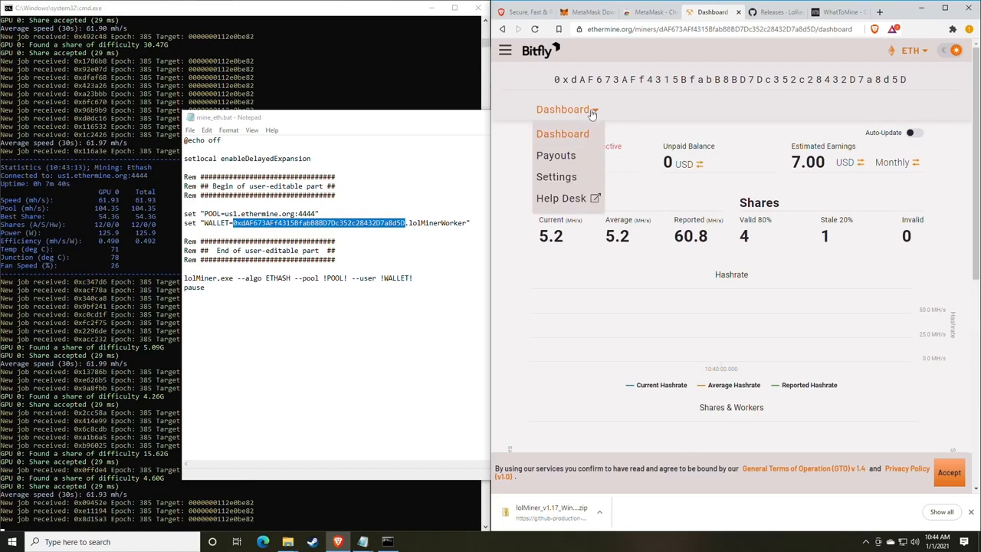
{"action": "left_click", "coordinate": [567, 181]}
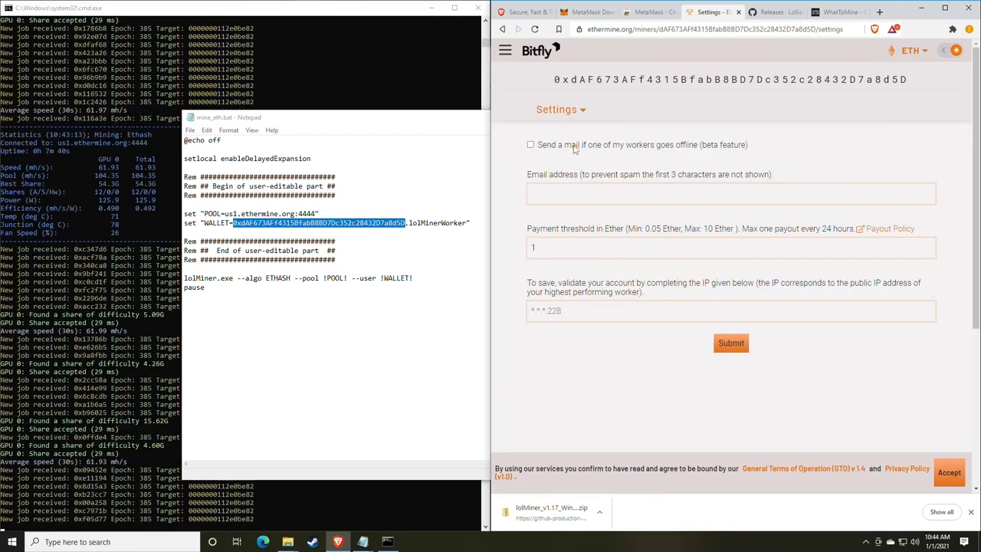
{"action": "left_click", "coordinate": [567, 193]}
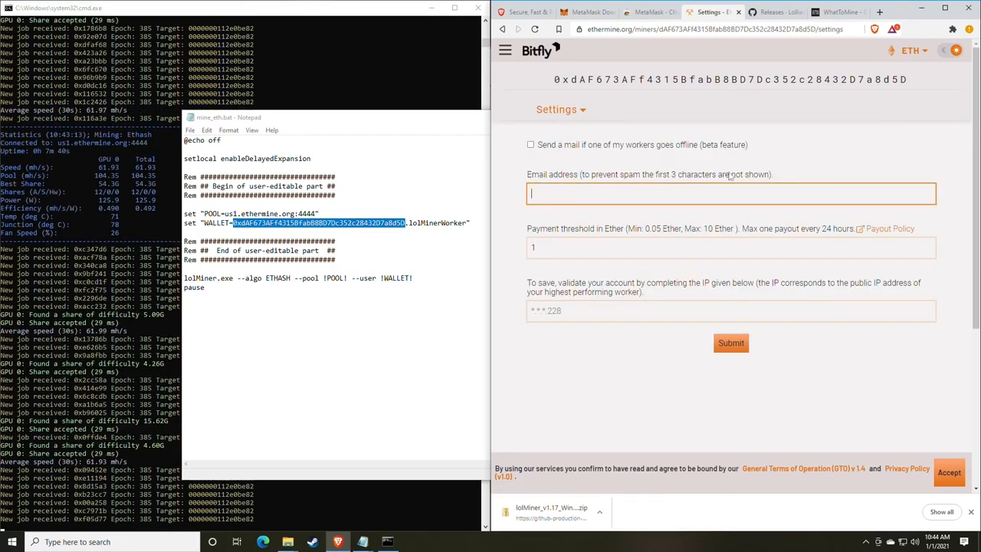
{"action": "left_click", "coordinate": [593, 229]}
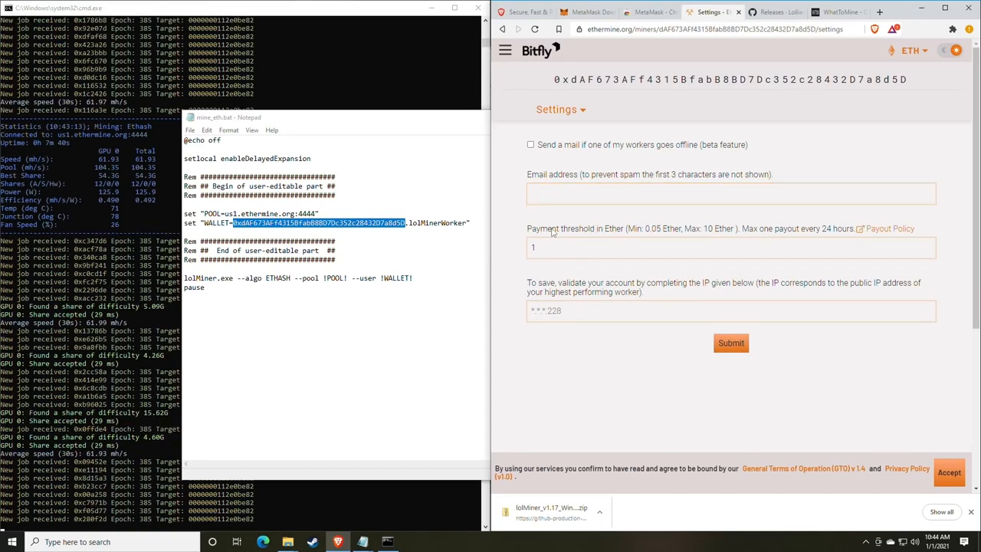
{"action": "left_click_drag", "start_coordinate": [532, 229], "coordinate": [614, 230]}
{"action": "left_click", "coordinate": [615, 232]}
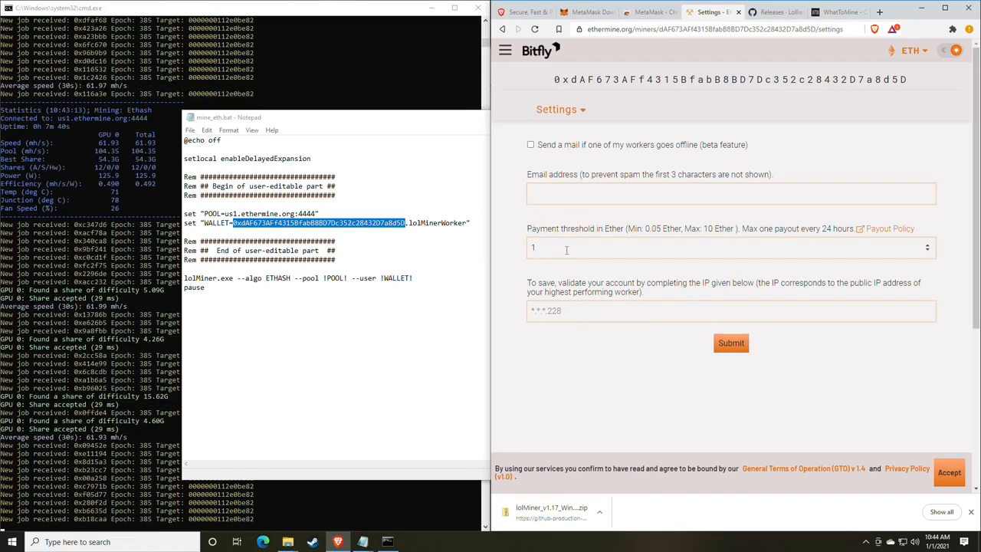
- Replace the payment threshold 1 with 0.05 ETH, then return to the pool dashboard
{"action": "left_click_drag", "start_coordinate": [565, 250], "coordinate": [517, 250]}
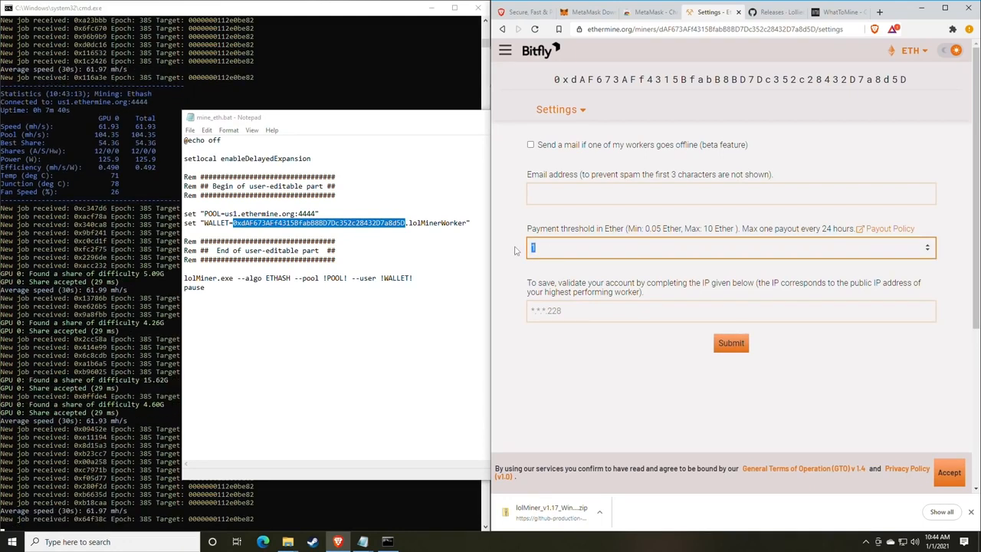
{"action": "type", "text": "0.0"}
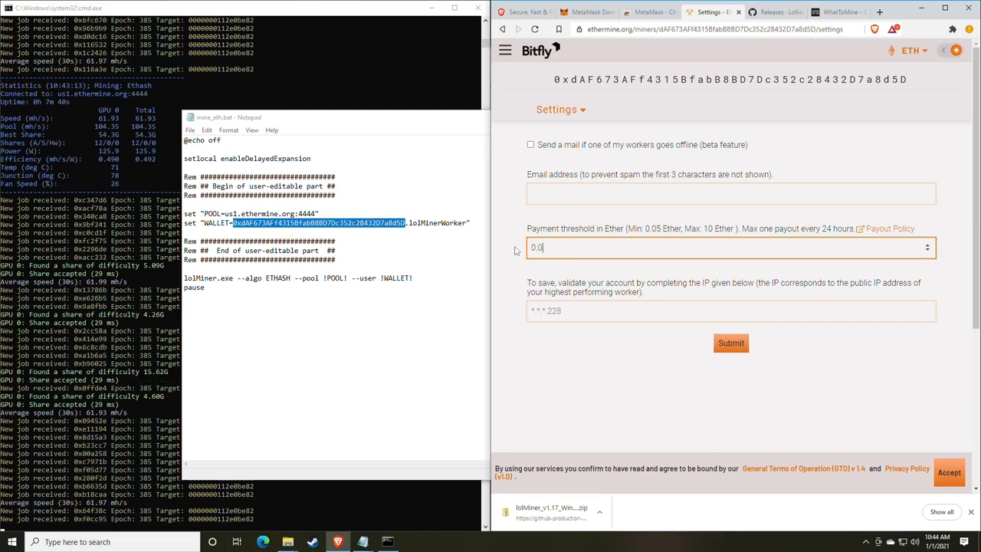
{"action": "type", "text": "5"}
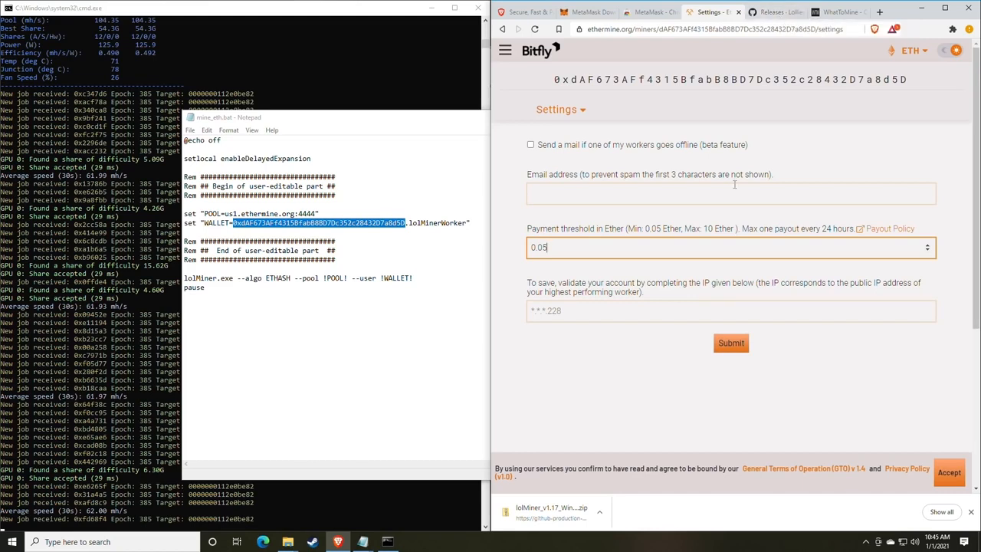
{"action": "left_click", "coordinate": [596, 315]}
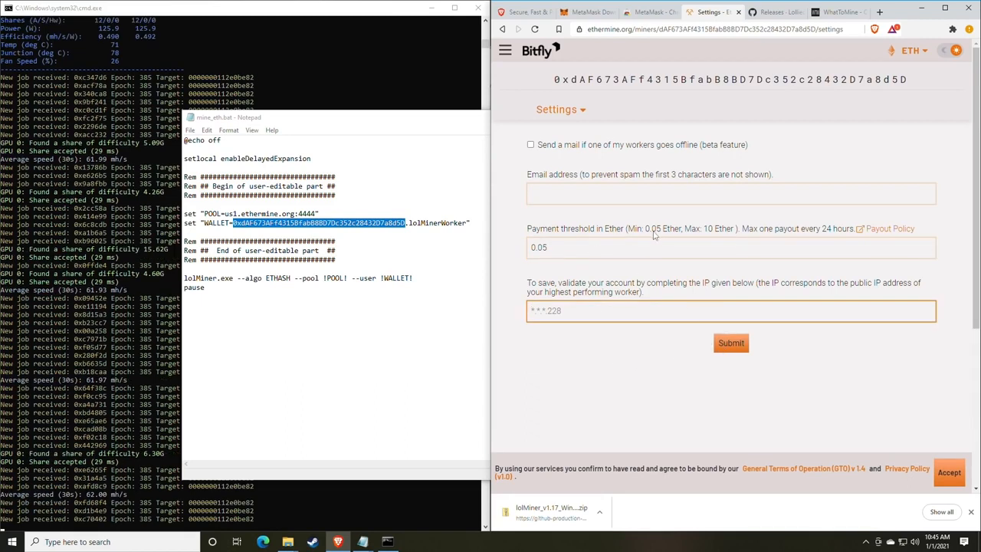
{"action": "left_click", "coordinate": [553, 110]}
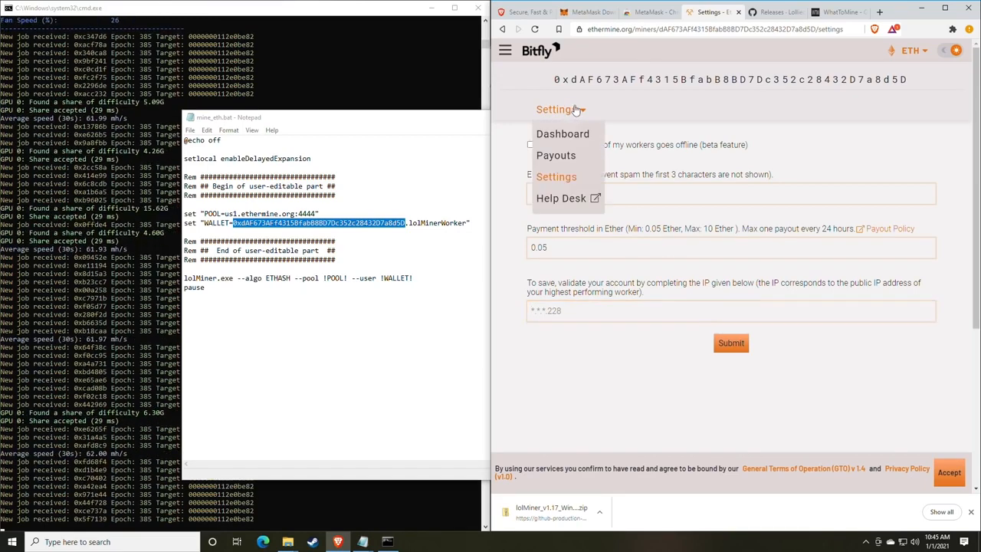
{"action": "left_click", "coordinate": [558, 136]}
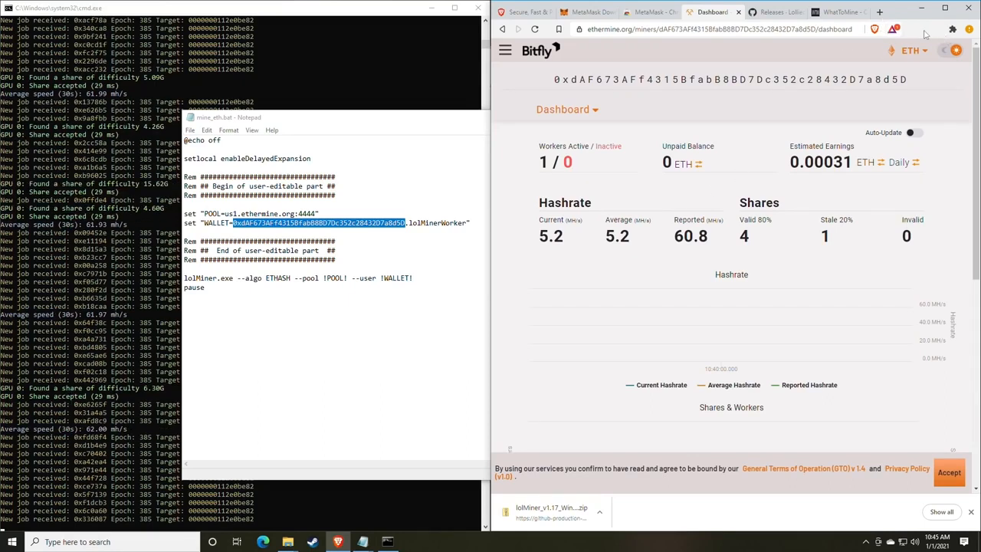
- Pin the MetaMask extension to the browser toolbar
{"action": "left_click", "coordinate": [952, 29]}
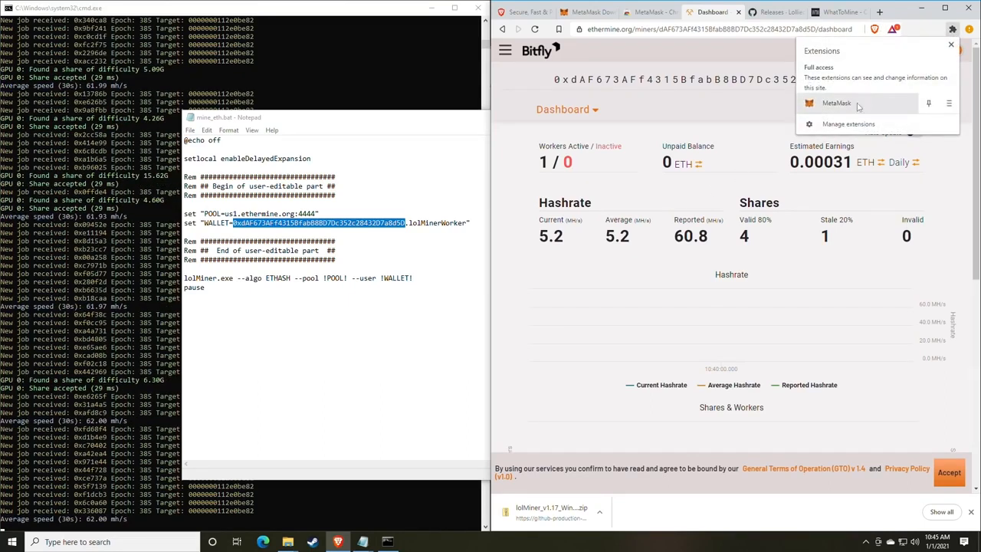
{"action": "left_click", "coordinate": [928, 104]}
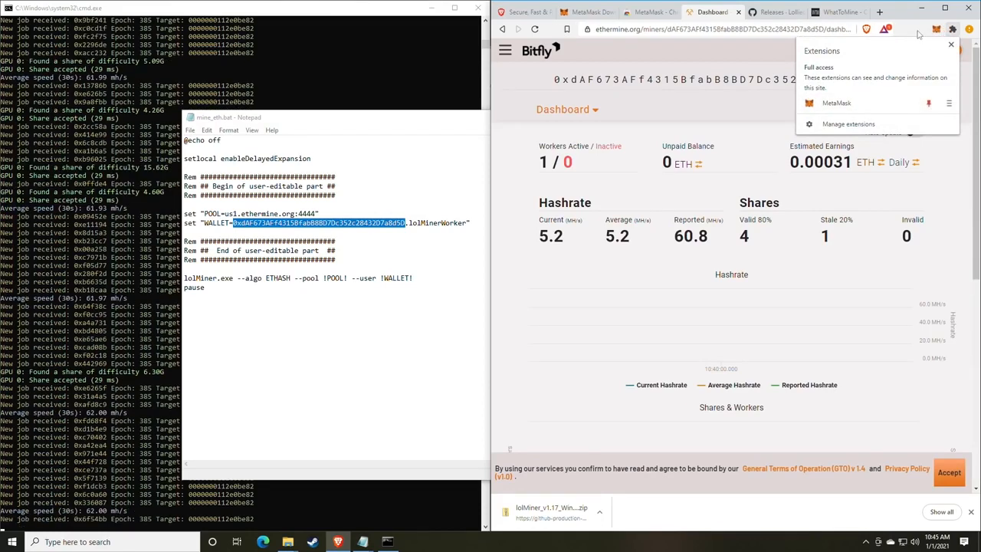
{"action": "left_click", "coordinate": [953, 29]}
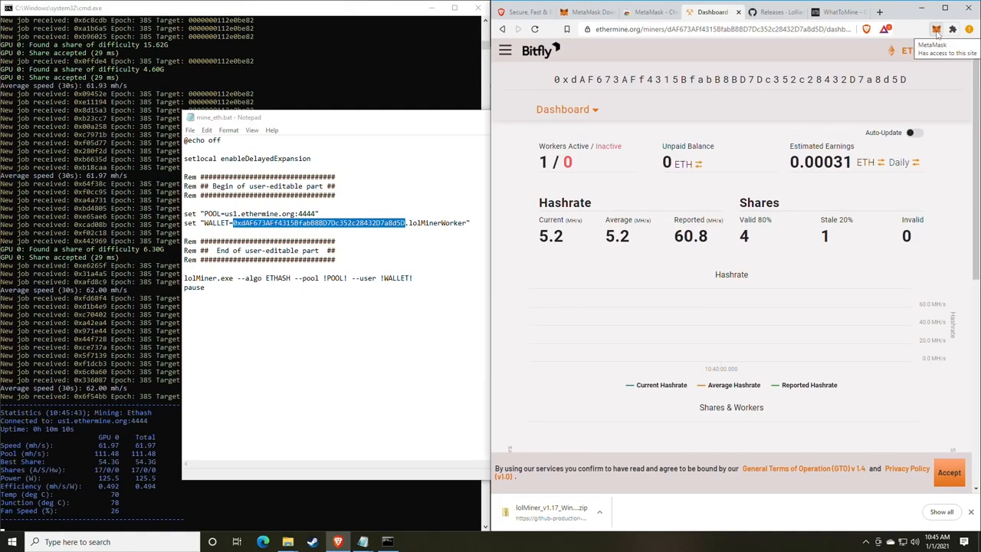
- Open the MetaMask wallet's Swap page, keeping ETH as the token to swap from
{"action": "left_click", "coordinate": [937, 31]}
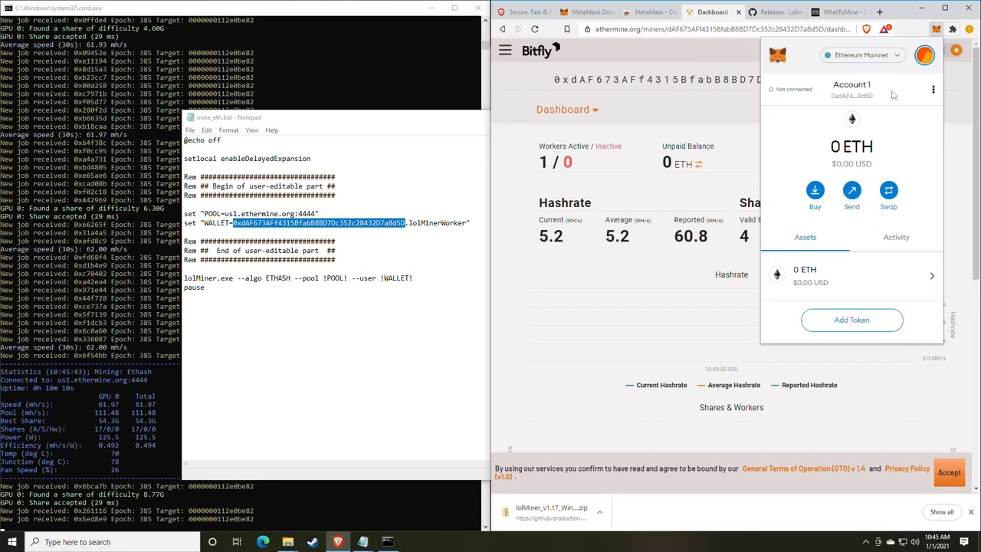
{"action": "left_click", "coordinate": [888, 191]}
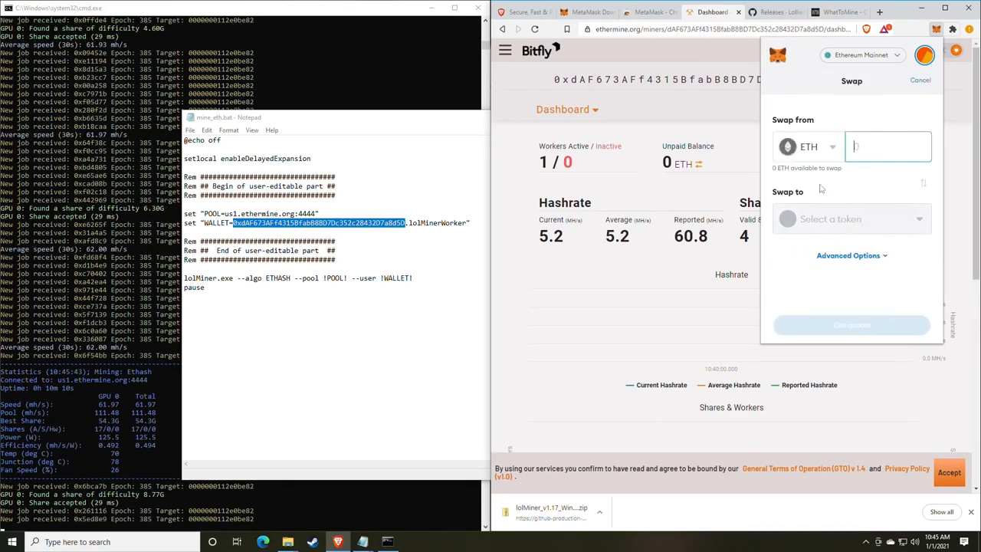
{"action": "left_click", "coordinate": [828, 152]}
{"action": "left_click", "coordinate": [820, 177]}
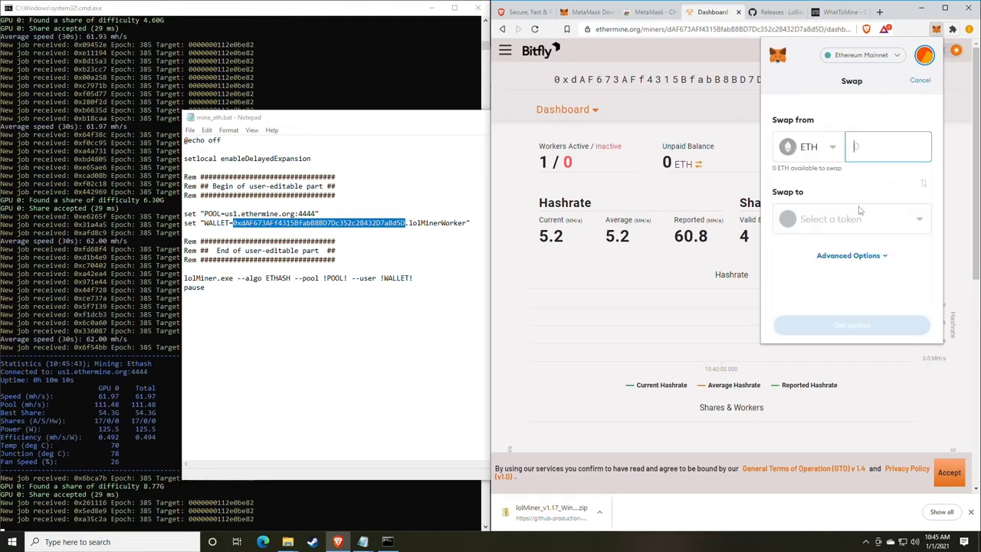
{"action": "left_click", "coordinate": [850, 219]}
{"action": "left_click", "coordinate": [868, 86]}
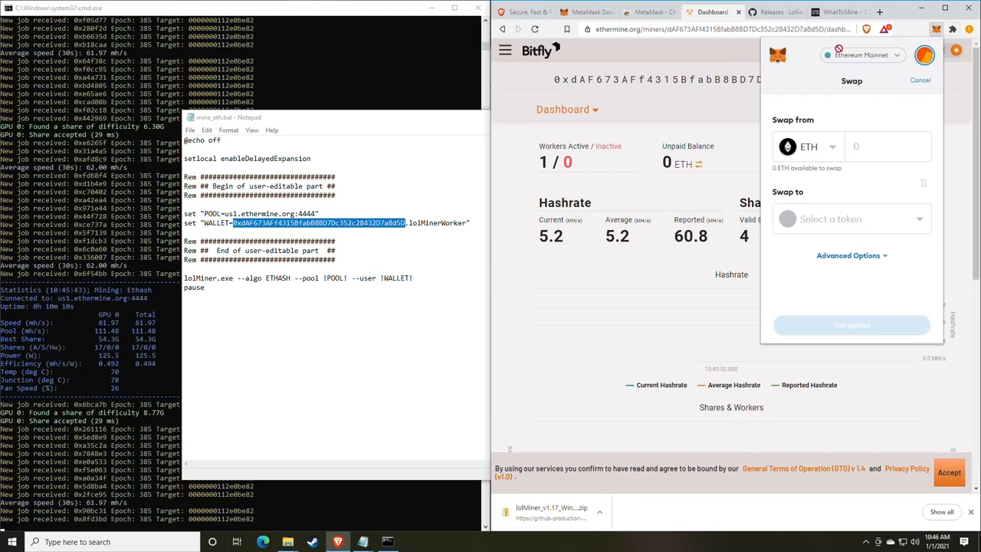
- Close the MetaMask swap popup to reveal the Ethermine dashboard with 1 active worker
{"action": "left_click", "coordinate": [936, 31]}
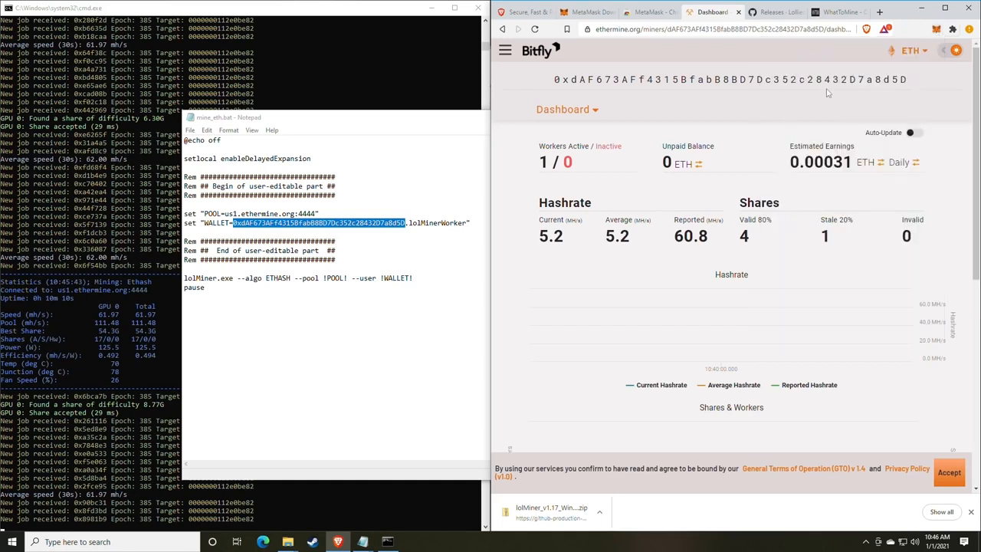